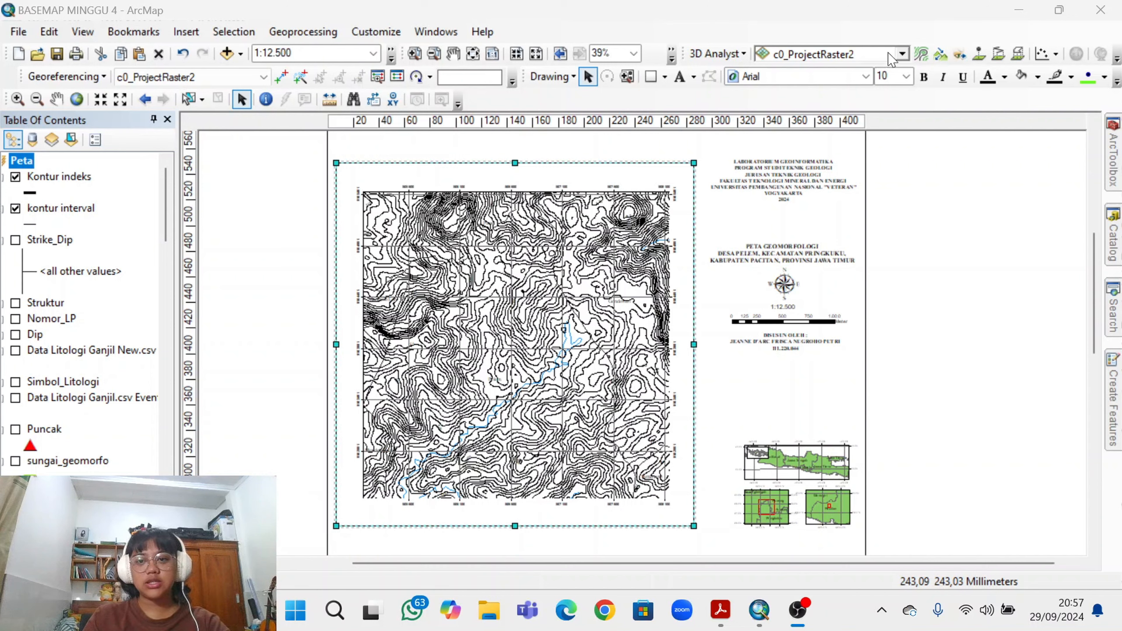
Deselect the Peta data frame and examine the contour pattern across the map layout.
{"action": "left_click", "coordinate": [1005, 10]}
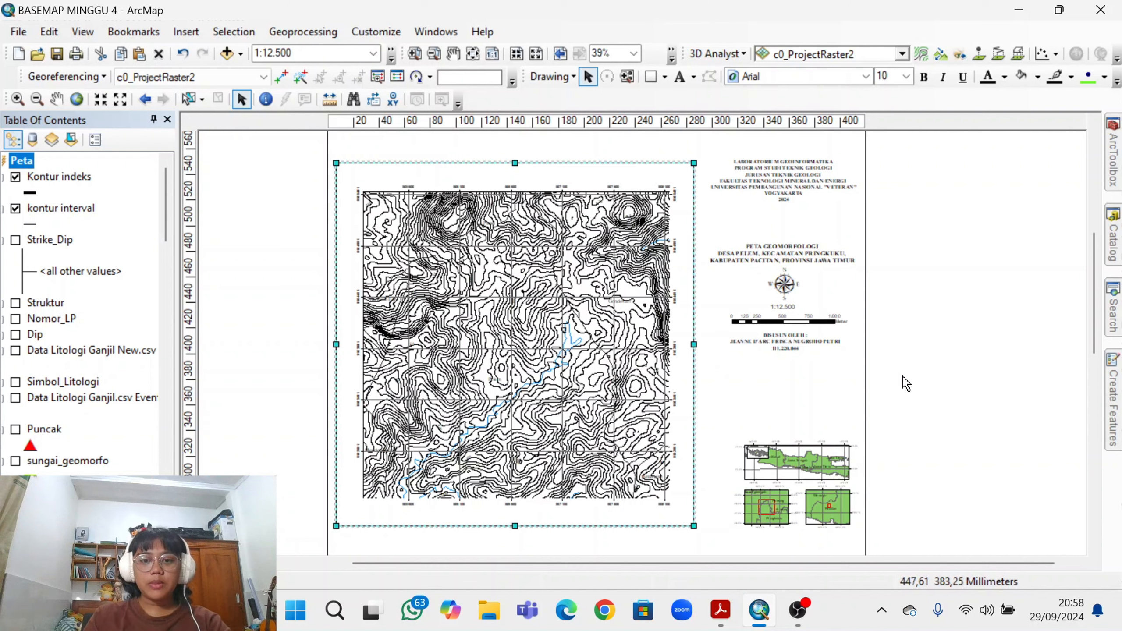
{"action": "left_click", "coordinate": [820, 388]}
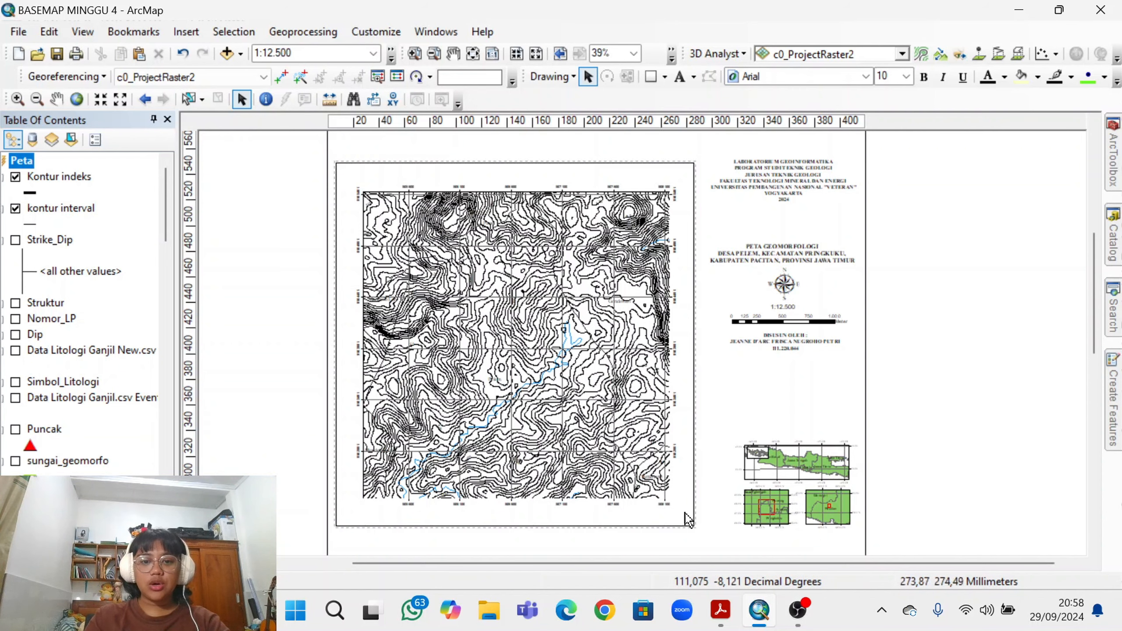
{"action": "scroll", "coordinate": [693, 372], "scroll_direction": "down", "scroll_amount": 3}
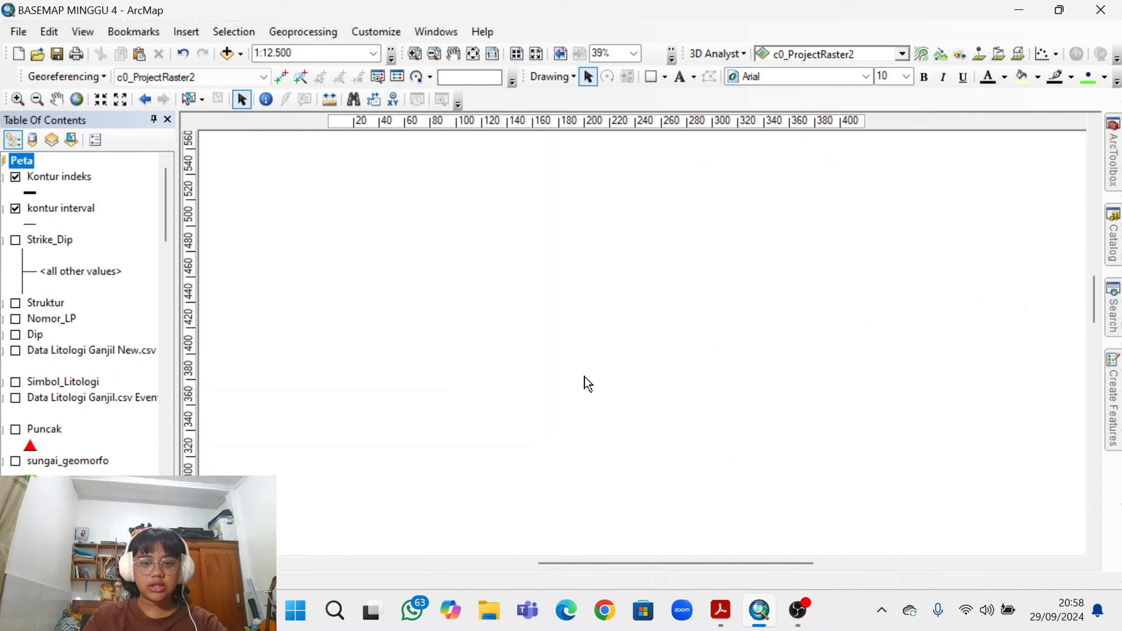
{"action": "scroll", "coordinate": [587, 384], "scroll_direction": "up", "scroll_amount": 4}
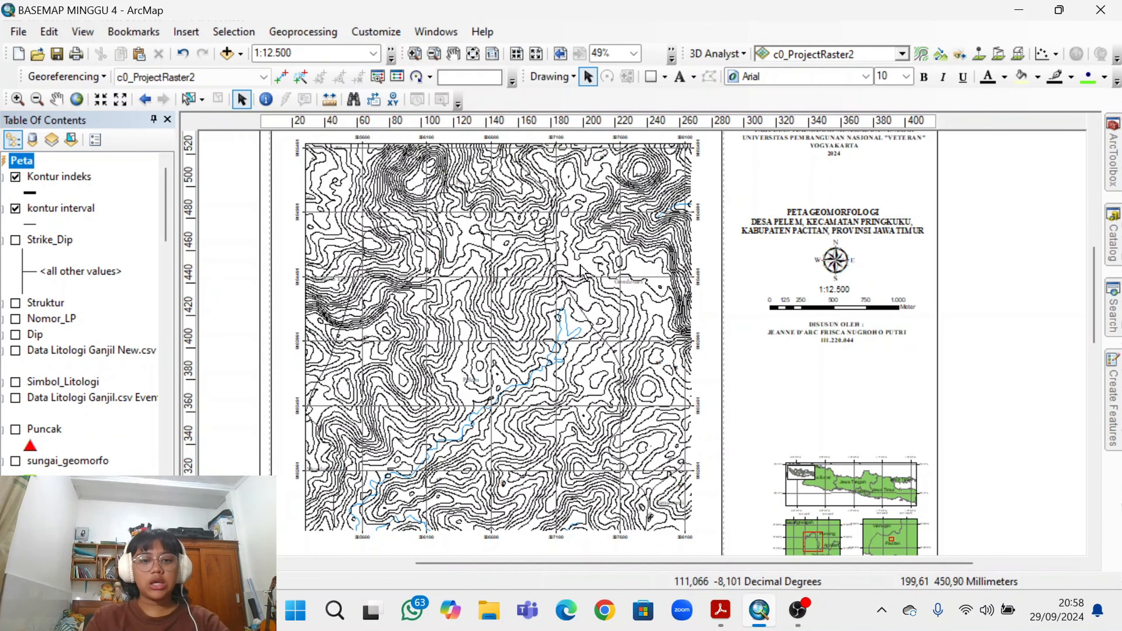
{"action": "scroll", "coordinate": [581, 269], "scroll_direction": "down", "scroll_amount": 1}
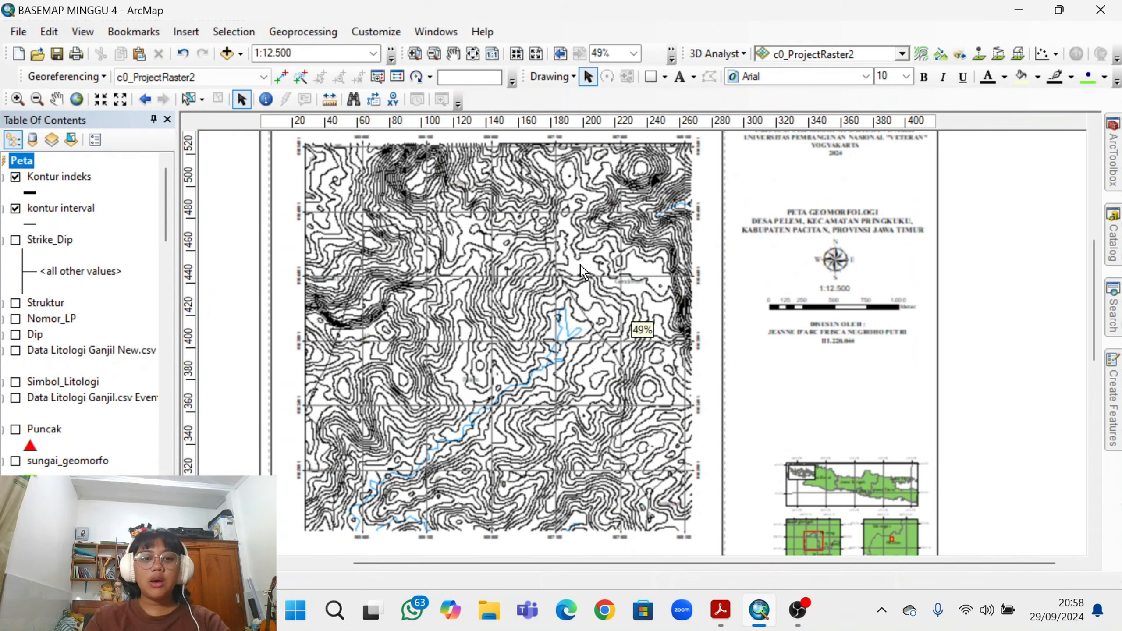
{"action": "scroll", "coordinate": [581, 270], "scroll_direction": "down", "scroll_amount": 1}
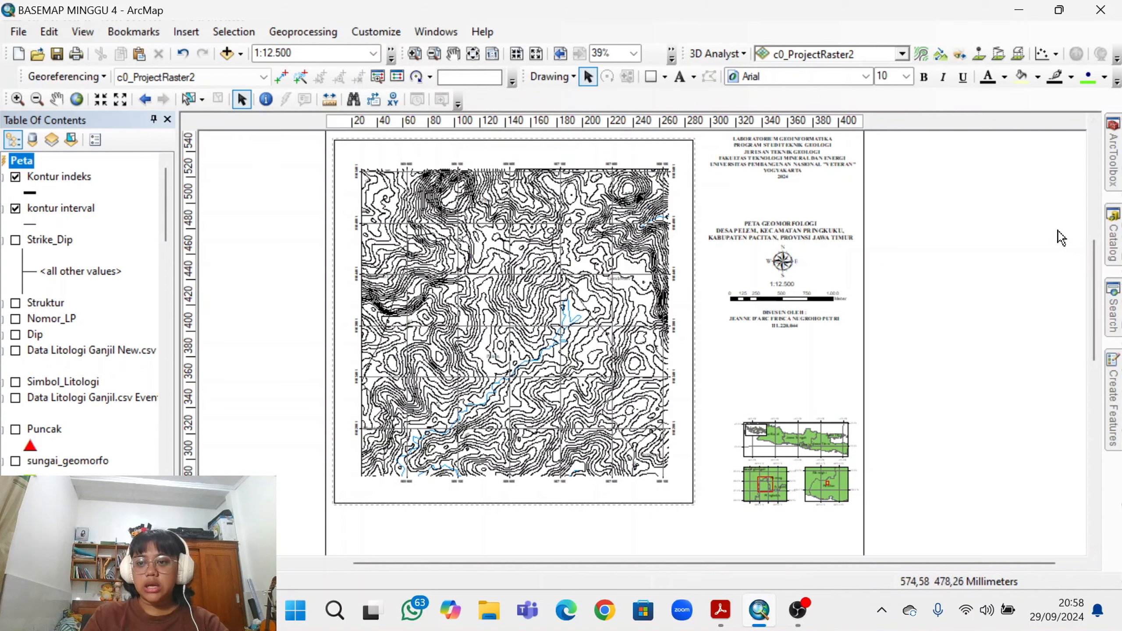
{"action": "scroll", "coordinate": [443, 200], "scroll_direction": "down", "scroll_amount": 4}
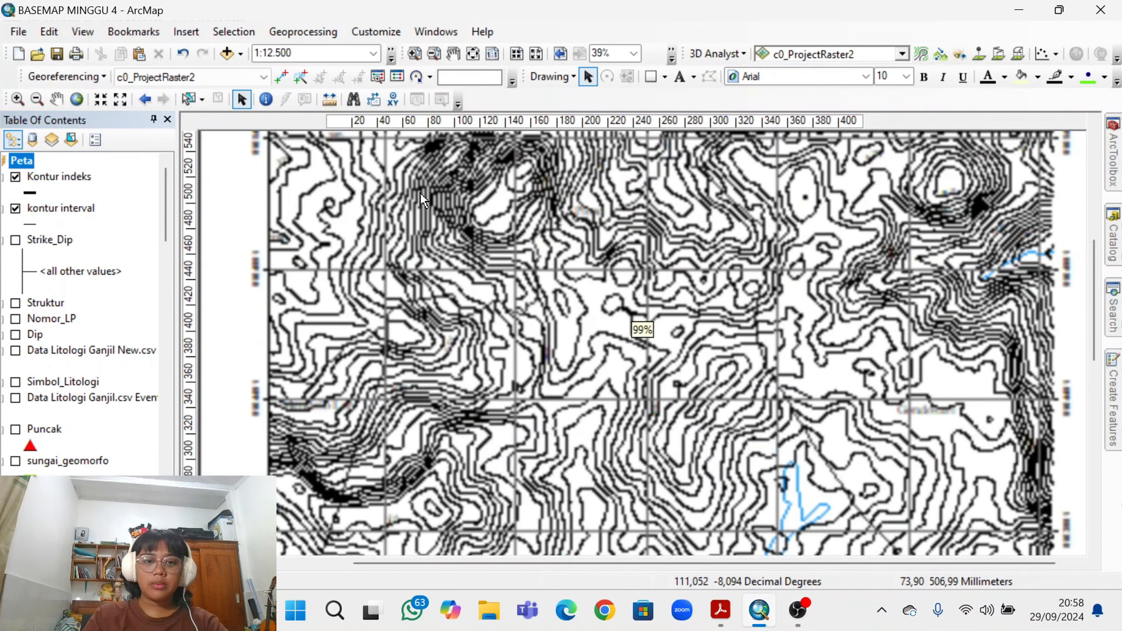
{"action": "scroll", "coordinate": [513, 227], "scroll_direction": "up", "scroll_amount": 3}
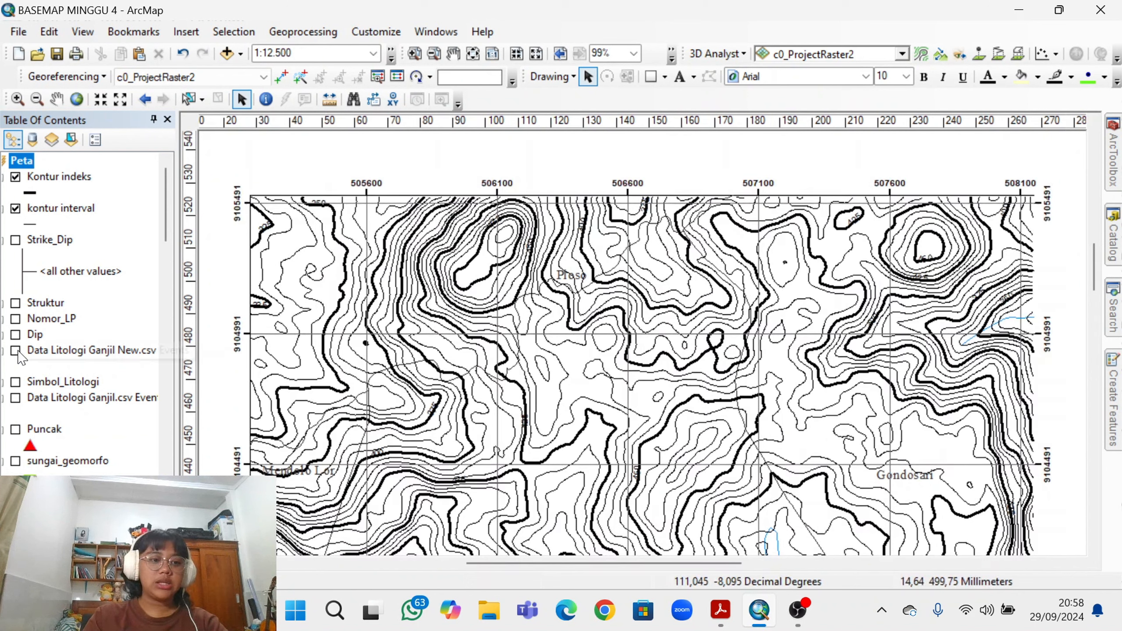
Review the layers in the Peta data frame, then hide the Simbol_Litologi layer after comparing its symbols with the contours.
{"action": "scroll", "coordinate": [30, 327], "scroll_direction": "down", "scroll_amount": 1}
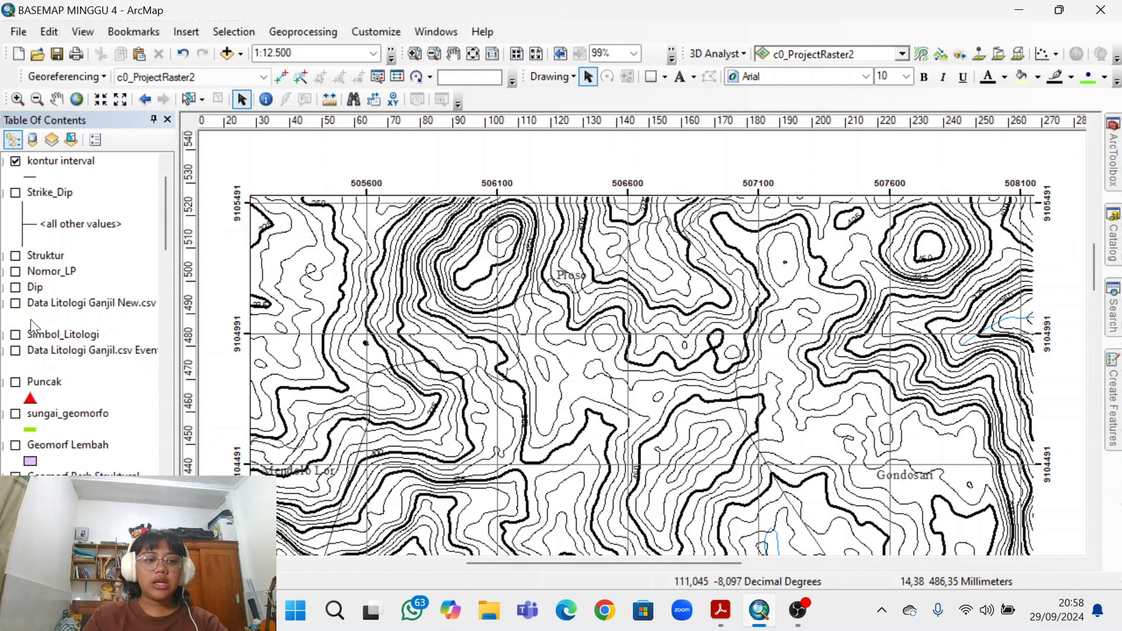
{"action": "scroll", "coordinate": [32, 326], "scroll_direction": "up", "scroll_amount": 1}
{"action": "scroll", "coordinate": [32, 326], "scroll_direction": "down", "scroll_amount": 7}
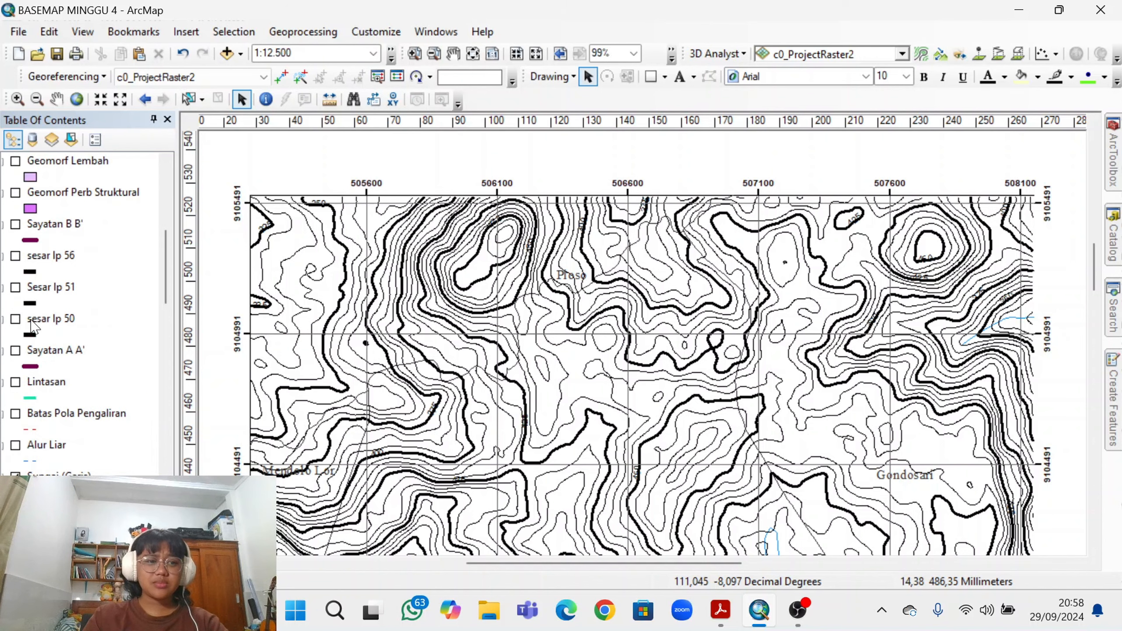
{"action": "scroll", "coordinate": [36, 319], "scroll_direction": "down", "scroll_amount": 4}
{"action": "scroll", "coordinate": [35, 313], "scroll_direction": "up", "scroll_amount": 11}
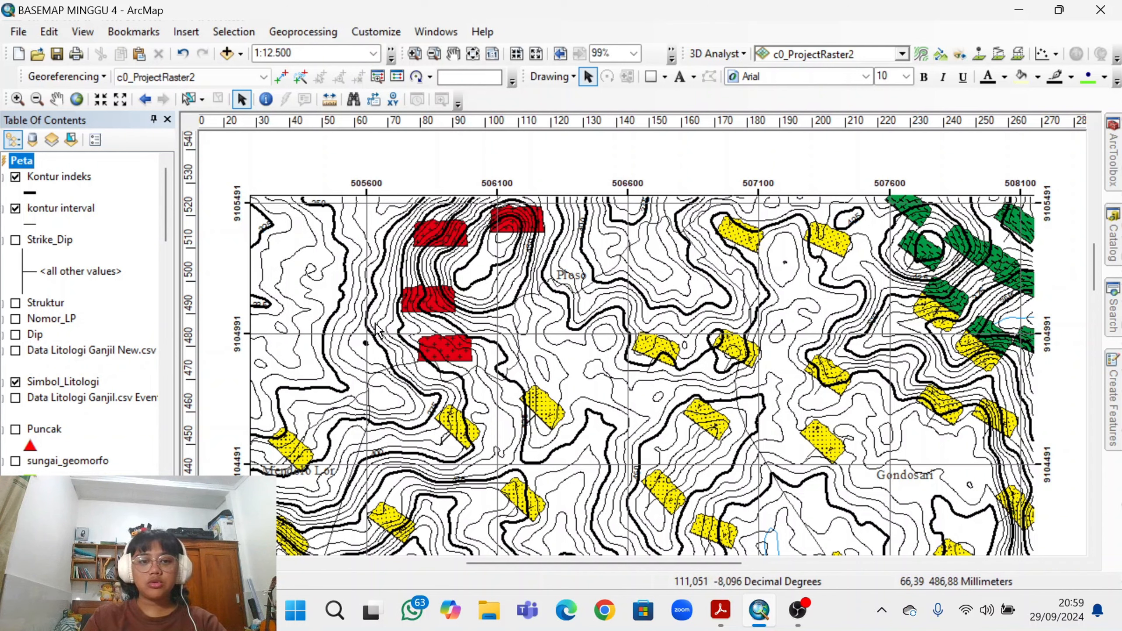
{"action": "left_click", "coordinate": [15, 381]}
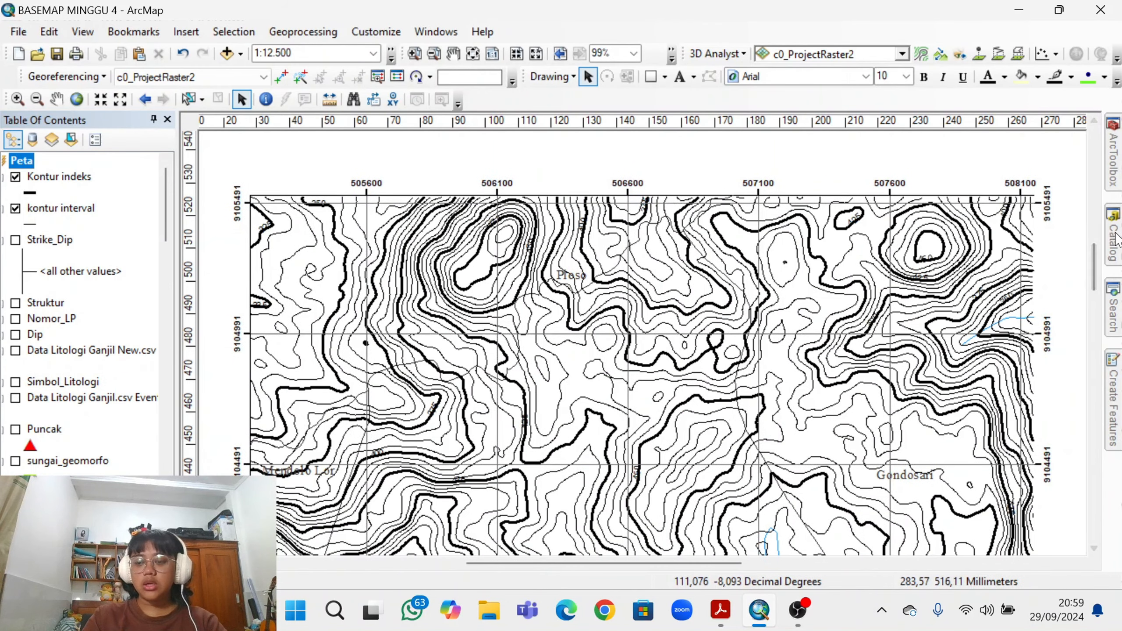
Start a new shapefile in the PERTEMUAN 4 folder.
{"action": "mouse_move", "coordinate": [1117, 239]}
{"action": "scroll", "coordinate": [945, 224], "scroll_direction": "up", "scroll_amount": 2}
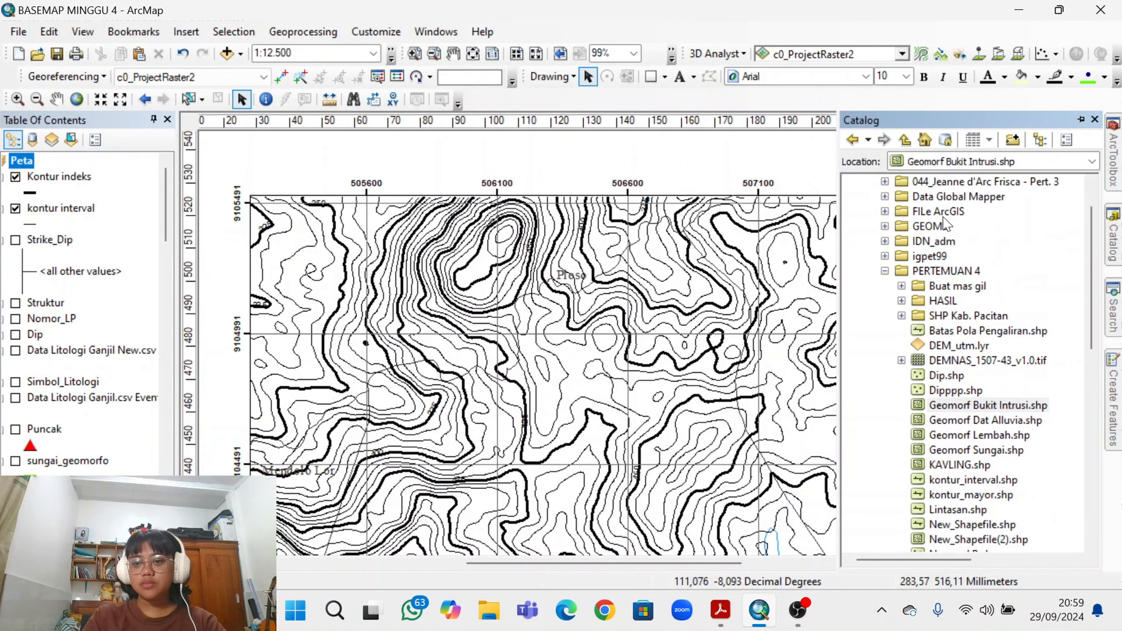
{"action": "left_click", "coordinate": [949, 272]}
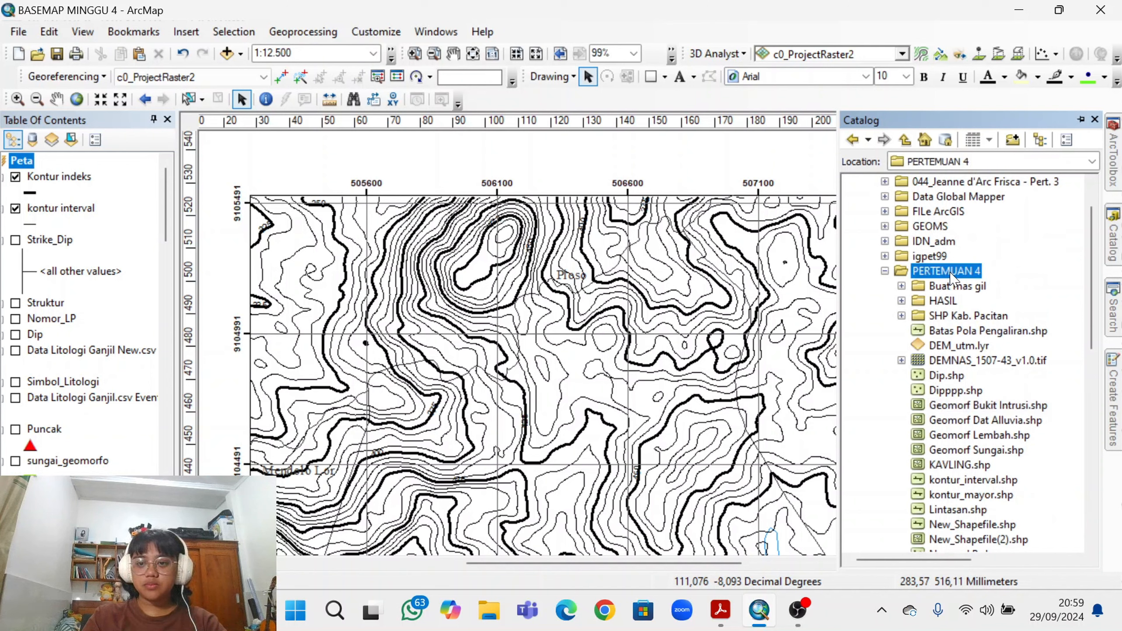
{"action": "right_click", "coordinate": [950, 273]}
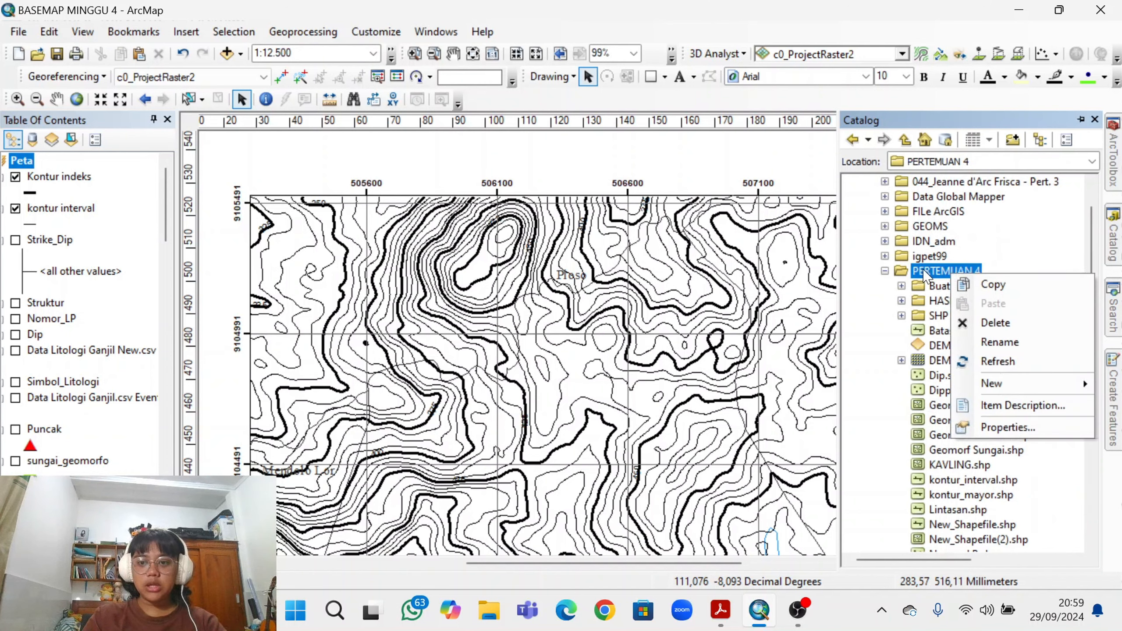
{"action": "key", "text": "Escape"}
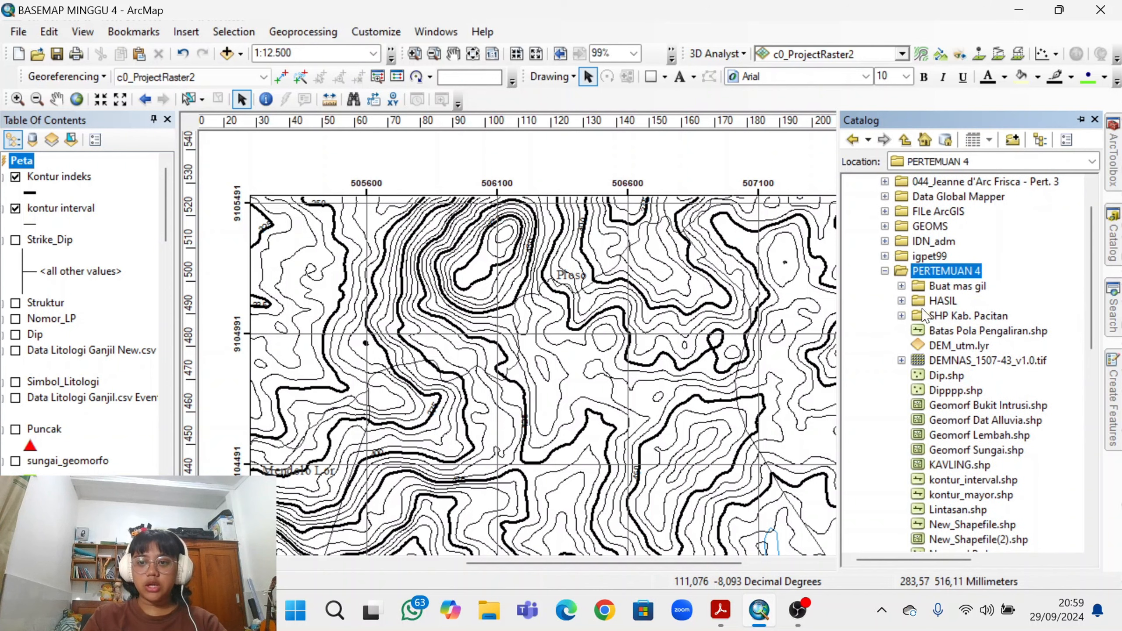
{"action": "scroll", "coordinate": [901, 312], "scroll_direction": "up", "scroll_amount": 1}
{"action": "right_click", "coordinate": [948, 316]}
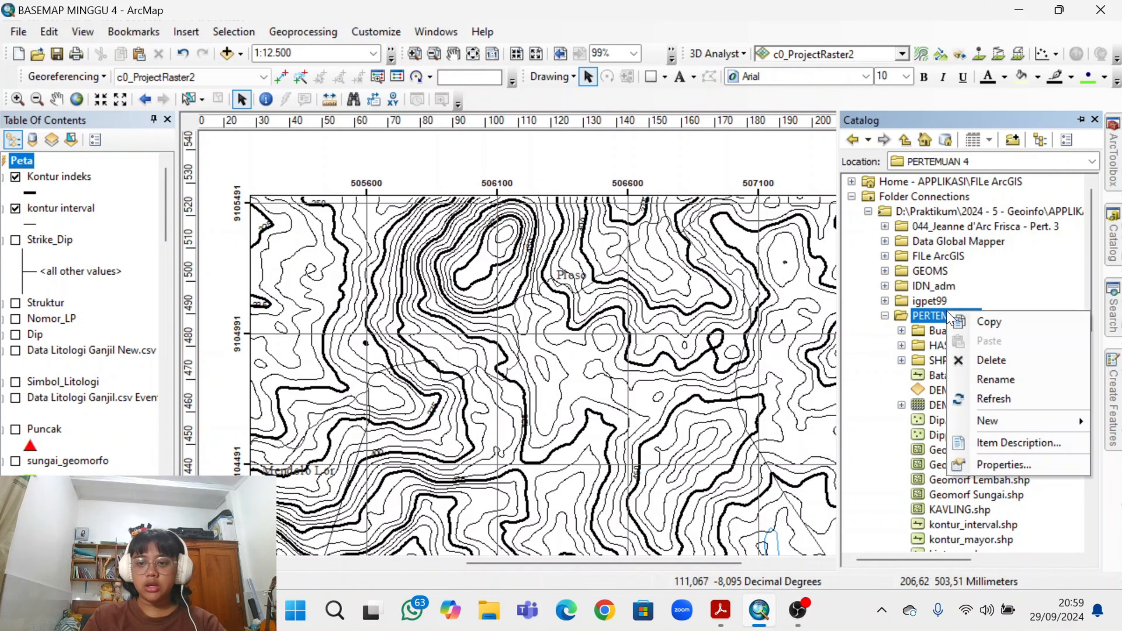
{"action": "mouse_move", "coordinate": [987, 421]}
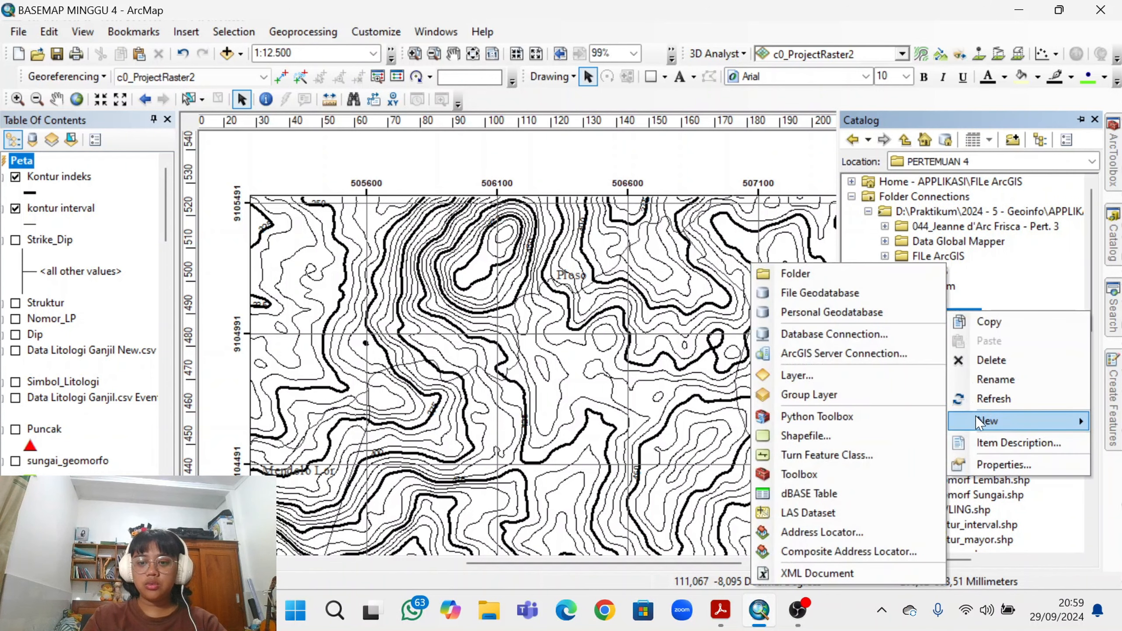
{"action": "left_click", "coordinate": [805, 436]}
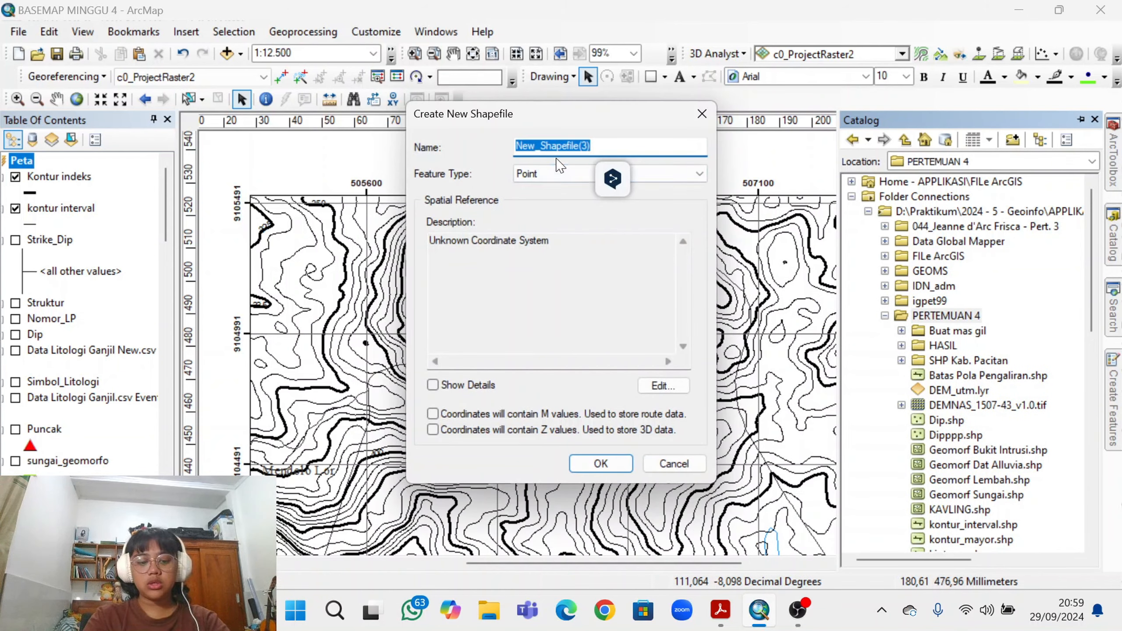
Name the new shapefile "Geomorfo Bukit Intrusiiiiii" and set its feature type to Polygon.
{"action": "type", "text": "Geomorfo Bukit Intrusiiiiii"}
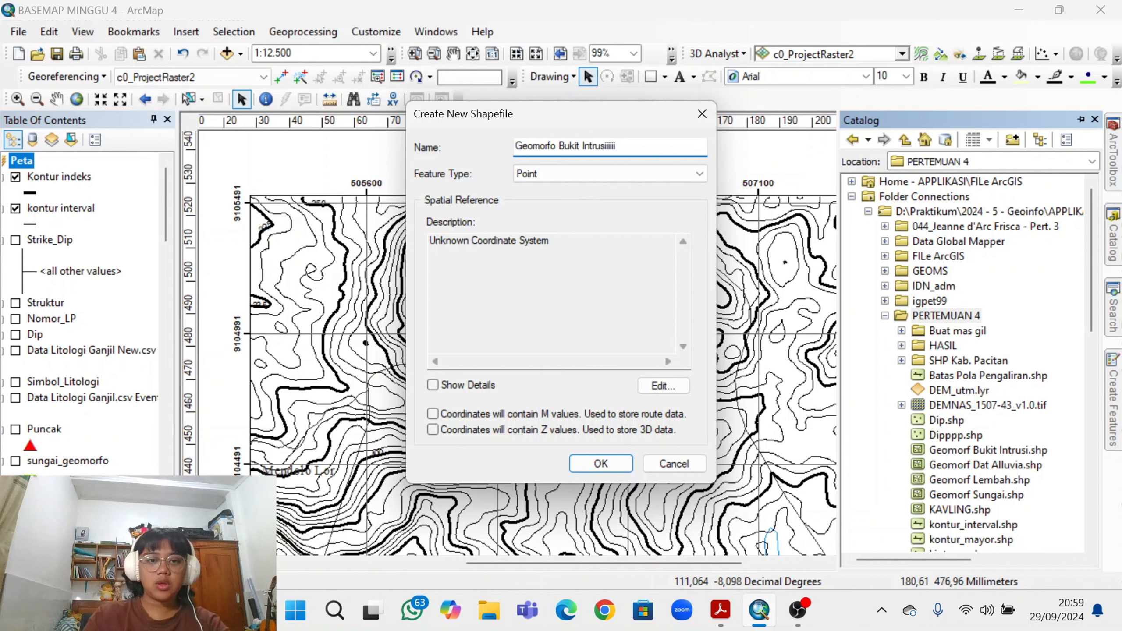
{"action": "left_click", "coordinate": [614, 175]}
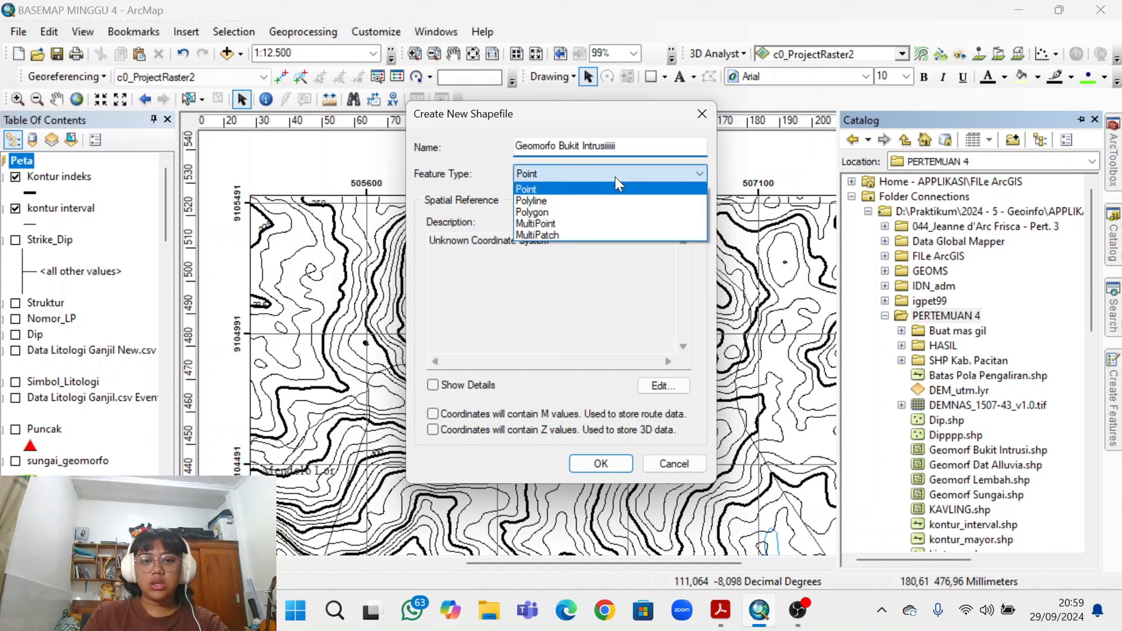
{"action": "left_click", "coordinate": [609, 213]}
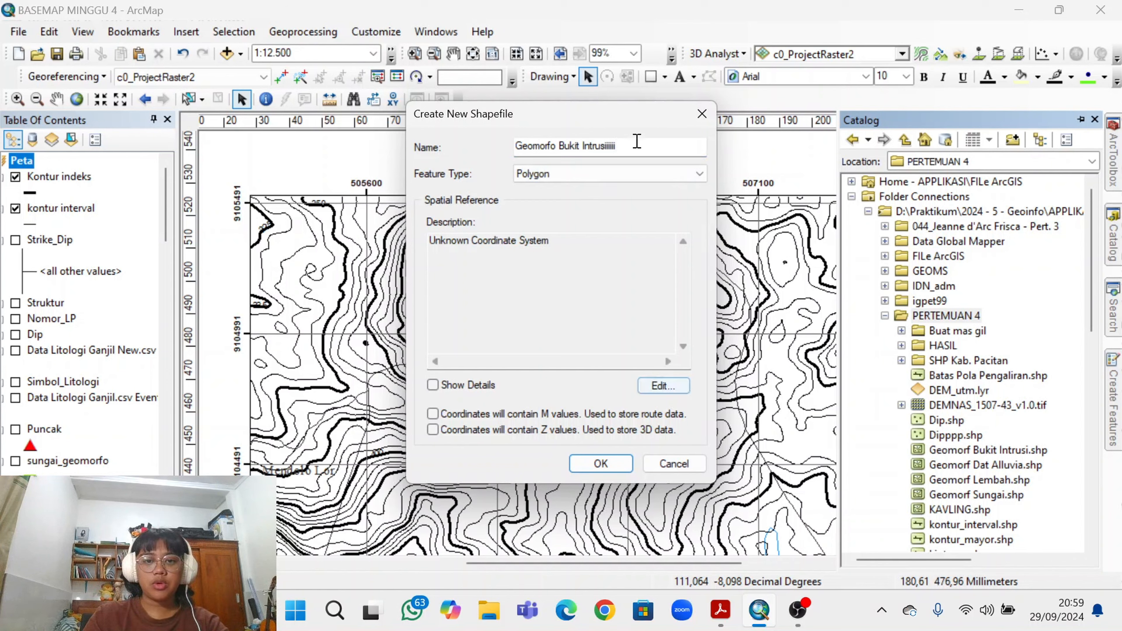
{"action": "left_click_drag", "start_coordinate": [641, 124], "coordinate": [985, 177]}
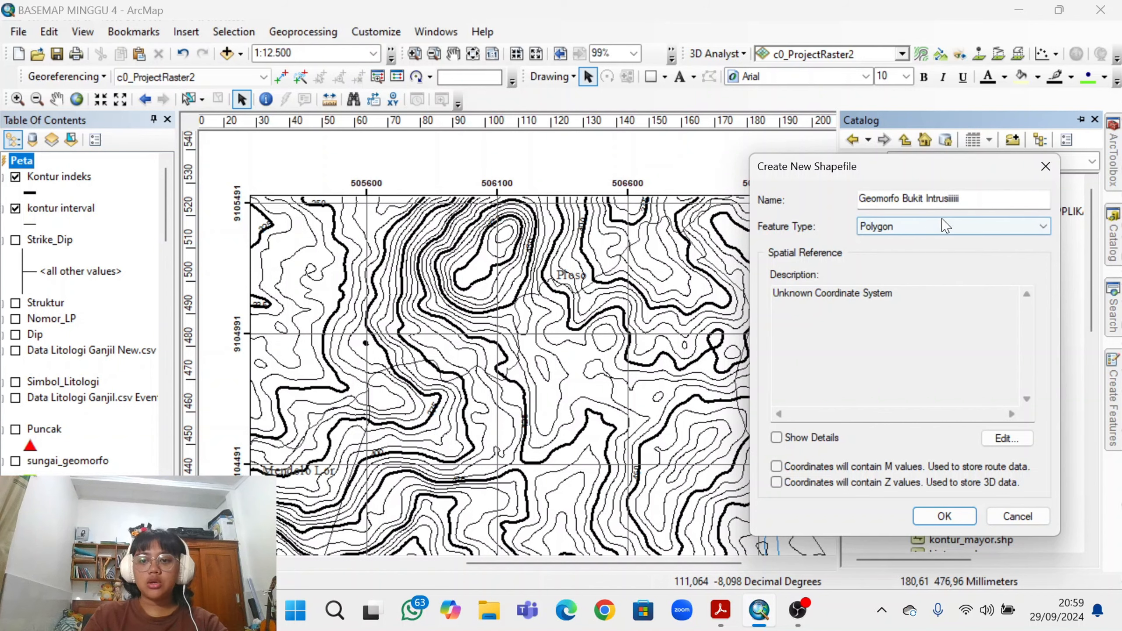
Assign the WGS 1984 UTM Zone 49S coordinate system to the polygon shapefile and create it.
{"action": "left_click", "coordinate": [1006, 438]}
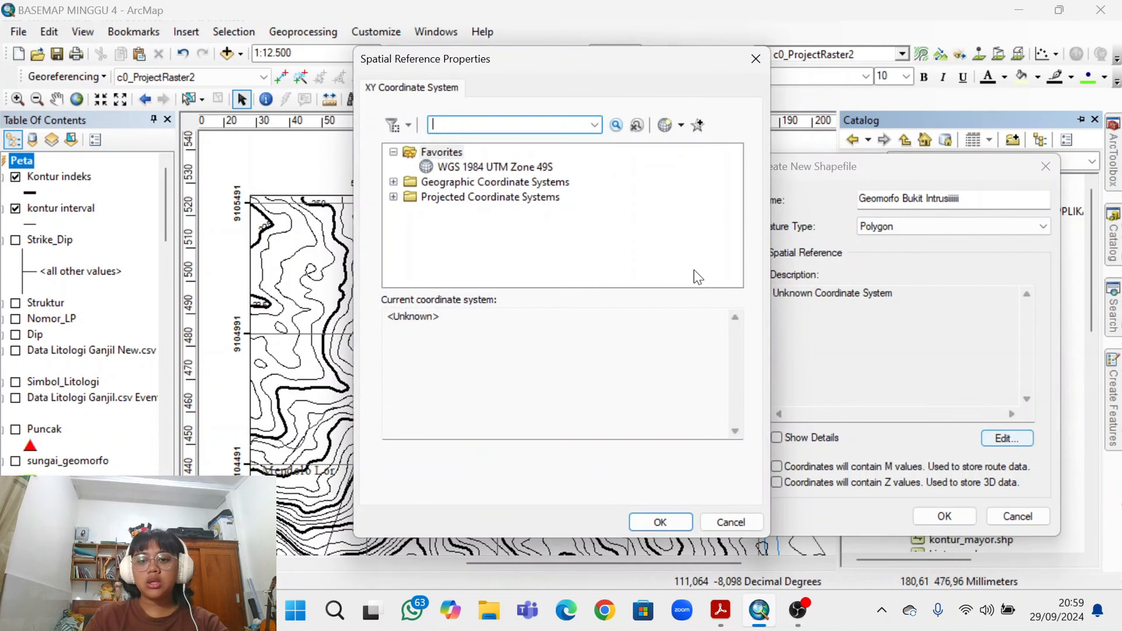
{"action": "left_click", "coordinate": [455, 167]}
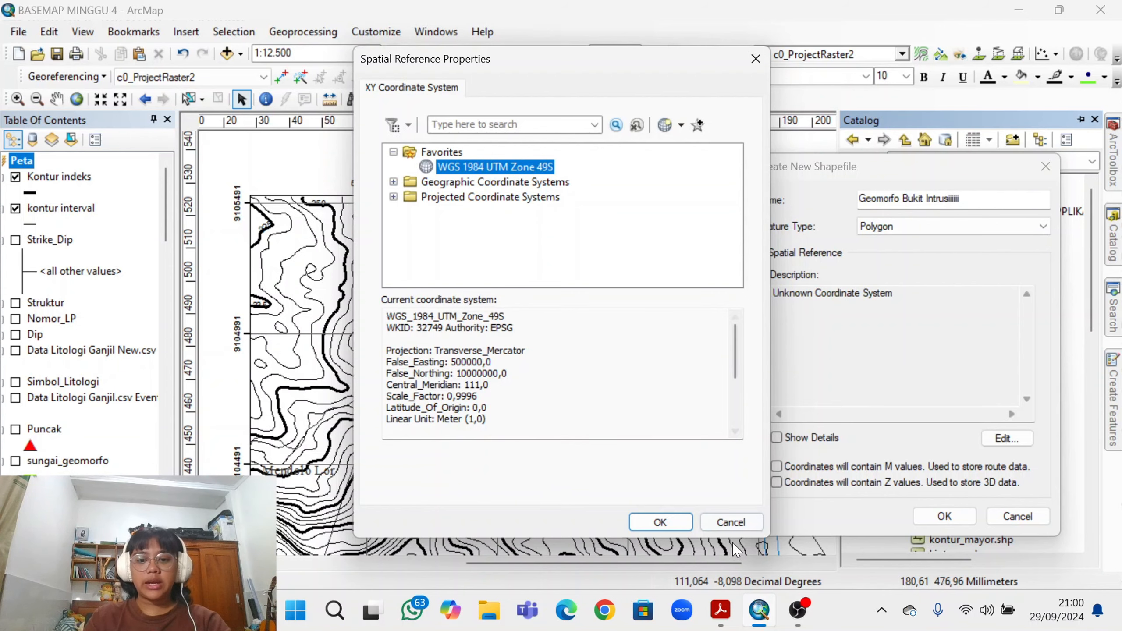
{"action": "left_click", "coordinate": [658, 522]}
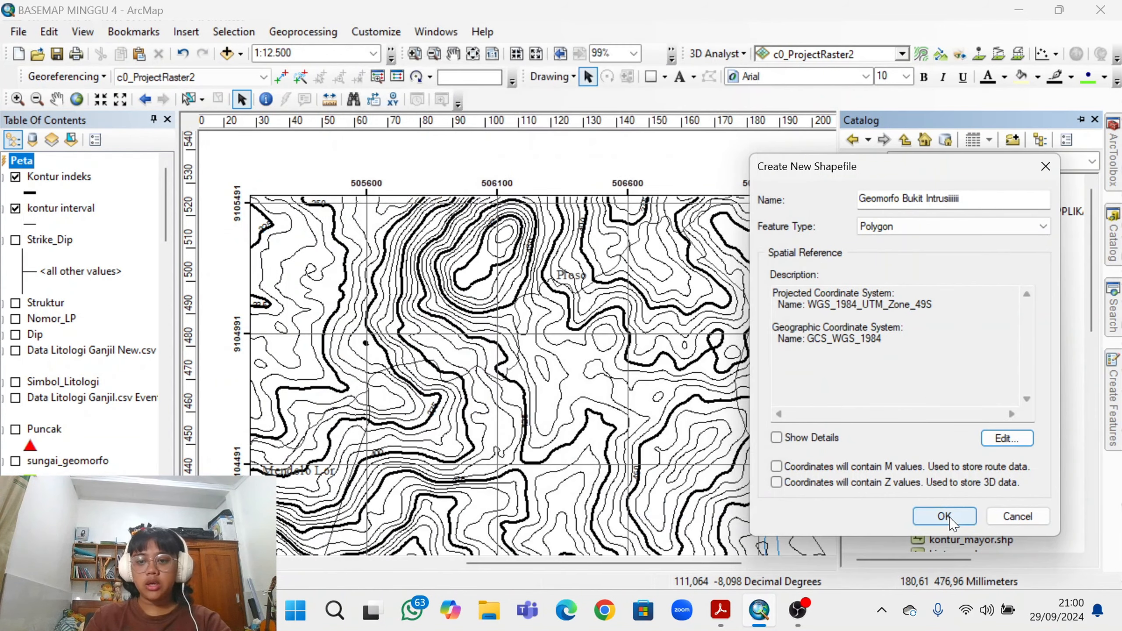
{"action": "left_click", "coordinate": [926, 515]}
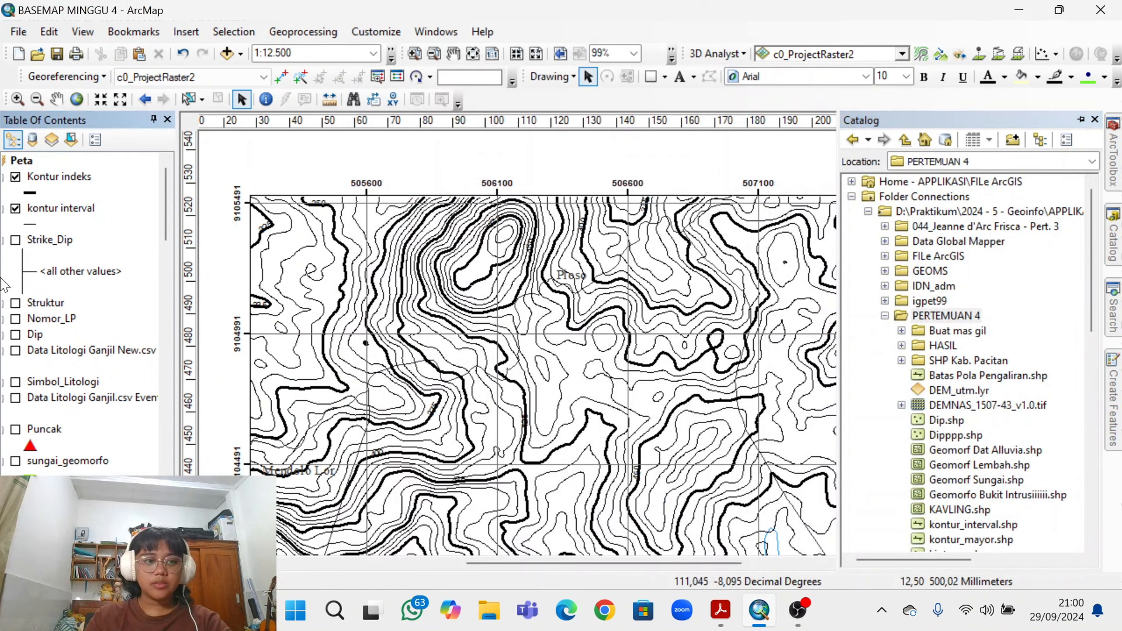
Move the Geomorfo Bukit Intrusiiiiii layer to the top of the Peta layer order, above Kontur indeks.
{"action": "scroll", "coordinate": [87, 251], "scroll_direction": "down", "scroll_amount": 5}
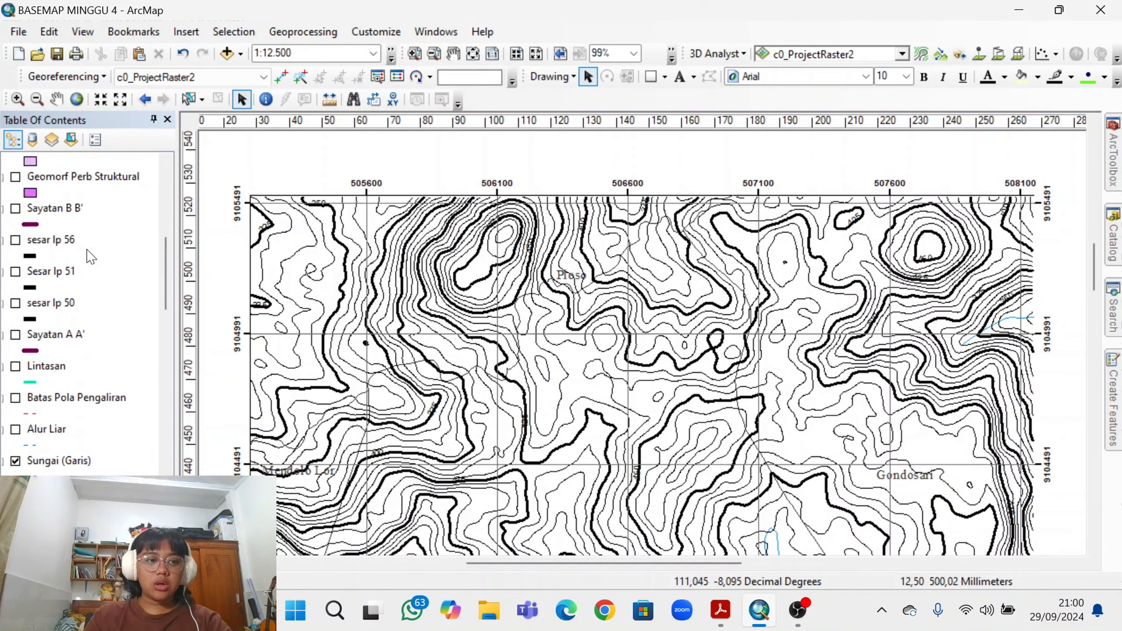
{"action": "scroll", "coordinate": [88, 250], "scroll_direction": "up", "scroll_amount": 5}
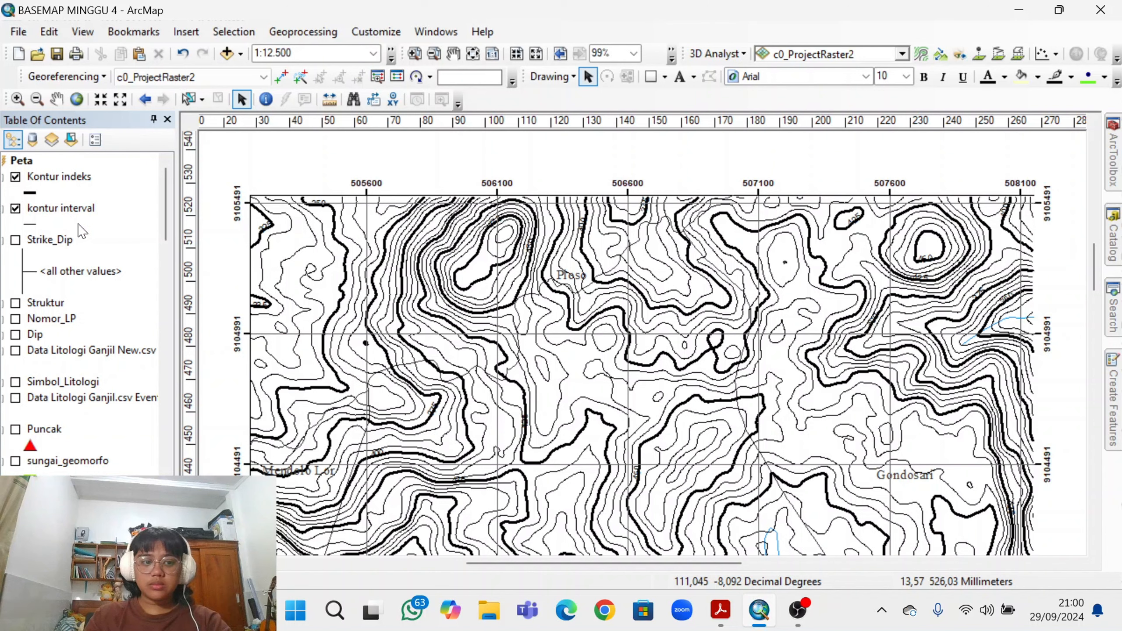
{"action": "scroll", "coordinate": [83, 239], "scroll_direction": "down", "scroll_amount": 1}
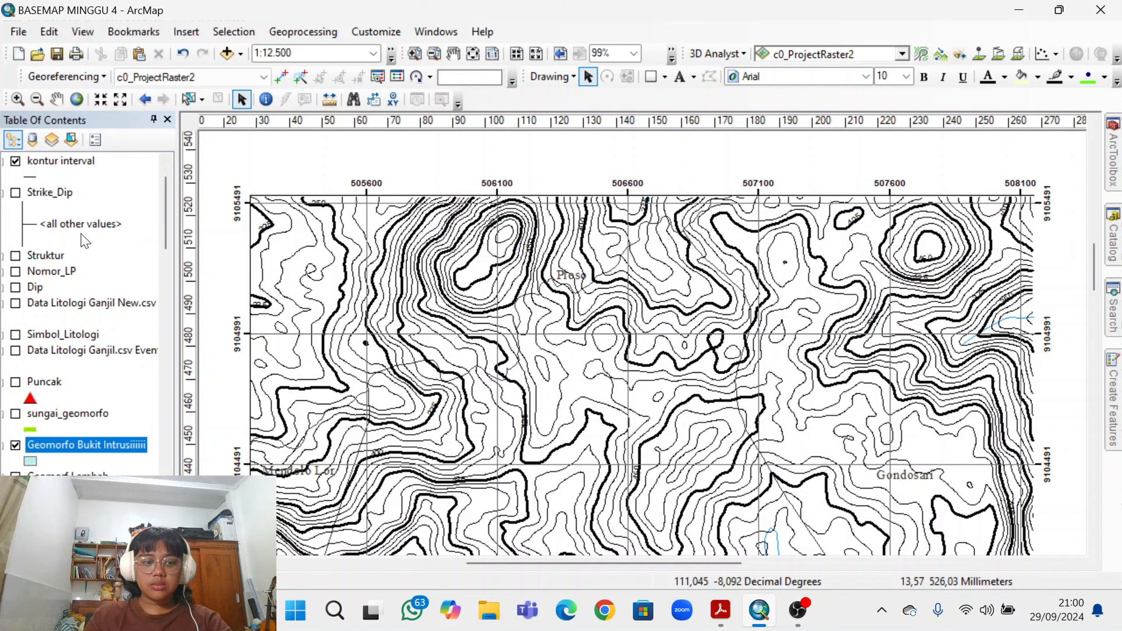
{"action": "scroll", "coordinate": [83, 241], "scroll_direction": "up", "scroll_amount": 1}
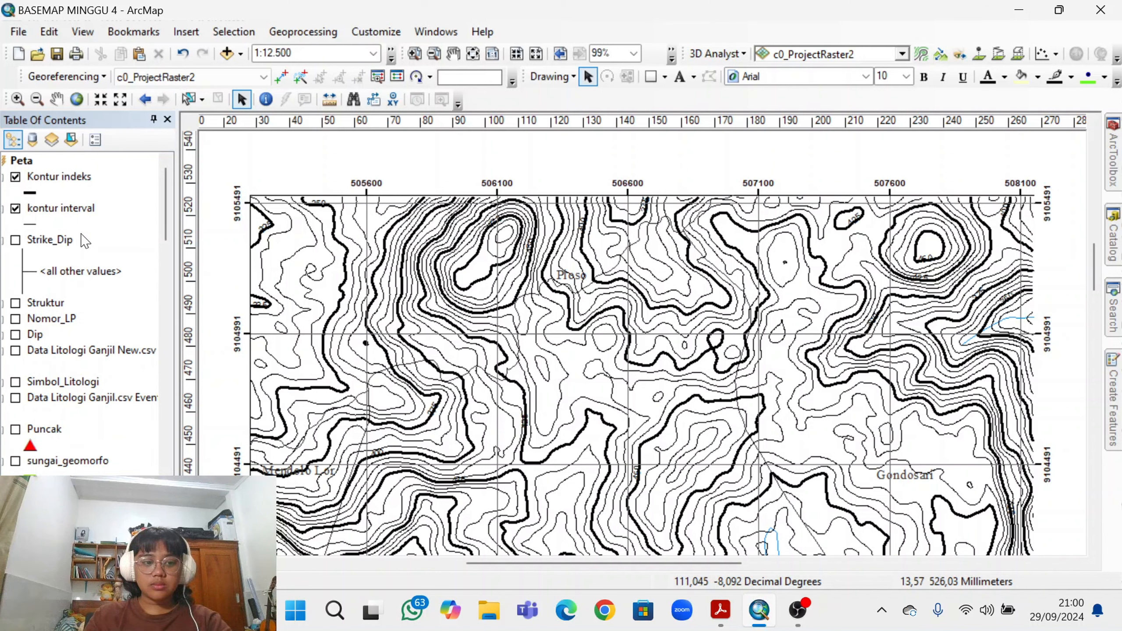
{"action": "left_click_drag", "start_coordinate": [111, 422], "coordinate": [79, 164]}
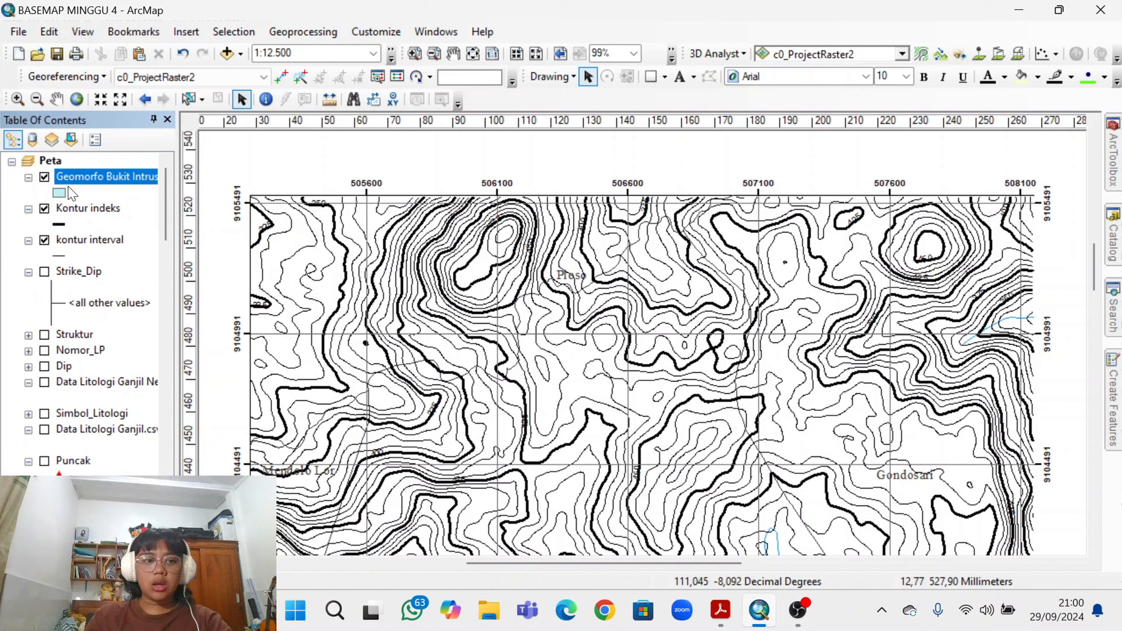
Start an edit session on the Geomorfo Bukit Intrusiiiiii layer, continuing despite the spatial reference warnings.
{"action": "right_click", "coordinate": [101, 181]}
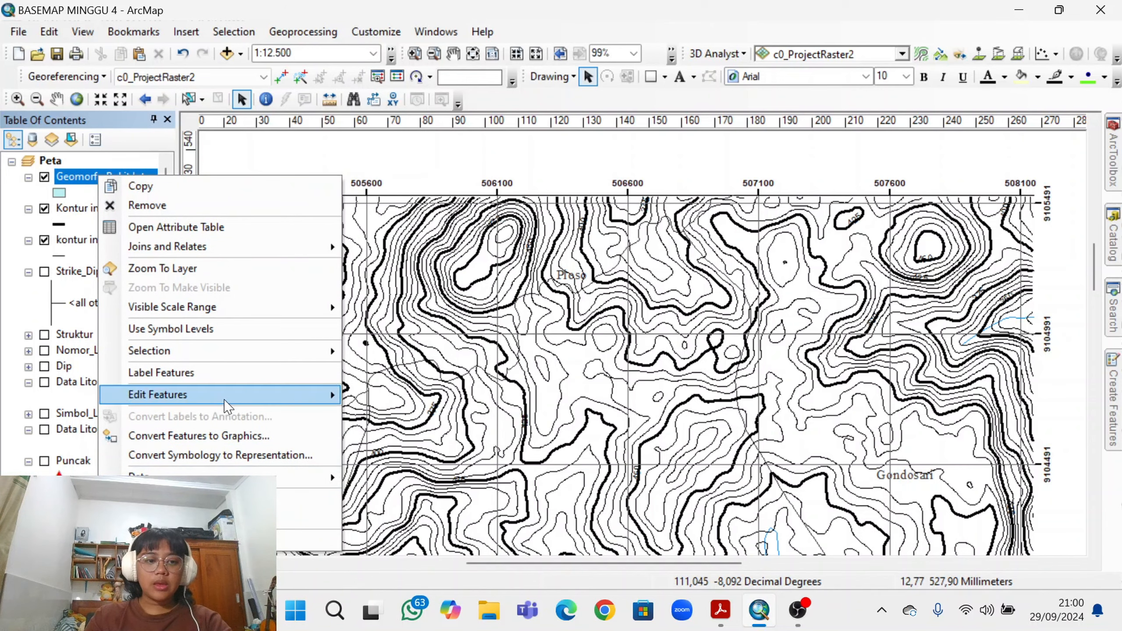
{"action": "mouse_move", "coordinate": [245, 394]}
{"action": "left_click", "coordinate": [382, 389]}
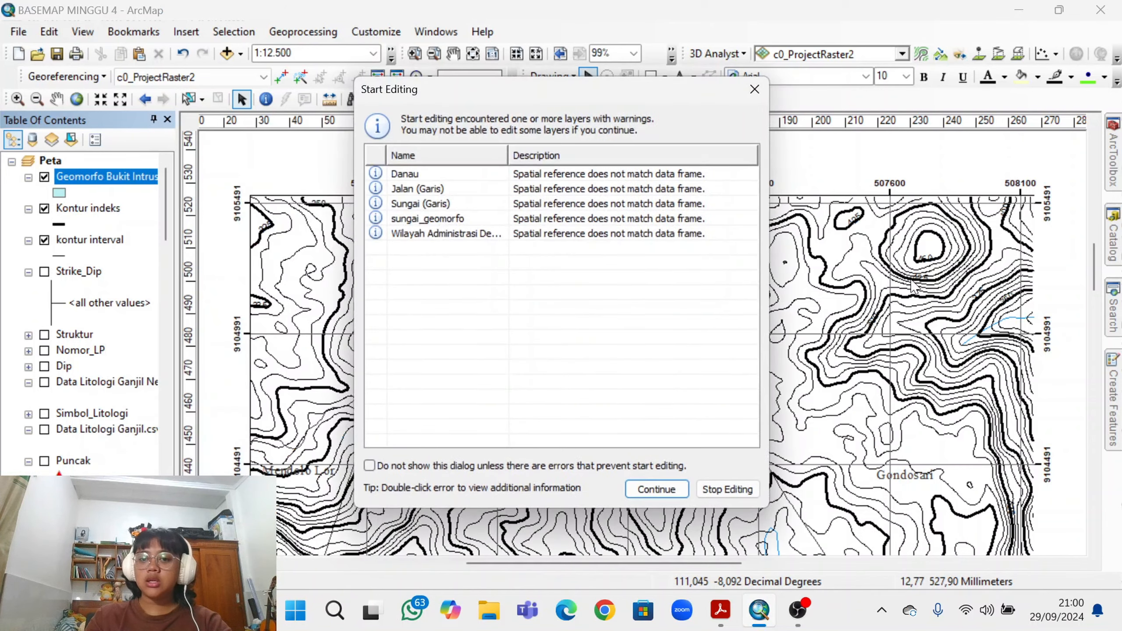
{"action": "left_click", "coordinate": [657, 489]}
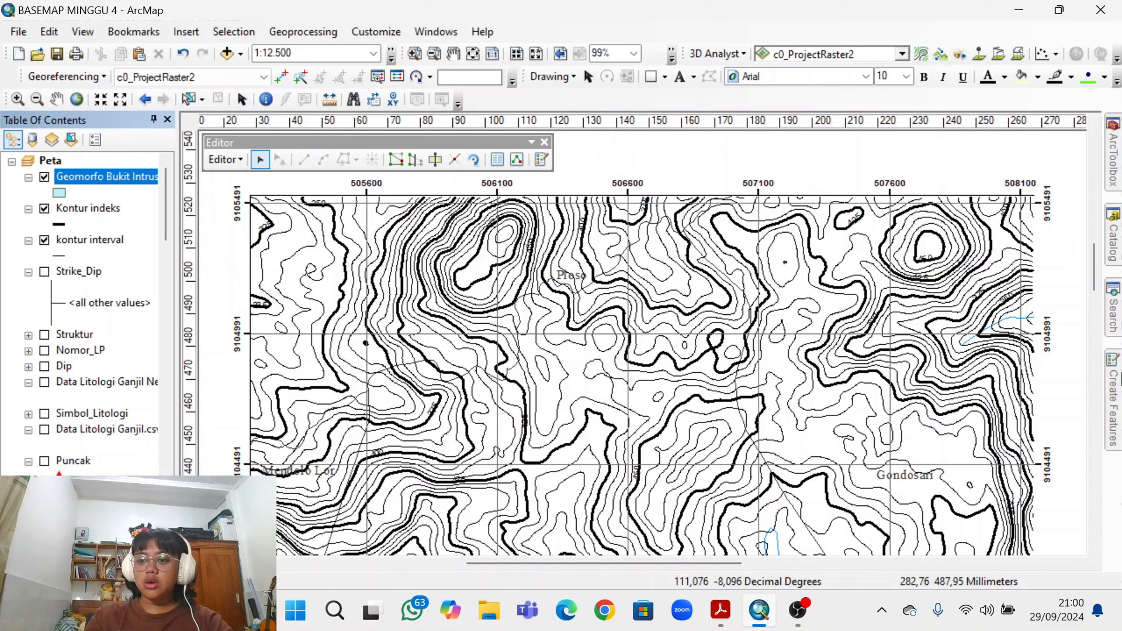
Start a polygon in the Geomorfo Bukit Intrusiiiiii layer at the upper map frame, following the index contour northwest of the 475 hill.
{"action": "left_click", "coordinate": [1114, 398]}
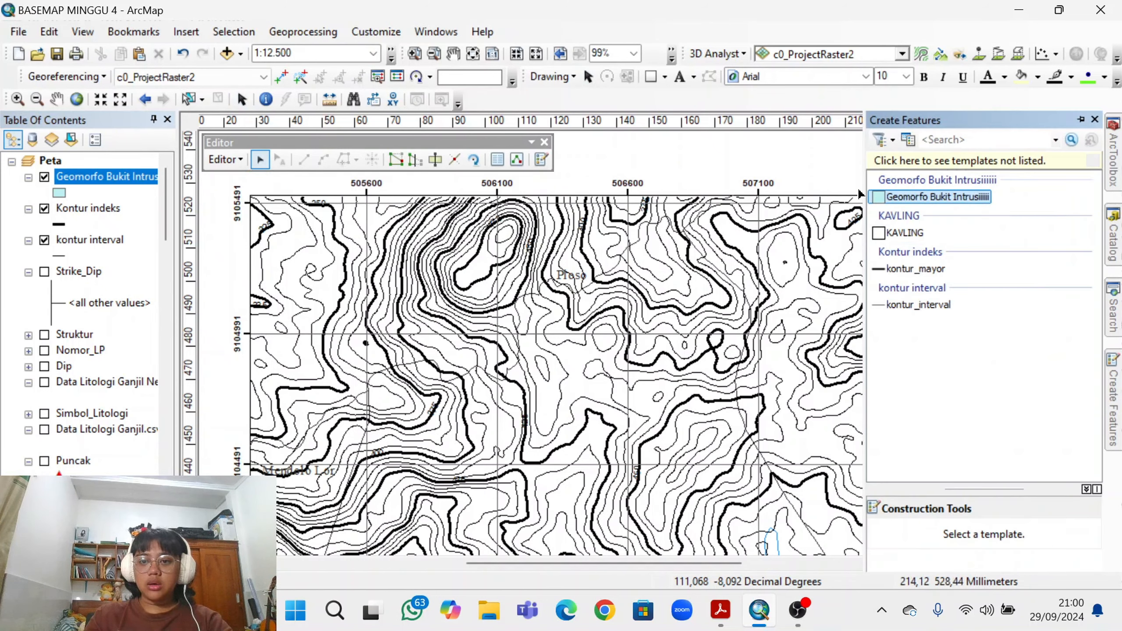
{"action": "left_click", "coordinate": [933, 197]}
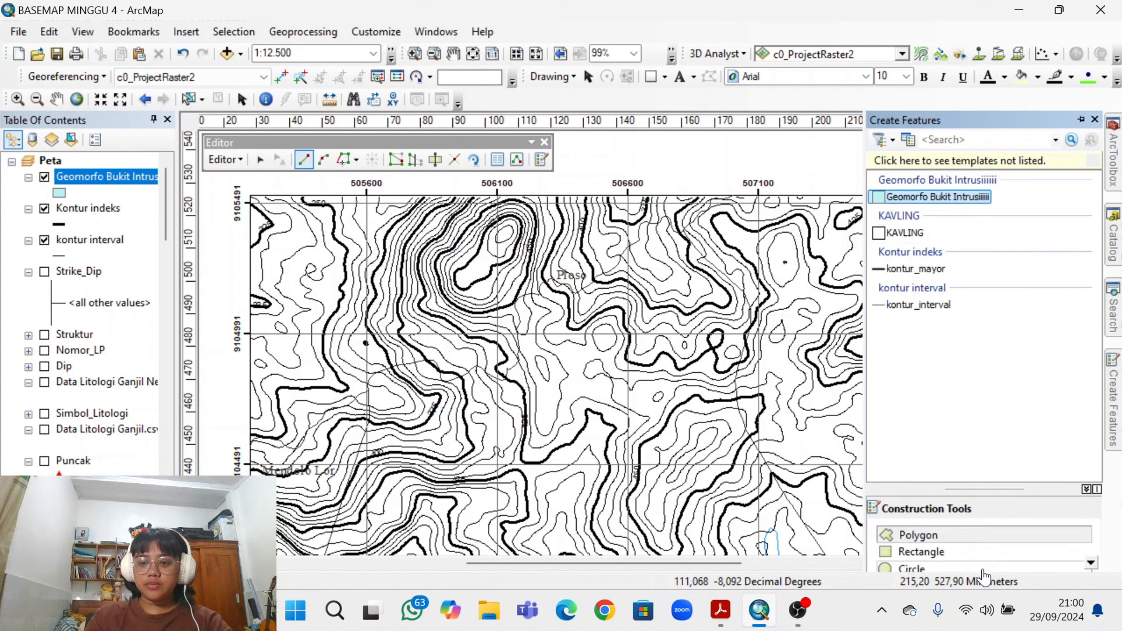
{"action": "left_click", "coordinate": [968, 540]}
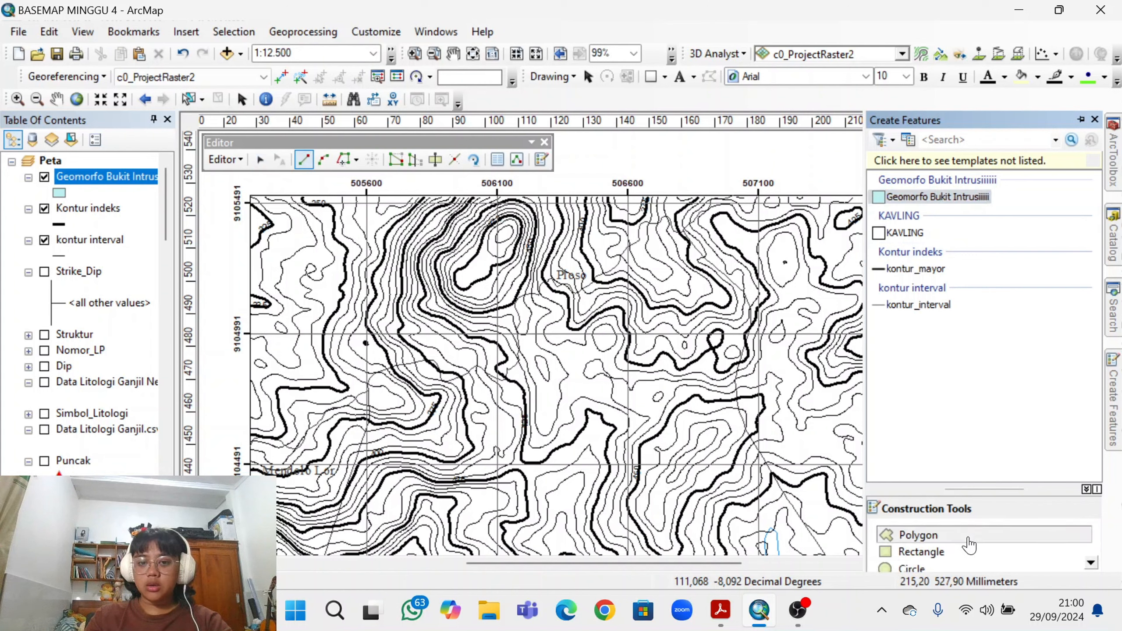
{"action": "scroll", "coordinate": [472, 217], "scroll_direction": "up", "scroll_amount": 3}
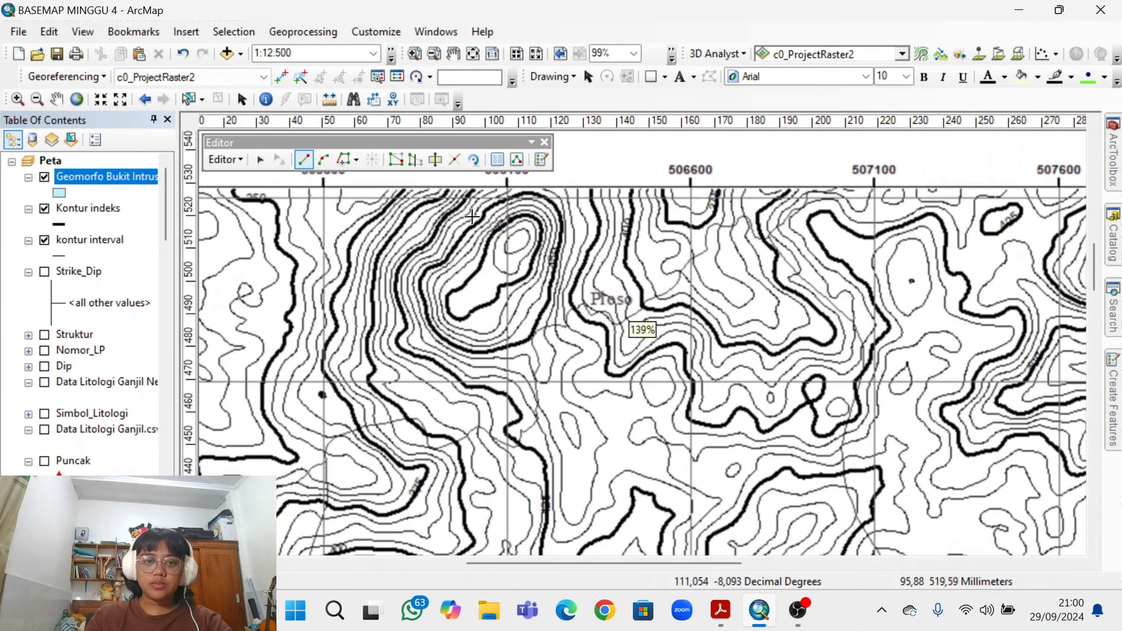
{"action": "scroll", "coordinate": [472, 217], "scroll_direction": "up", "scroll_amount": 2}
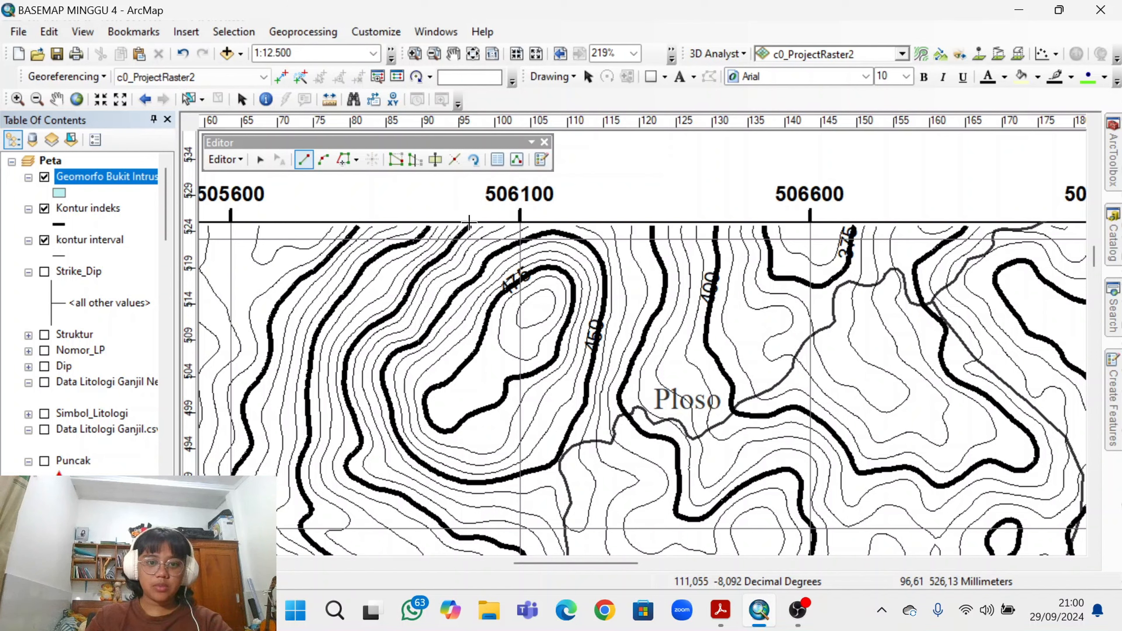
{"action": "left_click", "coordinate": [469, 224]}
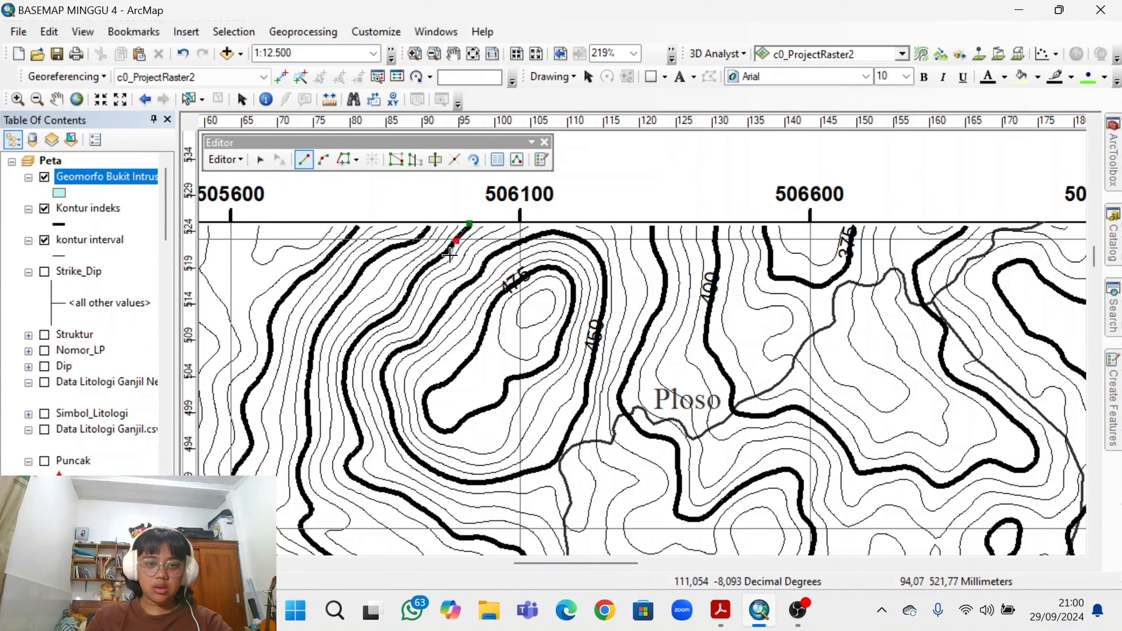
{"action": "left_click", "coordinate": [456, 241]}
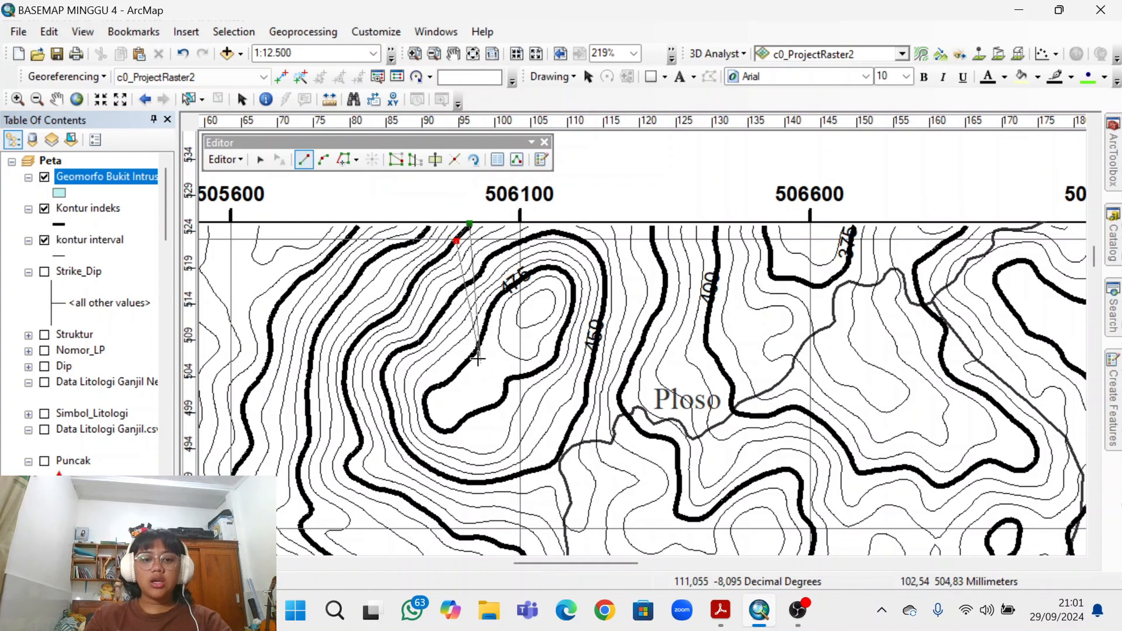
{"action": "left_click", "coordinate": [456, 241]}
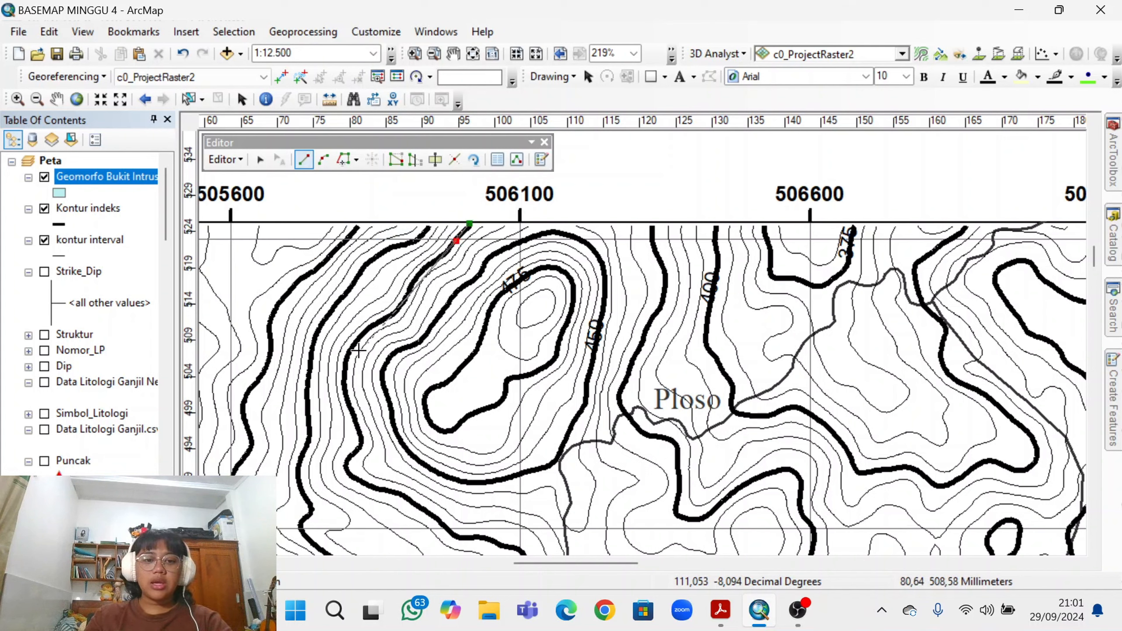
Trace the polygon boundary along the index contour around the hill's western and southwestern flank with the Trace tool.
{"action": "left_click", "coordinate": [344, 160]}
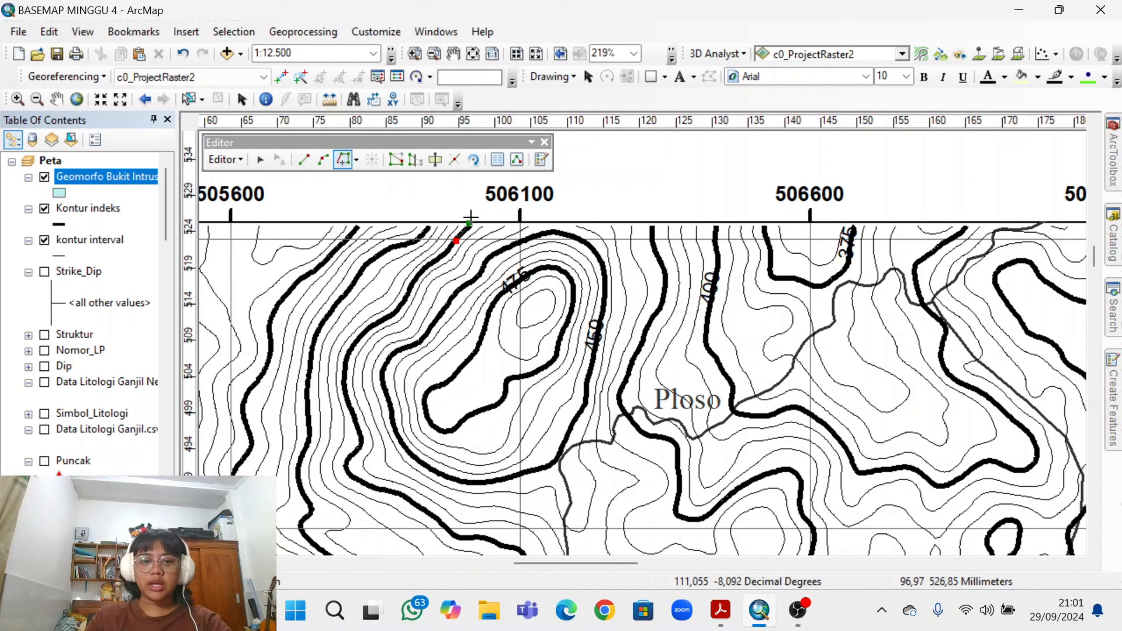
{"action": "left_click", "coordinate": [447, 255]}
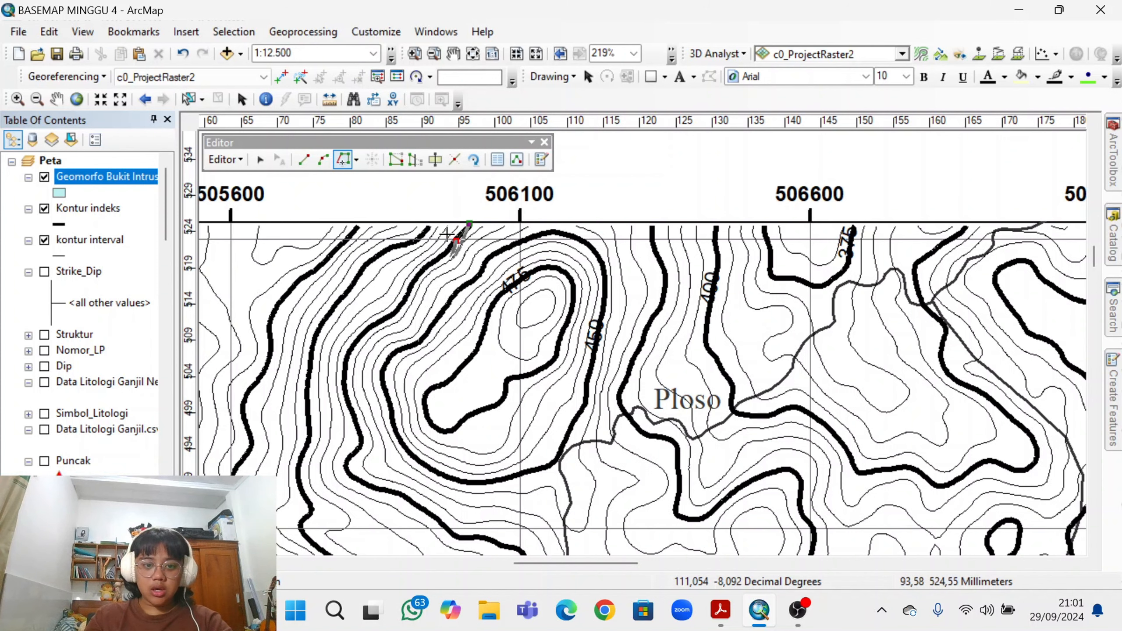
{"action": "left_click", "coordinate": [487, 236]}
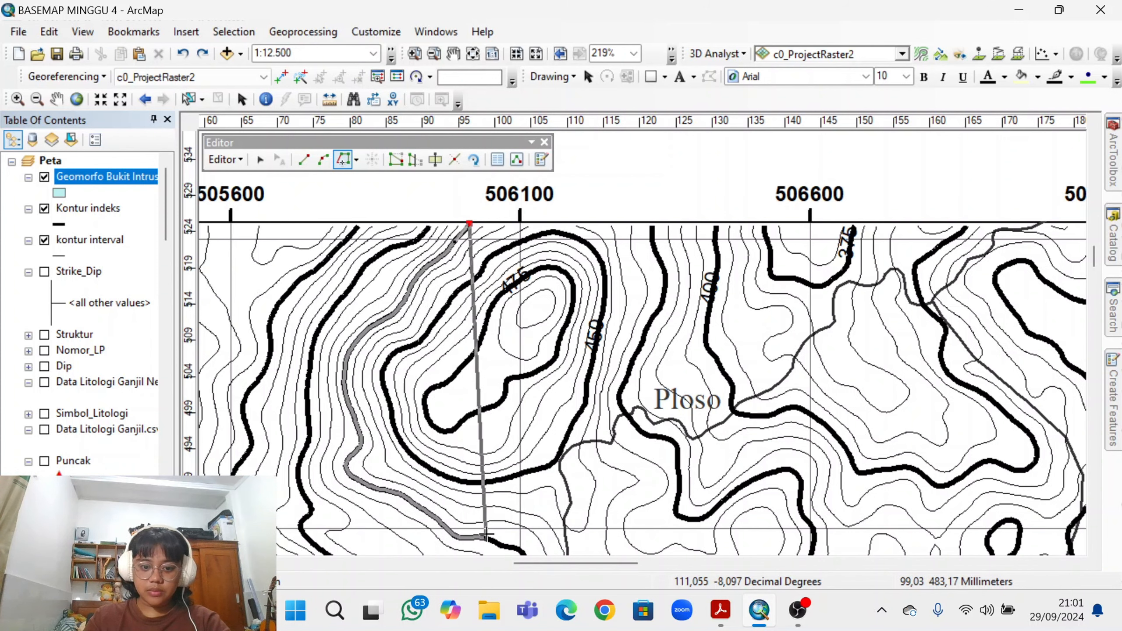
{"action": "left_click", "coordinate": [486, 538]}
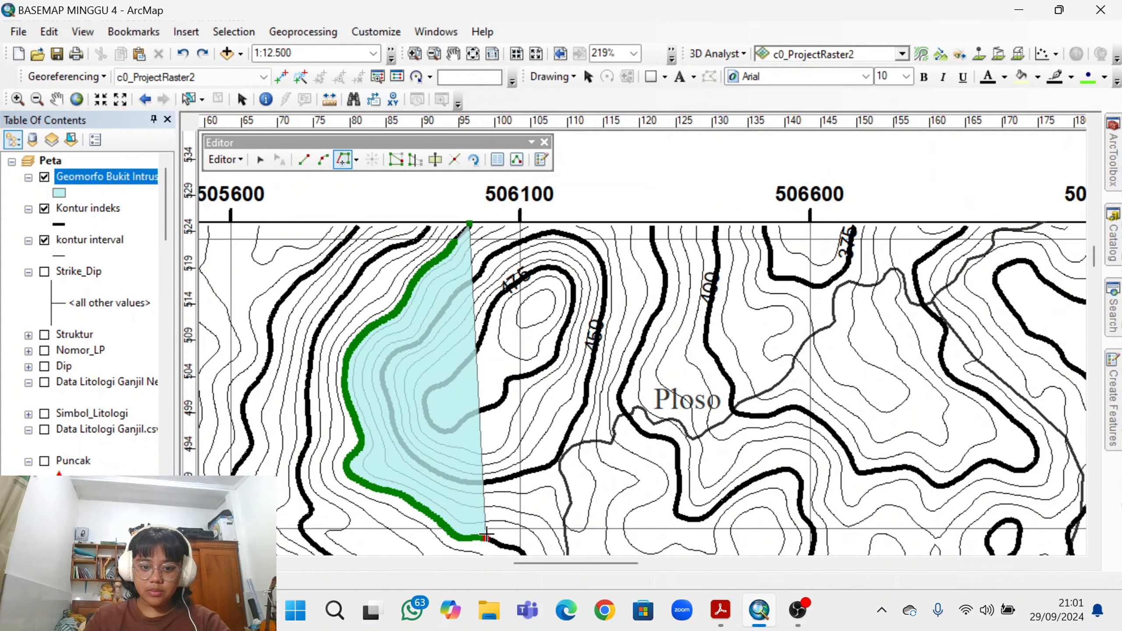
Continue the polygon with straight segments across the hill's southeastern foot, up to the index contour just west of the Ploso label.
{"action": "left_click", "coordinate": [305, 161]}
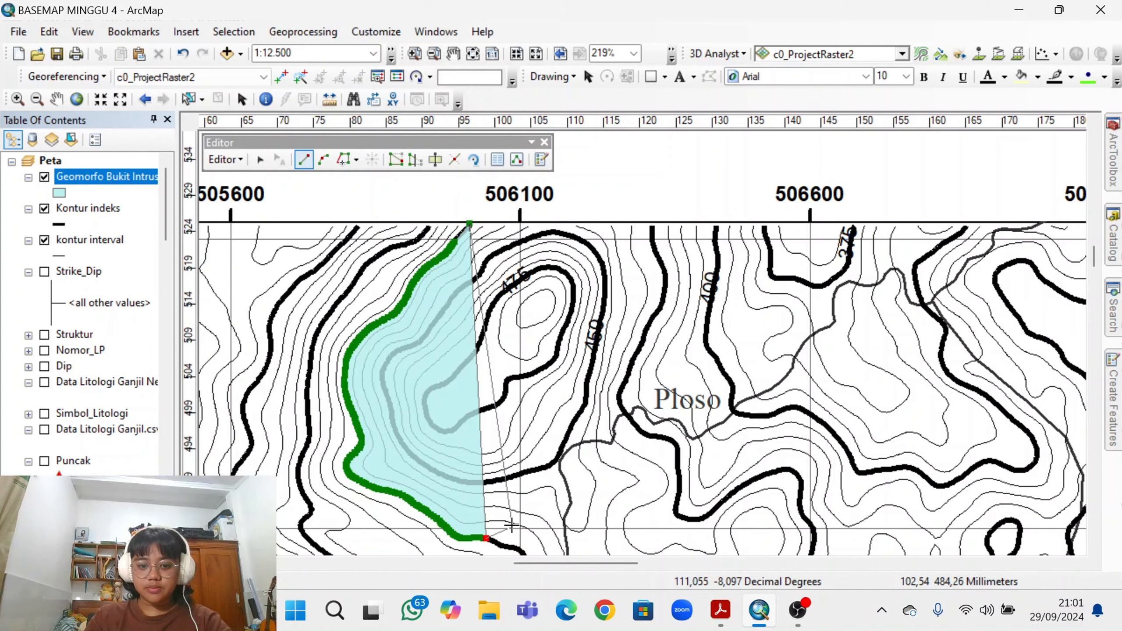
{"action": "left_click", "coordinate": [518, 526]}
{"action": "left_click", "coordinate": [540, 518]}
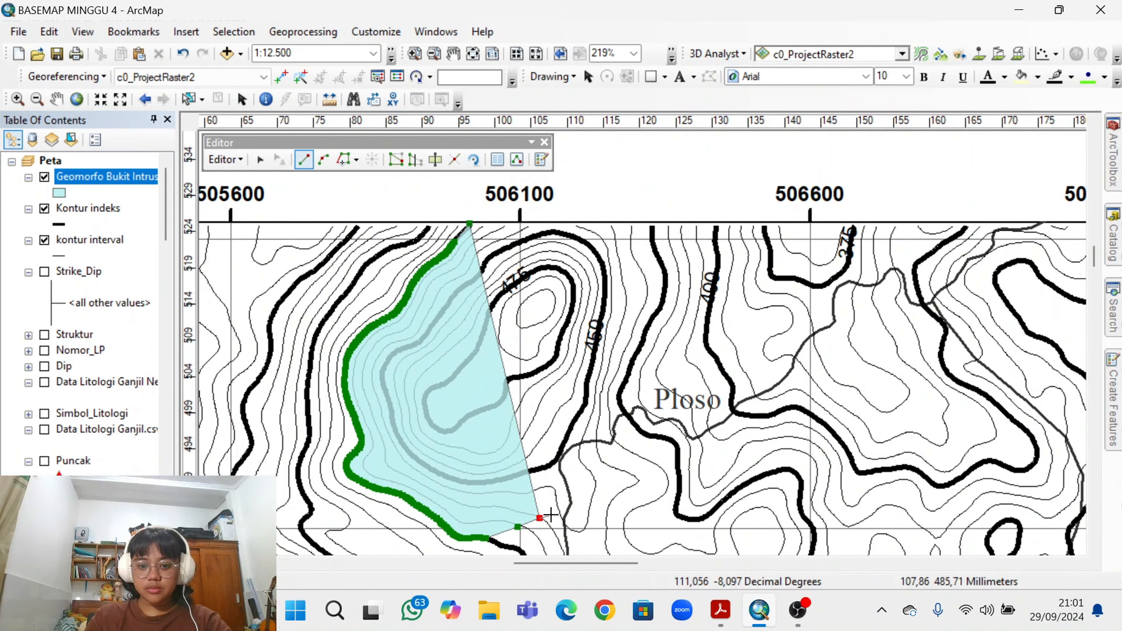
{"action": "left_click", "coordinate": [557, 502]}
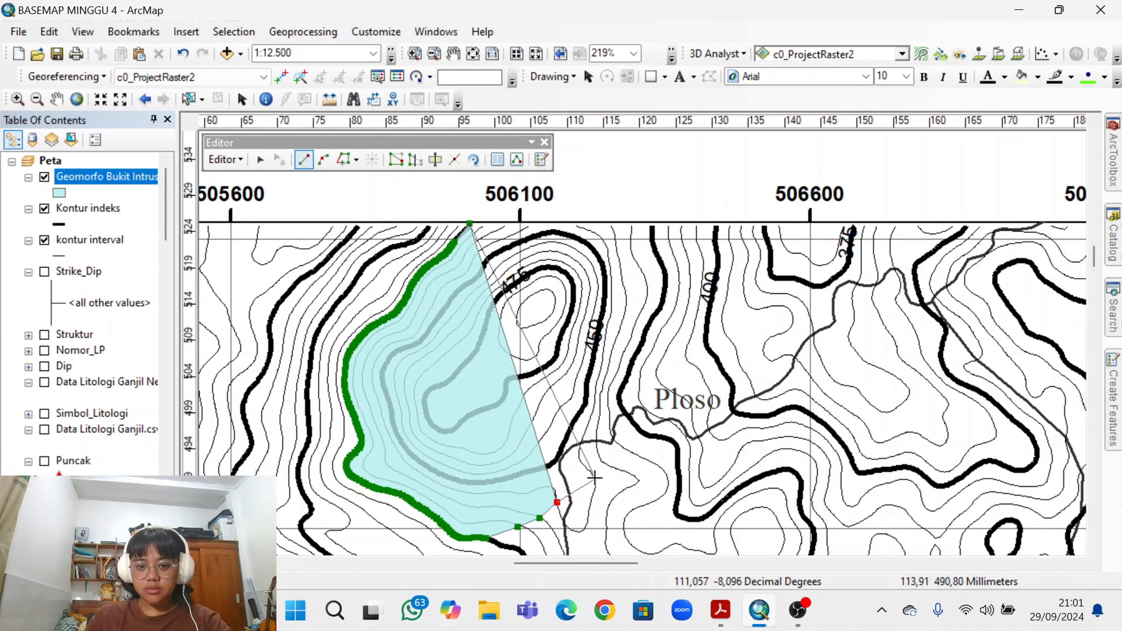
{"action": "left_click", "coordinate": [596, 478]}
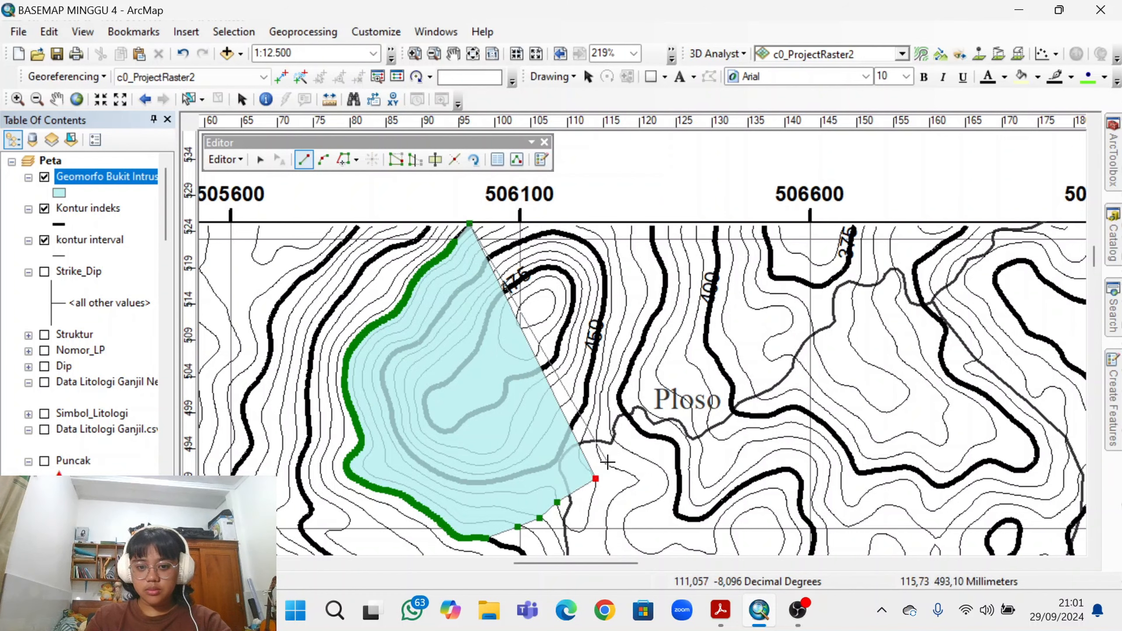
{"action": "left_click", "coordinate": [608, 463]}
{"action": "left_click", "coordinate": [618, 447]}
{"action": "left_click", "coordinate": [629, 421]}
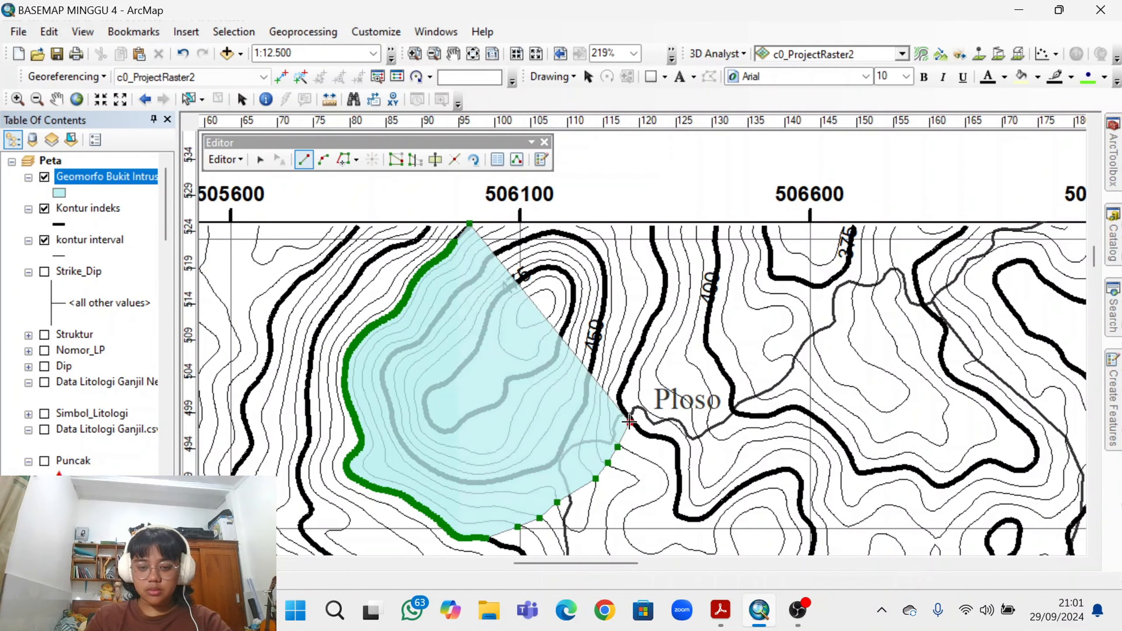
Trace the polygon's eastern boundary along the index contour from beside Ploso north to the map frame.
{"action": "left_click", "coordinate": [346, 160]}
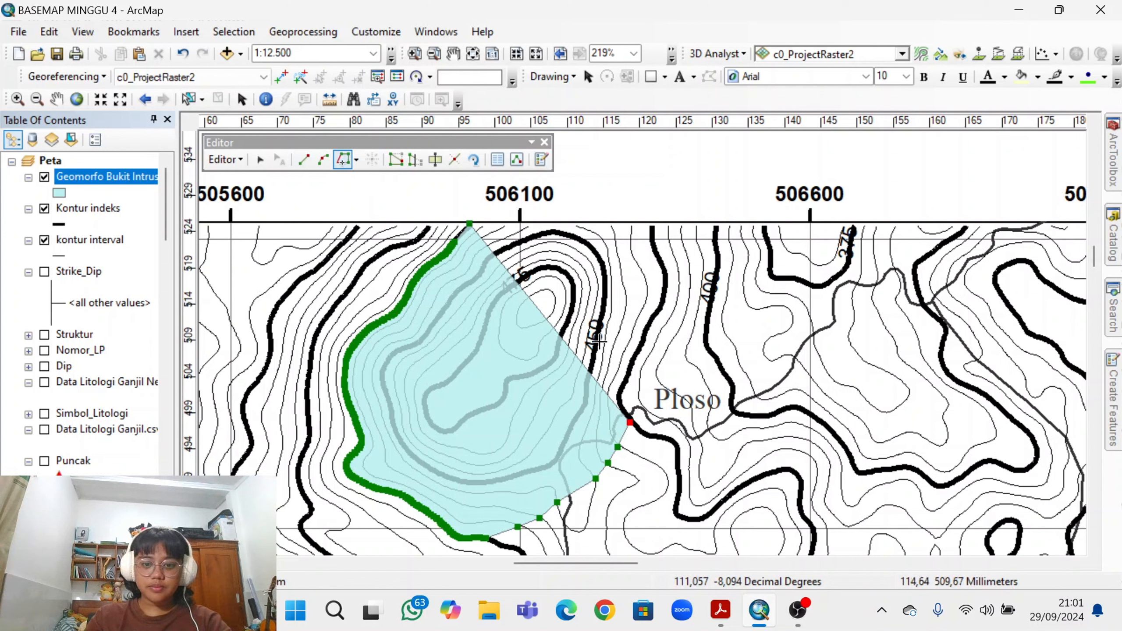
{"action": "left_click", "coordinate": [620, 402]}
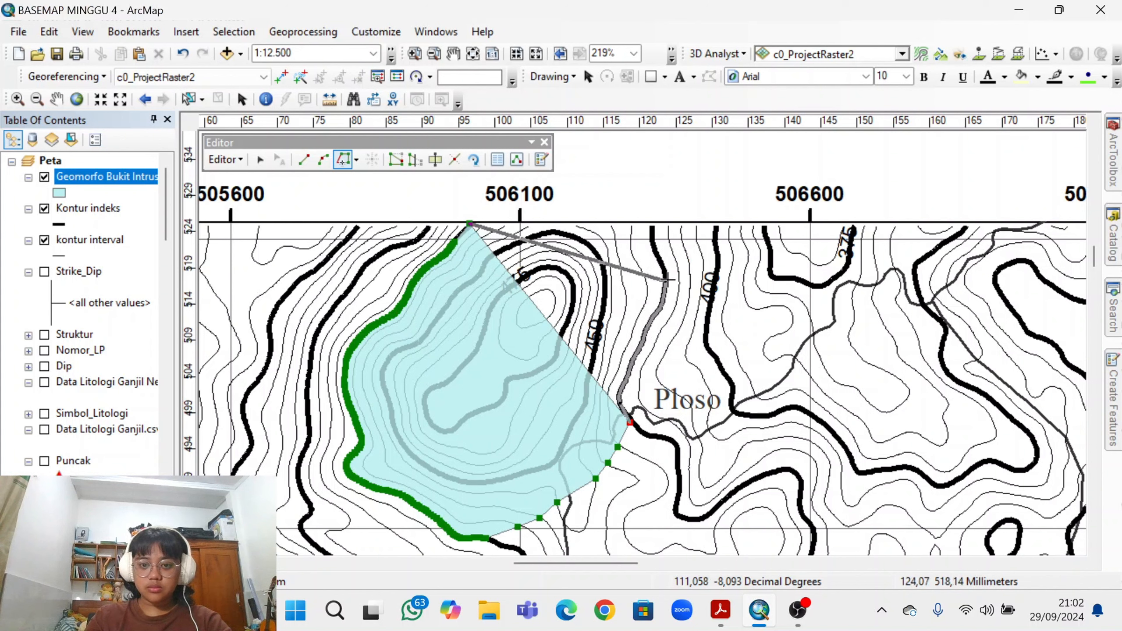
{"action": "left_click", "coordinate": [652, 218]}
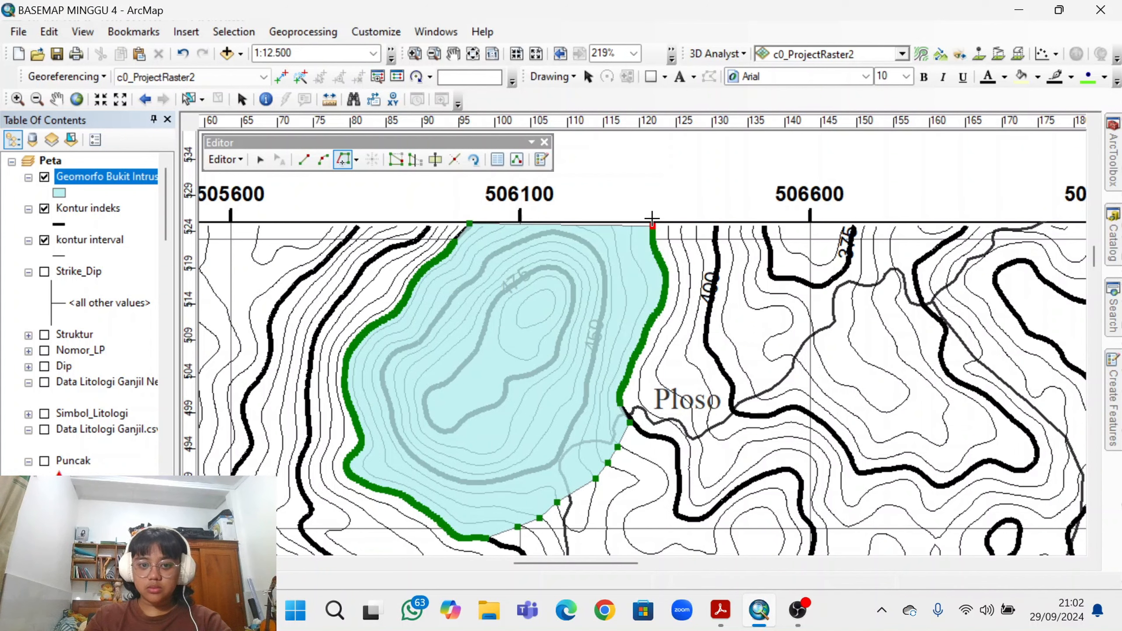
Close the hill polygon with a straight segment along the upper map frame and finish the sketch.
{"action": "left_click", "coordinate": [304, 159]}
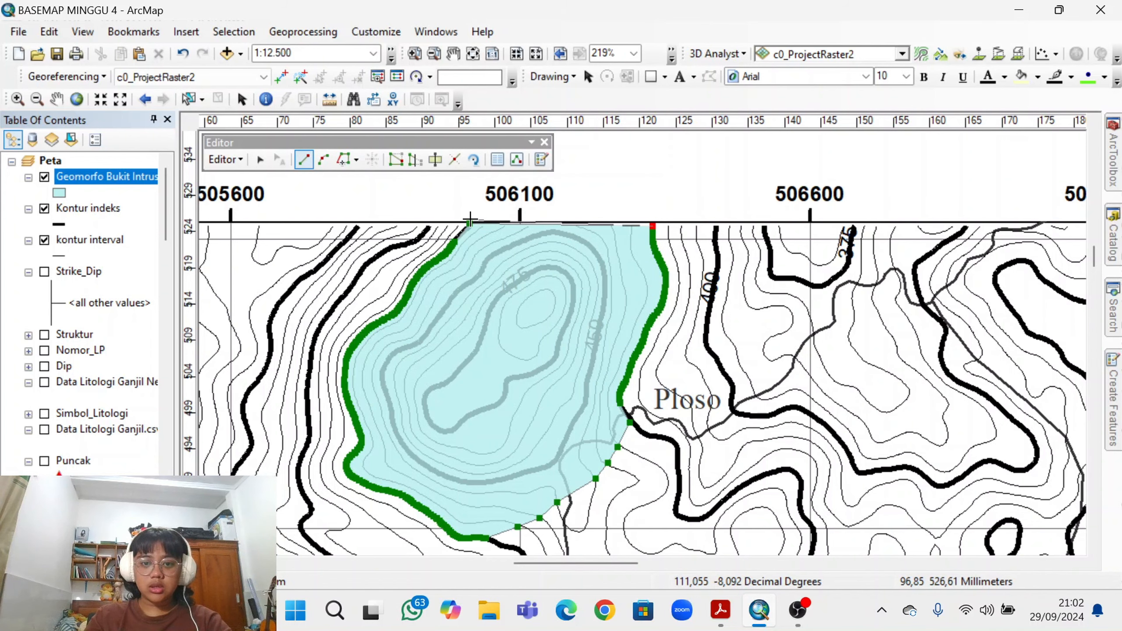
{"action": "scroll", "coordinate": [639, 226], "scroll_direction": "up", "scroll_amount": 3}
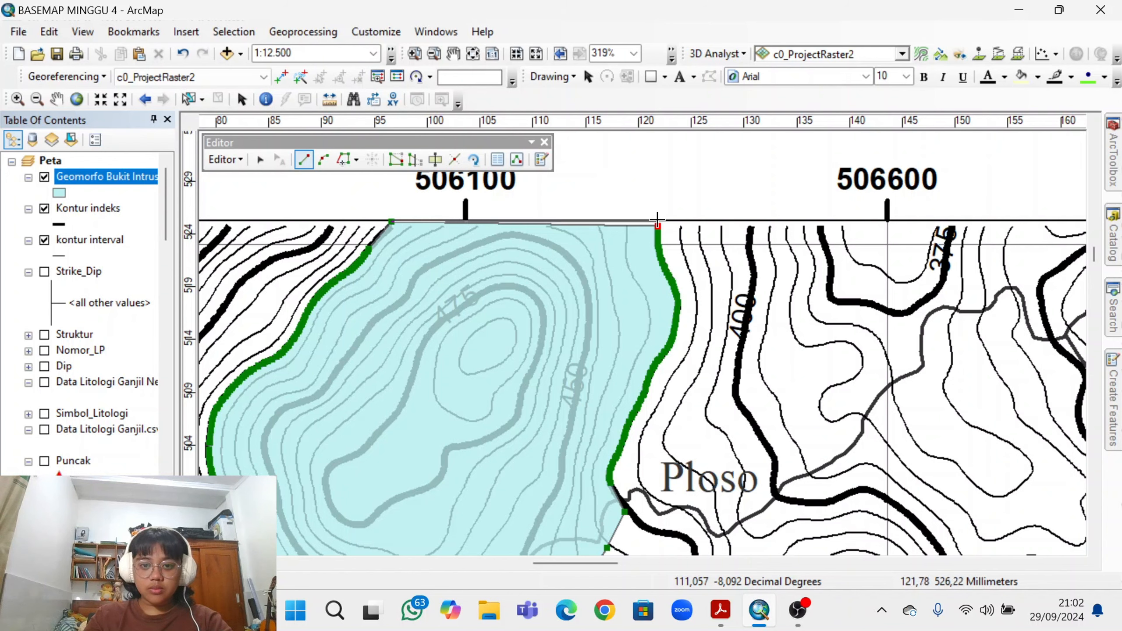
{"action": "left_click", "coordinate": [657, 223]}
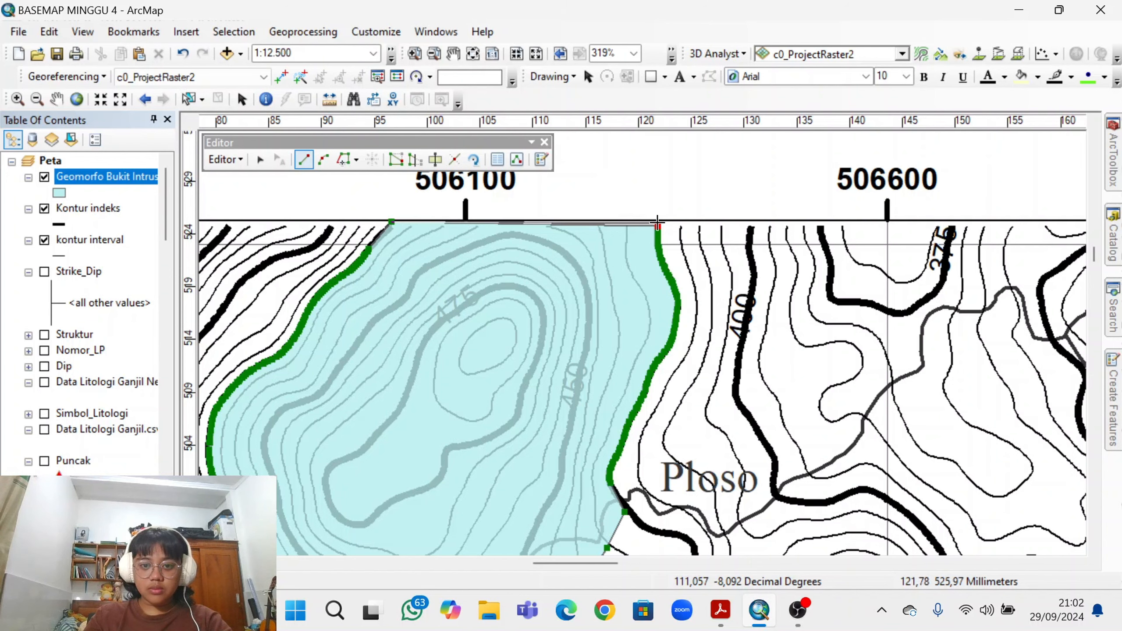
{"action": "double_click", "coordinate": [393, 221]}
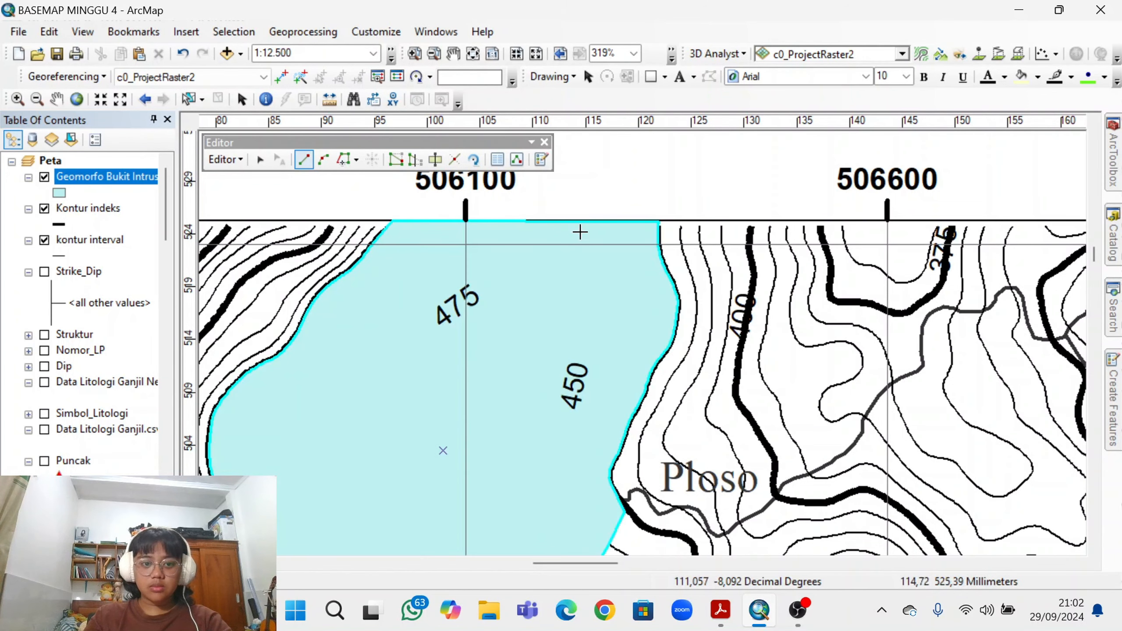
Save the polygon edits, stop the edit session and close the Editor toolbar.
{"action": "scroll", "coordinate": [347, 329], "scroll_direction": "up", "scroll_amount": 2}
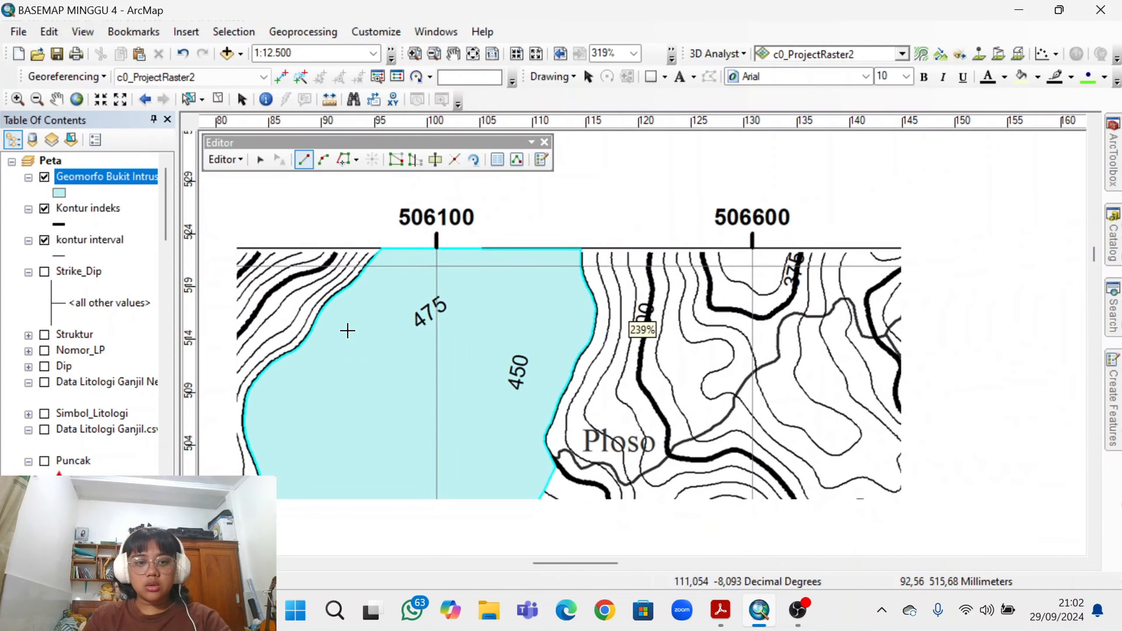
{"action": "left_click_drag", "start_coordinate": [365, 358], "coordinate": [430, 291]}
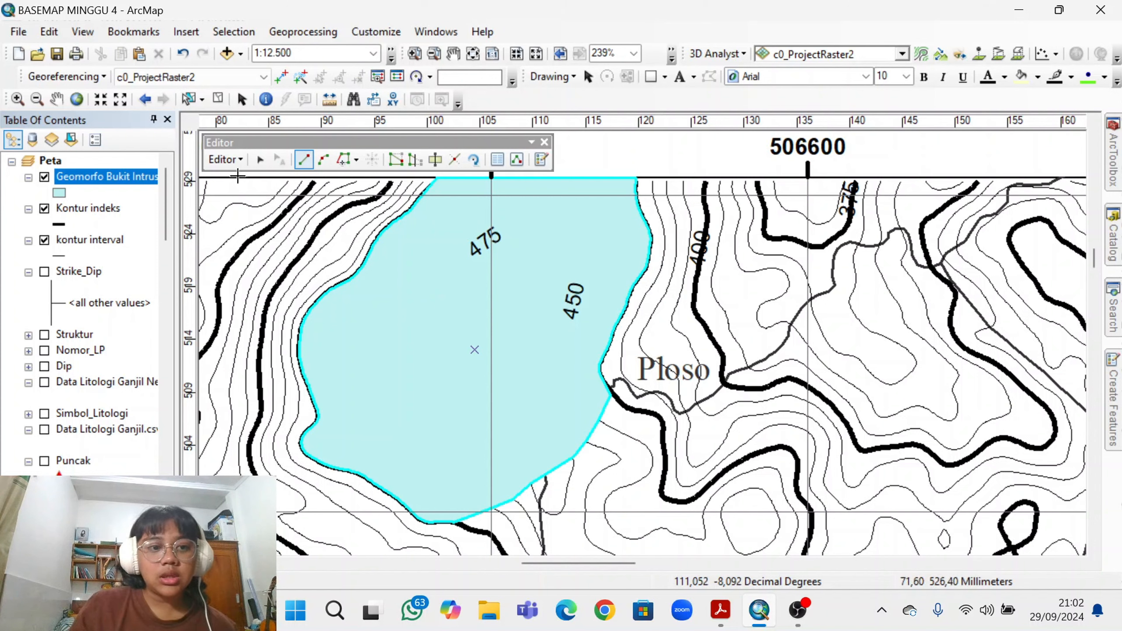
{"action": "left_click", "coordinate": [240, 162]}
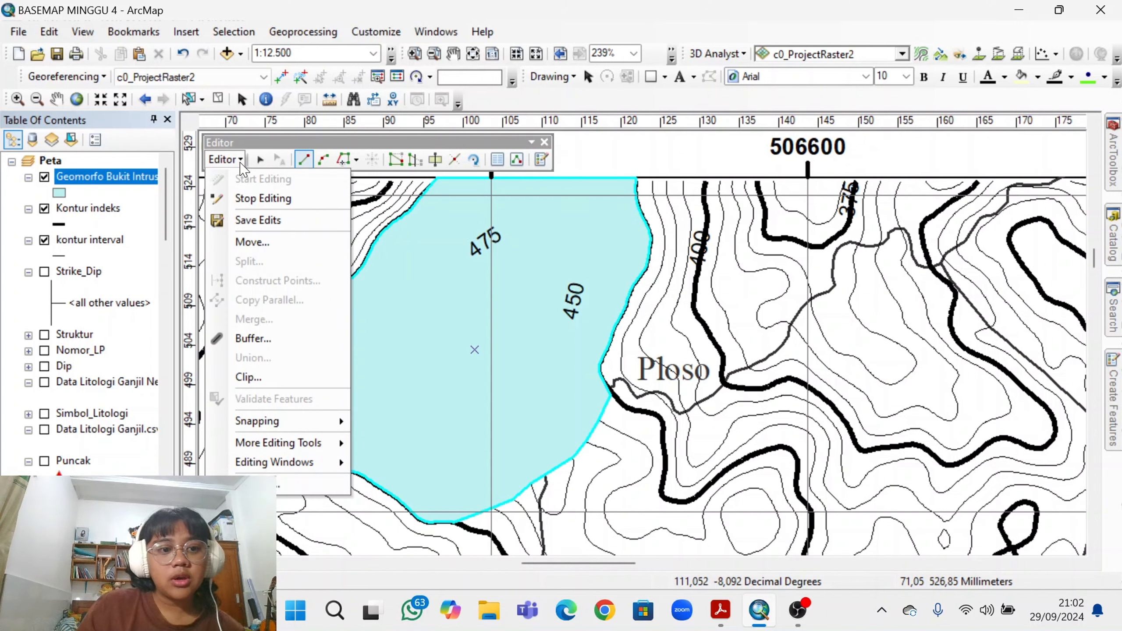
{"action": "left_click", "coordinate": [255, 221]}
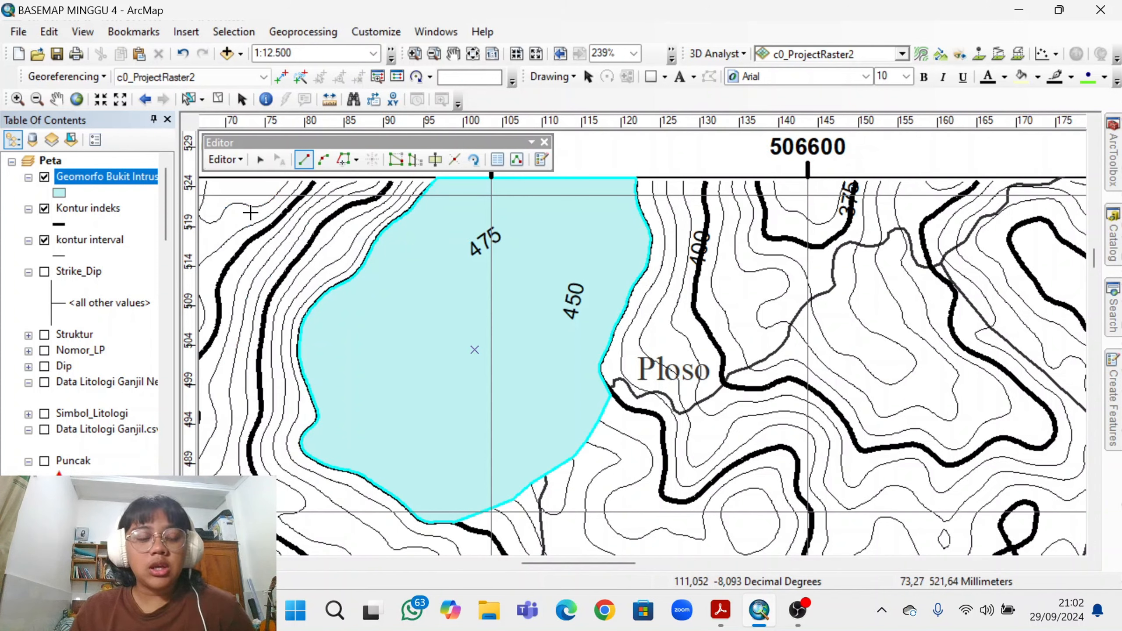
{"action": "left_click", "coordinate": [239, 160]}
{"action": "left_click", "coordinate": [262, 194]}
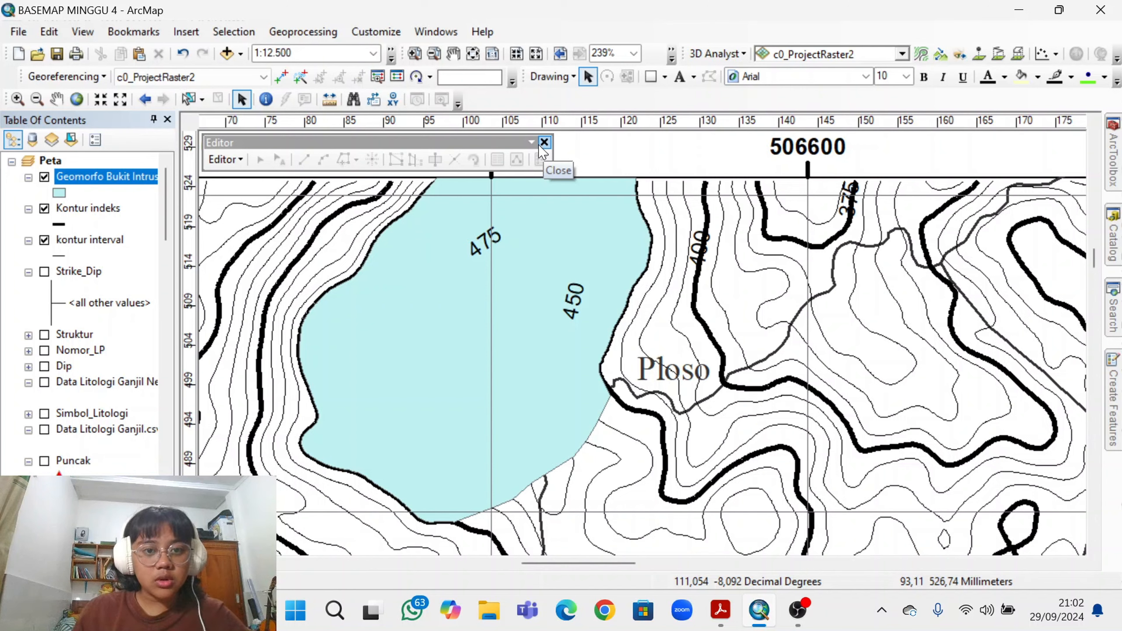
{"action": "left_click", "coordinate": [543, 143]}
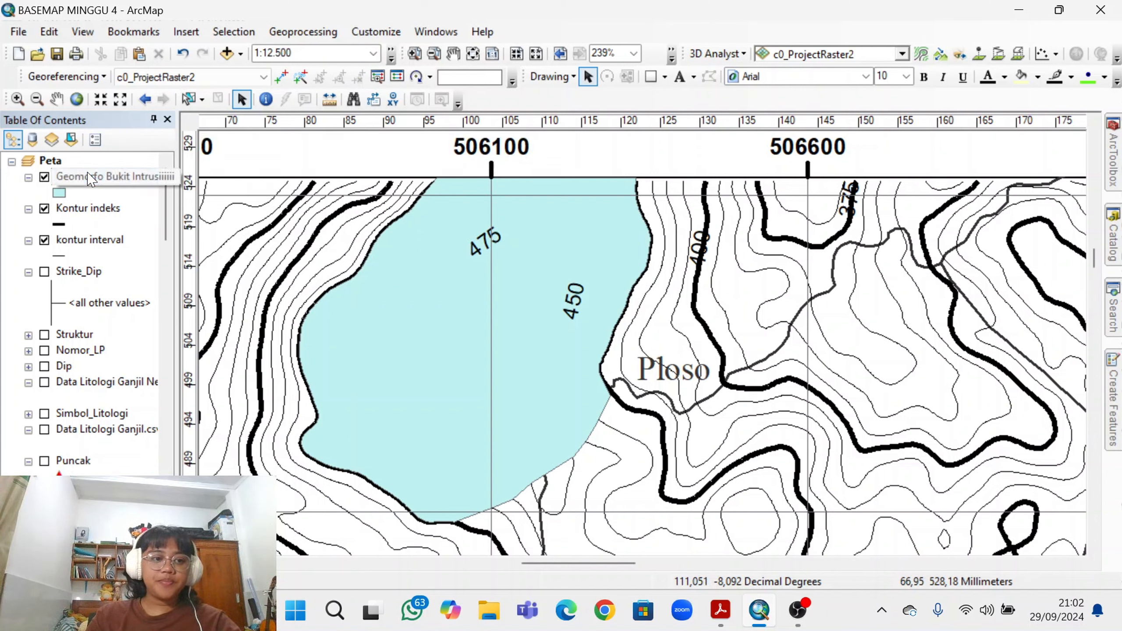
Move the Geomorfo Bukit Intrusiiiiii layer below kontur interval in the layer order.
{"action": "left_click_drag", "start_coordinate": [91, 179], "coordinate": [90, 253]}
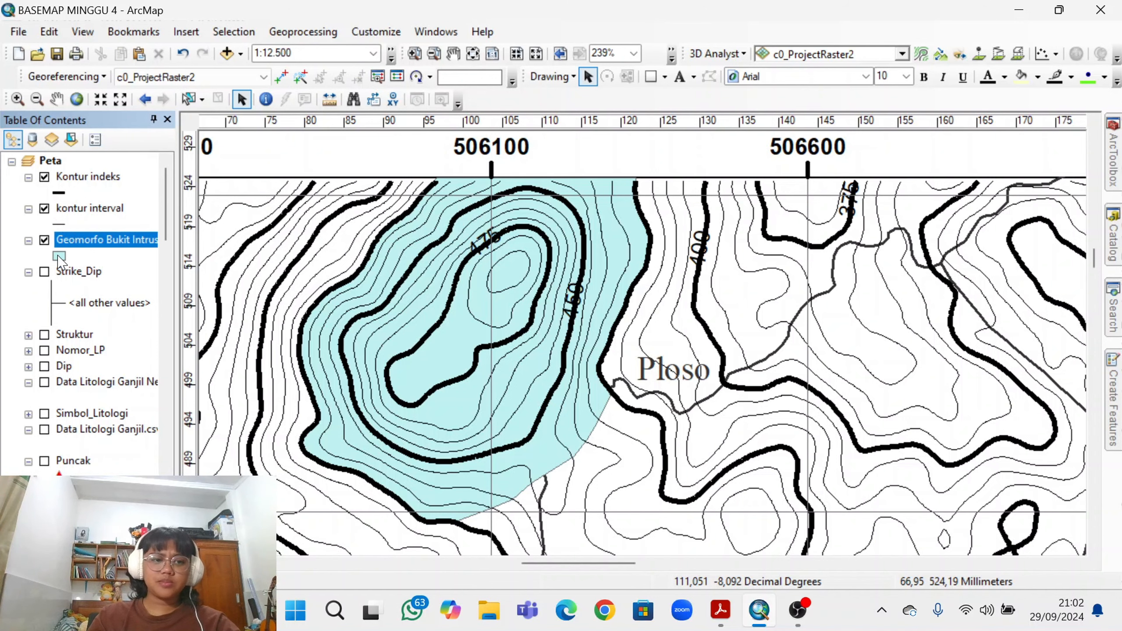
Set the fill color of the Geomorfo Bukit Intrusiiiiii polygon layer to bright red.
{"action": "left_click", "coordinate": [60, 257]}
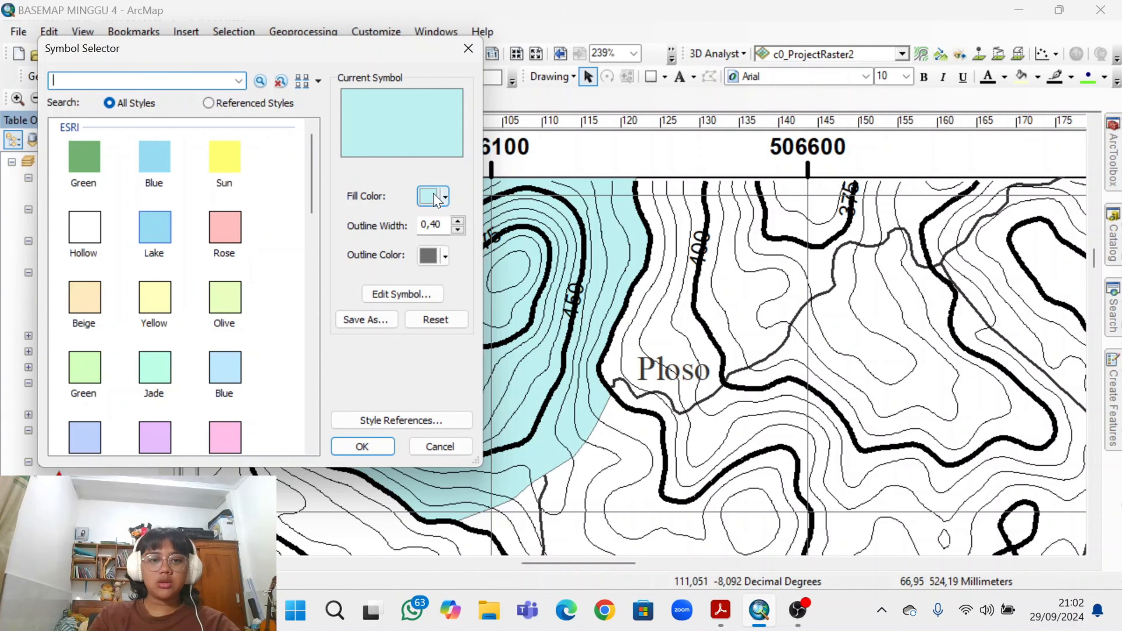
{"action": "left_click", "coordinate": [468, 47]}
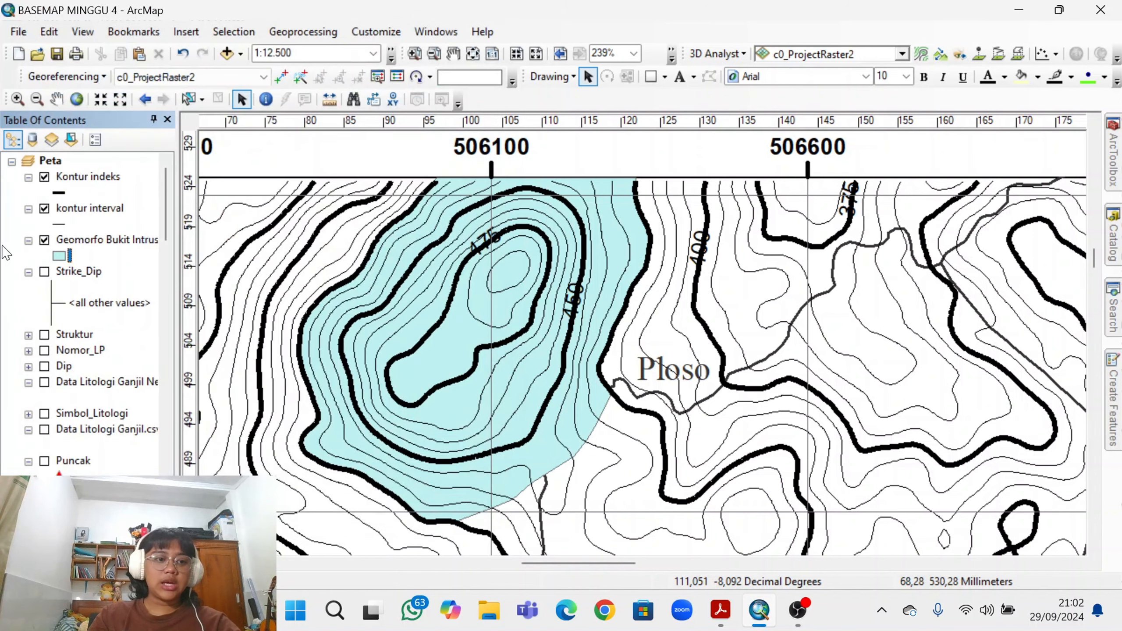
{"action": "left_click", "coordinate": [59, 257]}
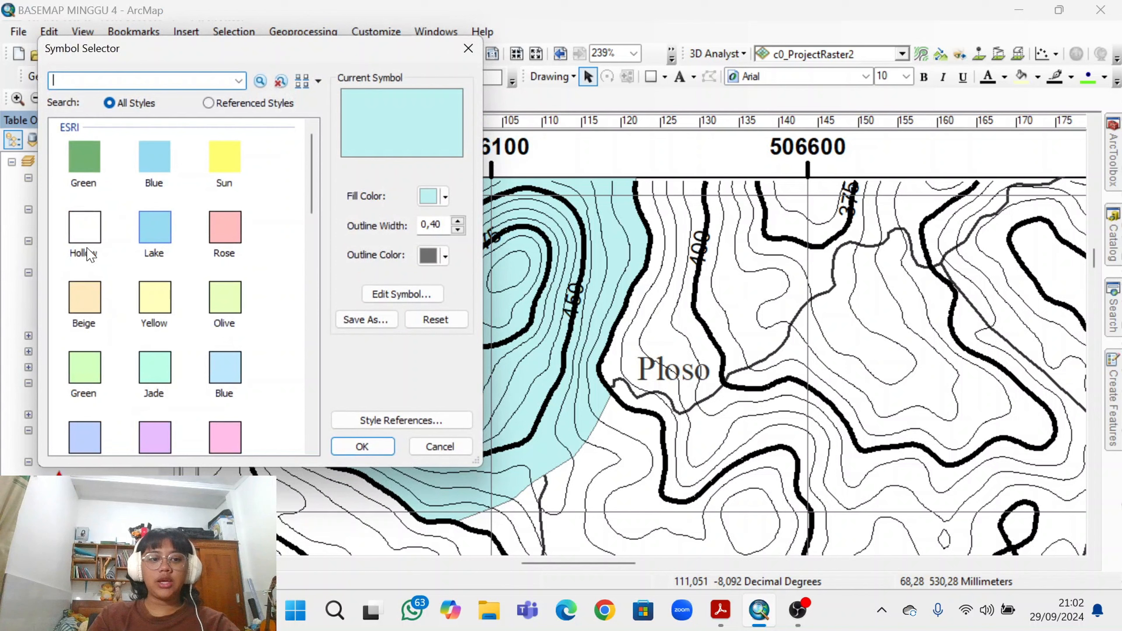
{"action": "left_click", "coordinate": [445, 197]}
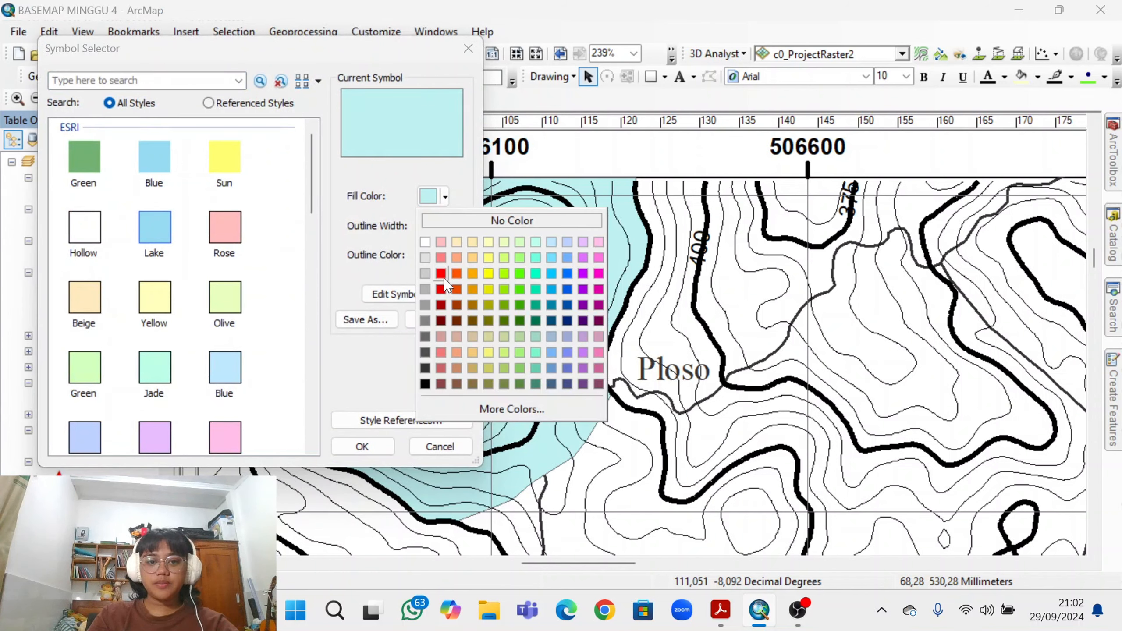
{"action": "left_click", "coordinate": [442, 274]}
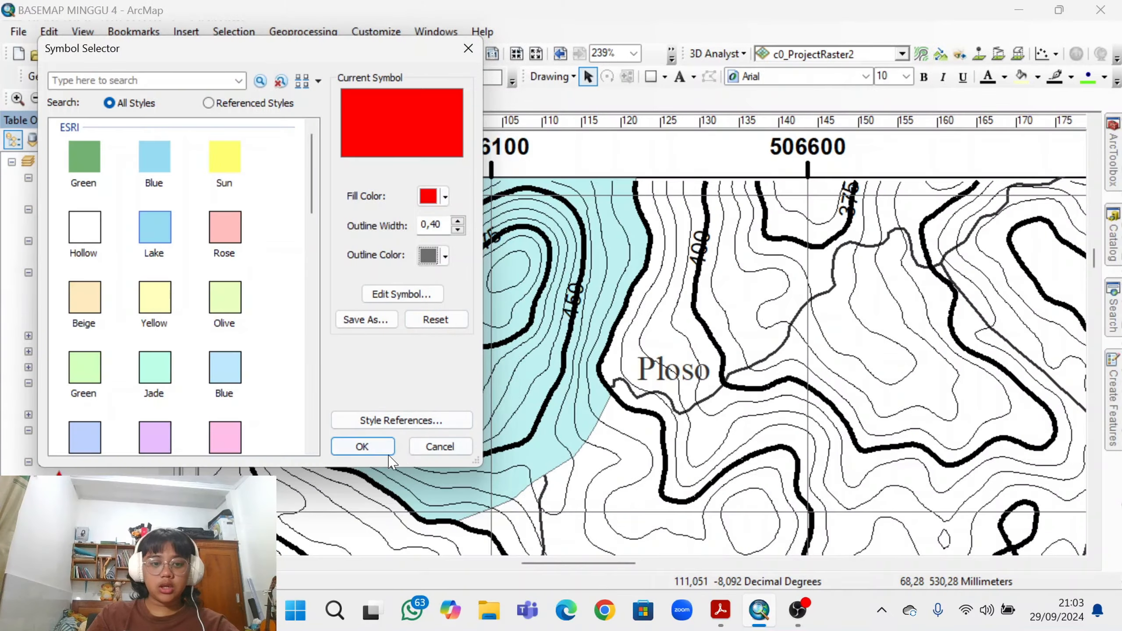
{"action": "left_click", "coordinate": [385, 449]}
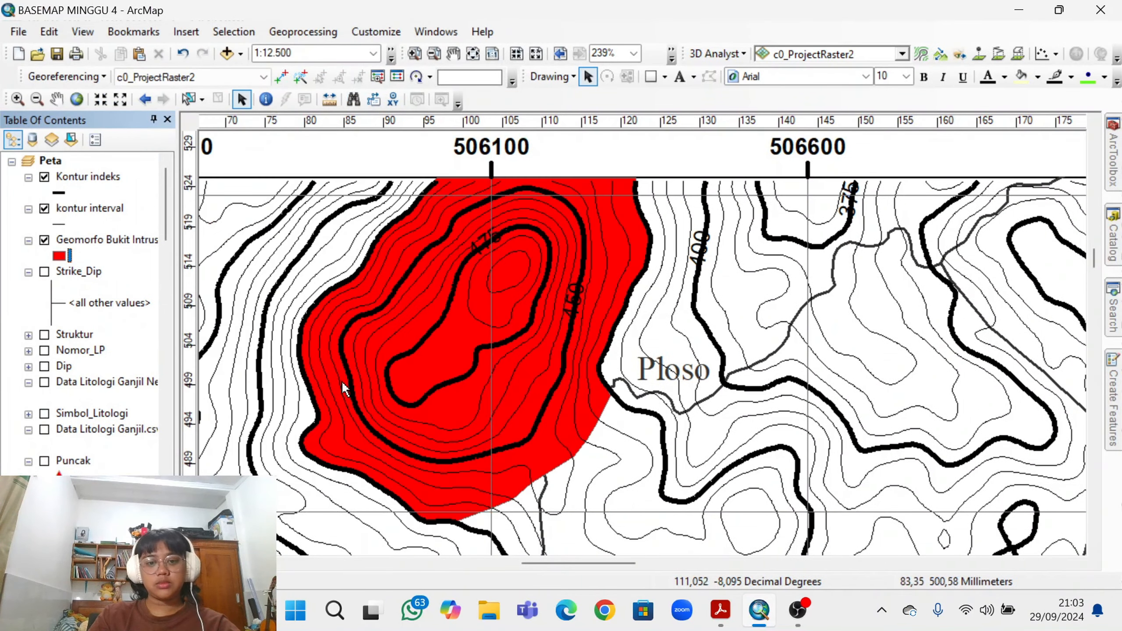
Review the whole geomorphological map layout, including the intrusive hill, valley and structural landform units and the river.
{"action": "scroll", "coordinate": [547, 386], "scroll_direction": "down", "scroll_amount": 5}
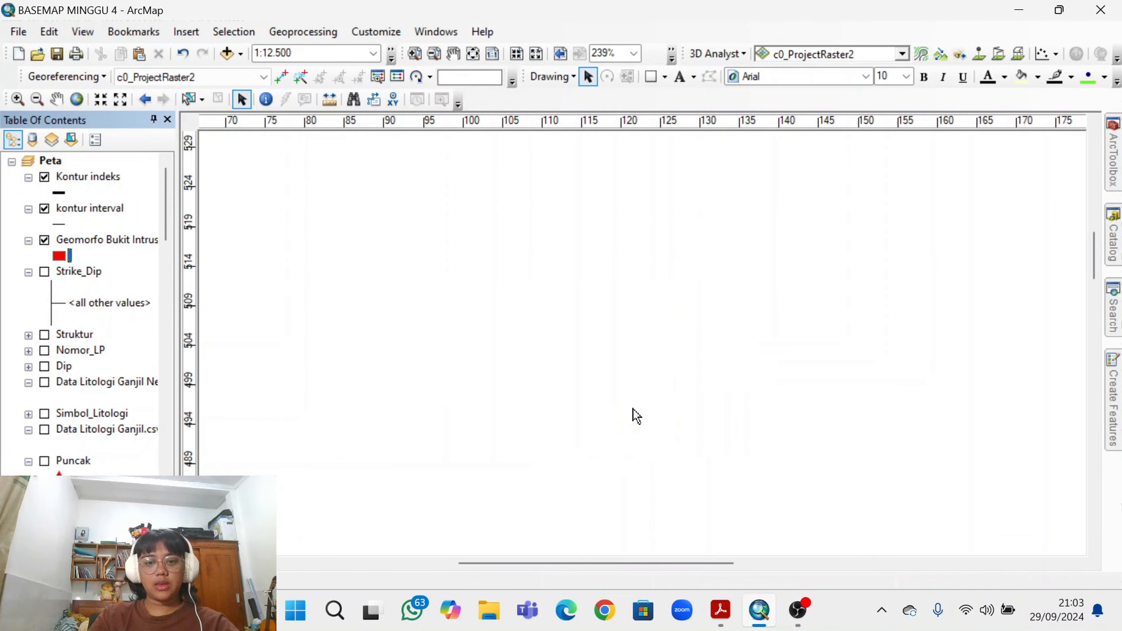
{"action": "scroll", "coordinate": [583, 285], "scroll_direction": "down", "scroll_amount": 4}
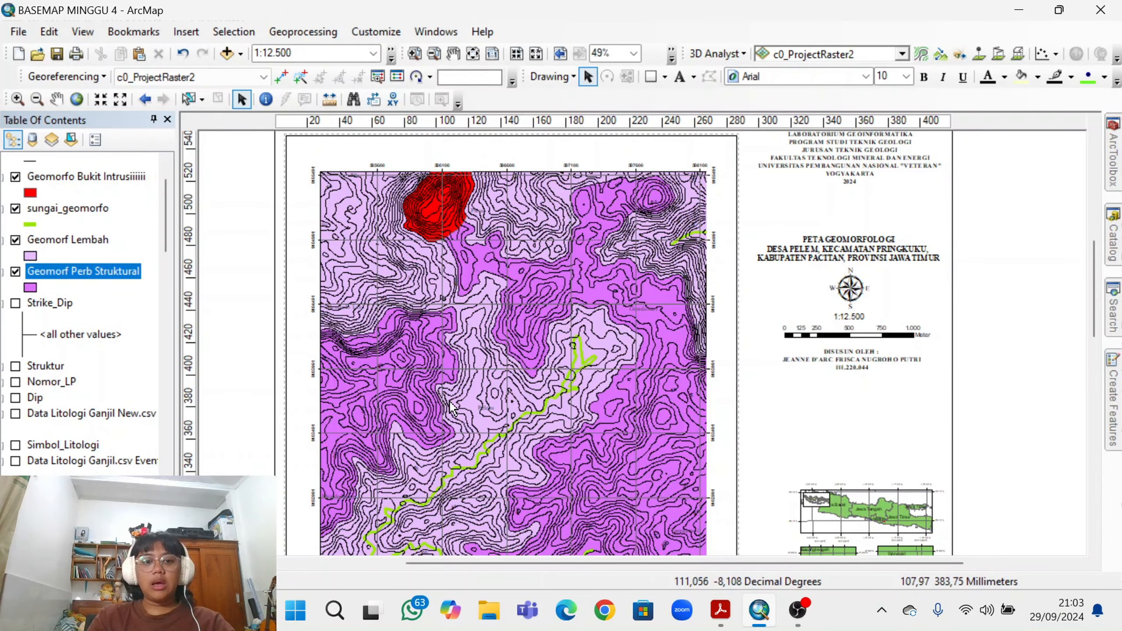
{"action": "scroll", "coordinate": [486, 412], "scroll_direction": "down", "scroll_amount": 1}
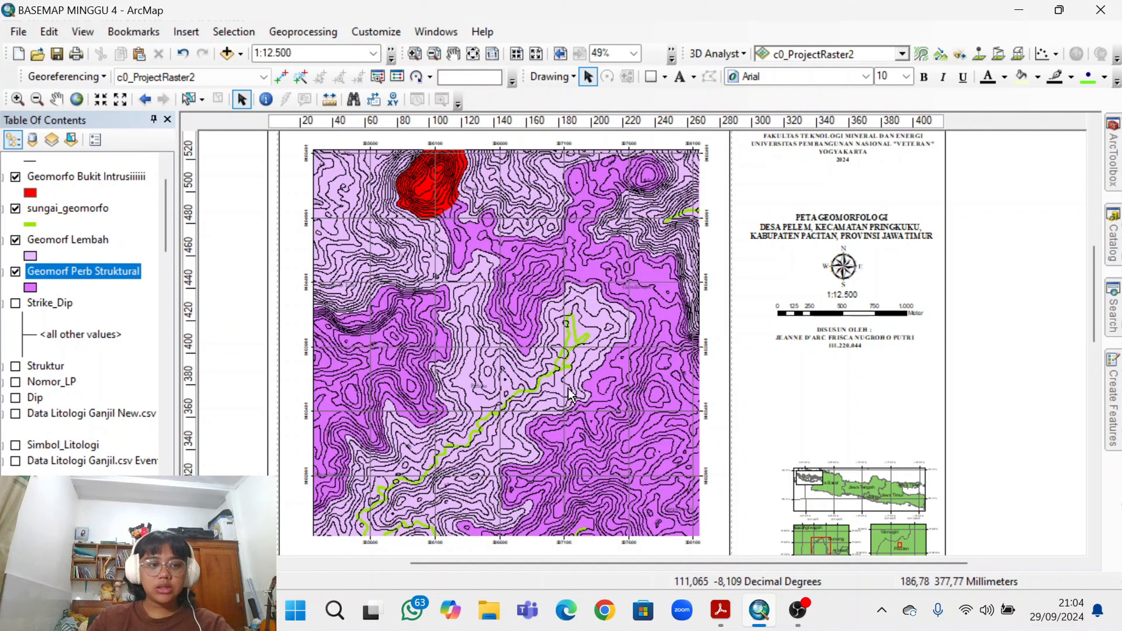
{"action": "left_click_drag", "start_coordinate": [570, 394], "coordinate": [584, 415]}
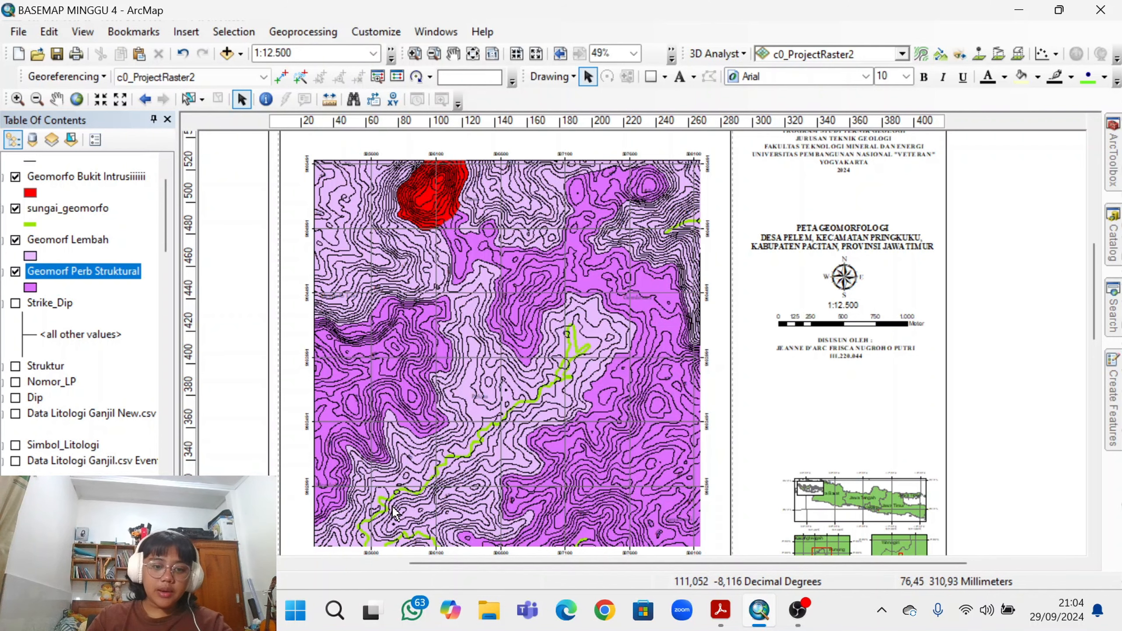
{"action": "scroll", "coordinate": [411, 495], "scroll_direction": "down", "scroll_amount": 2}
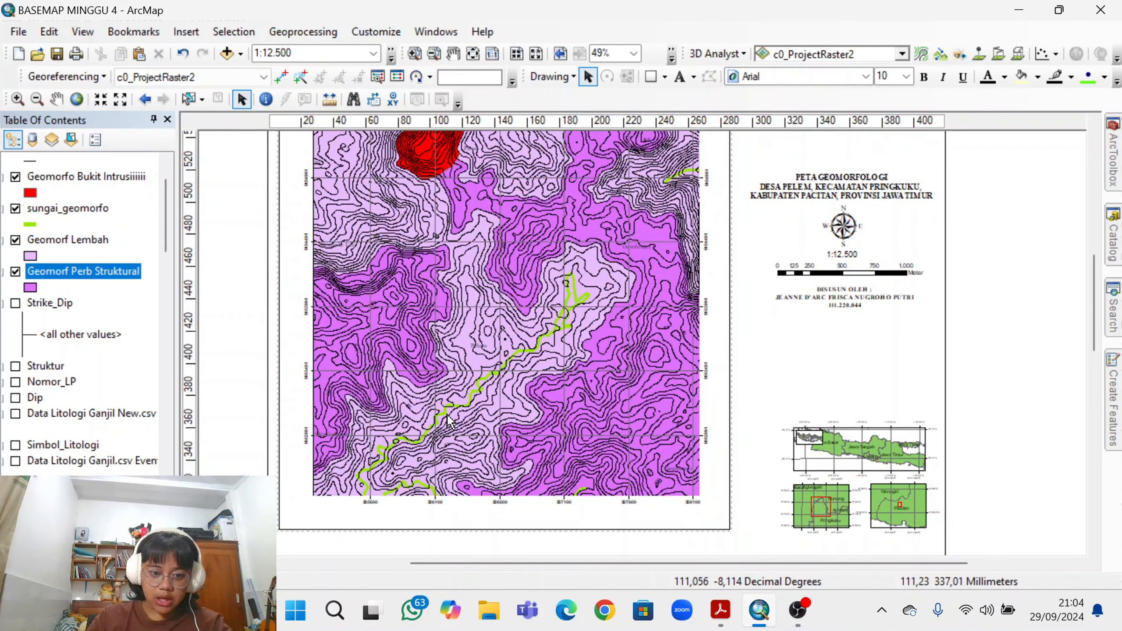
{"action": "scroll", "coordinate": [422, 347], "scroll_direction": "down", "scroll_amount": 2}
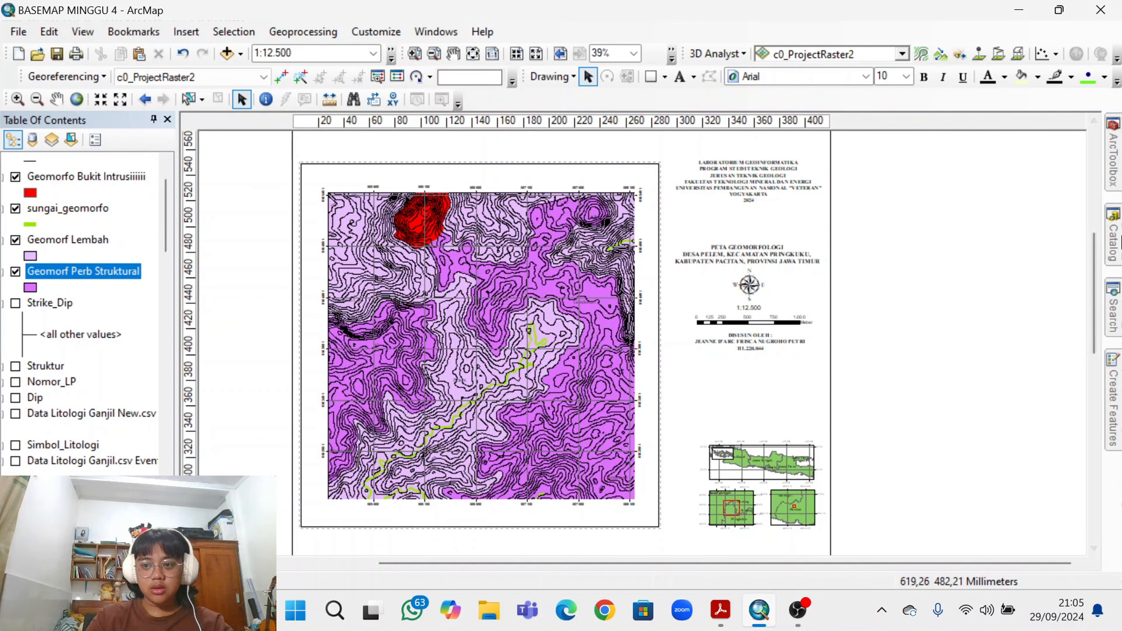
Start a new shapefile in the PERTEMUAN 4 folder of the catalog.
{"action": "left_click", "coordinate": [1115, 241]}
{"action": "scroll", "coordinate": [999, 314], "scroll_direction": "down", "scroll_amount": 5}
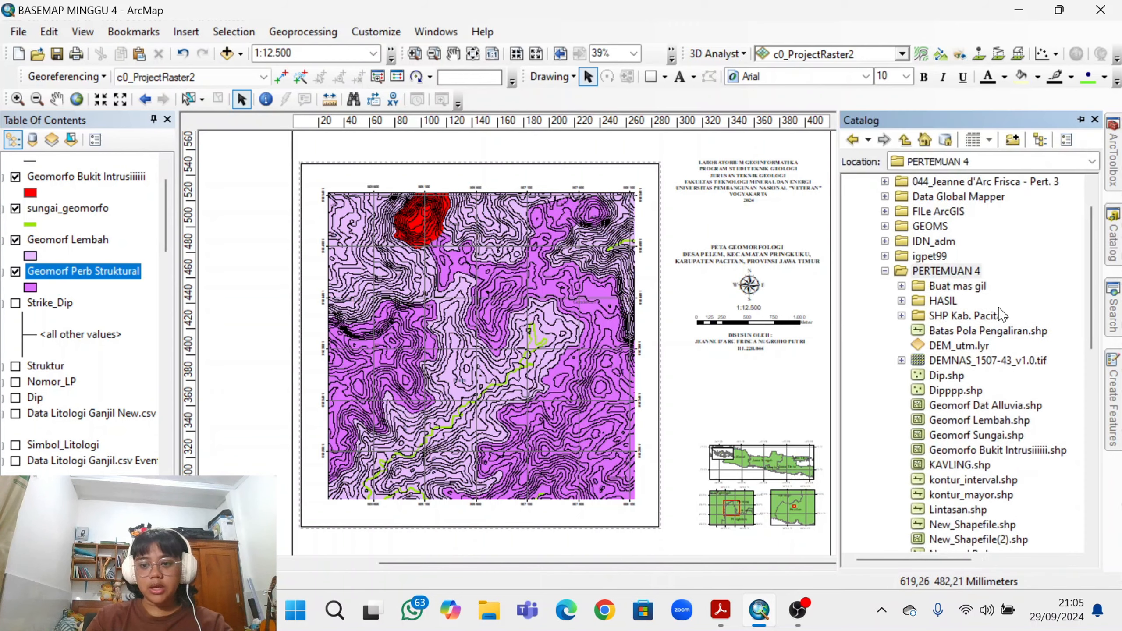
{"action": "scroll", "coordinate": [999, 314], "scroll_direction": "down", "scroll_amount": 10}
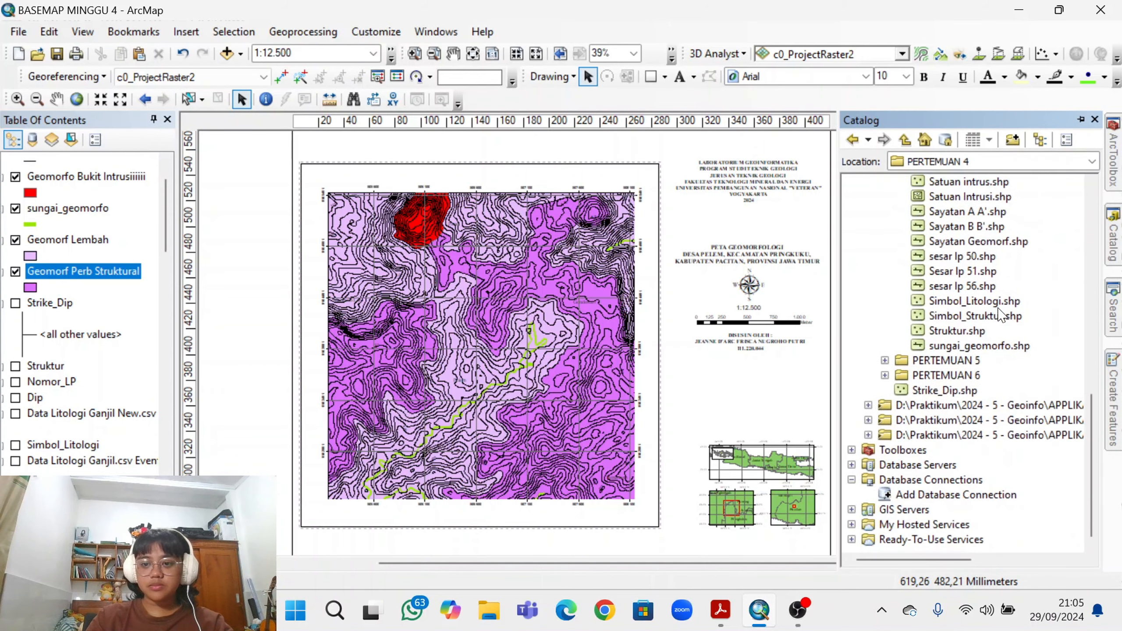
{"action": "scroll", "coordinate": [1000, 314], "scroll_direction": "up", "scroll_amount": 9}
{"action": "scroll", "coordinate": [999, 310], "scroll_direction": "up", "scroll_amount": 2}
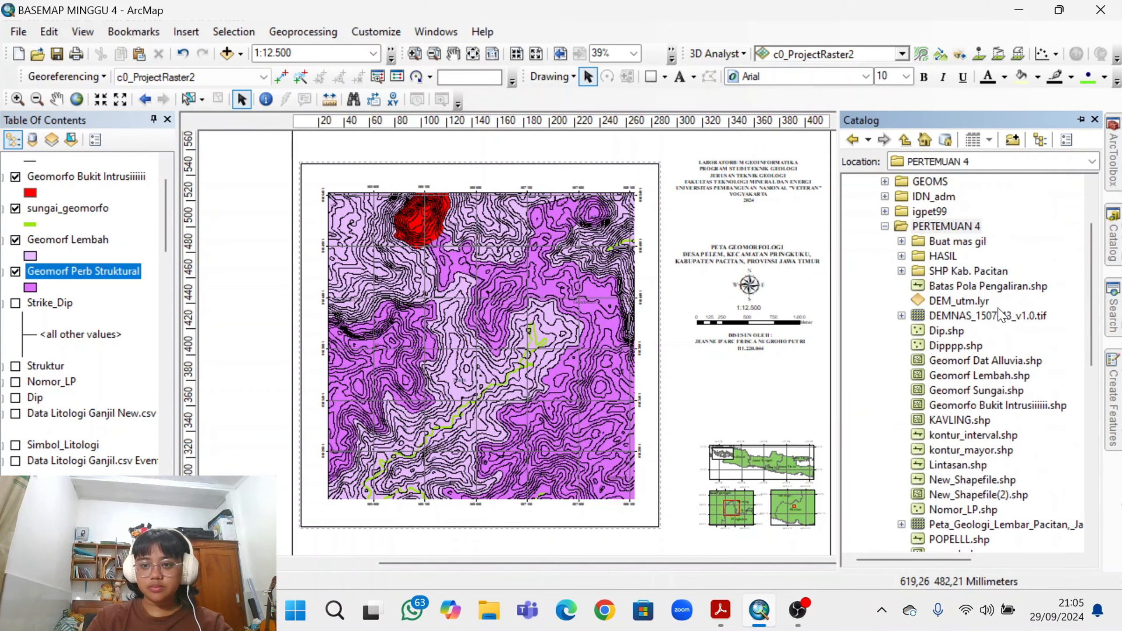
{"action": "right_click", "coordinate": [956, 225]}
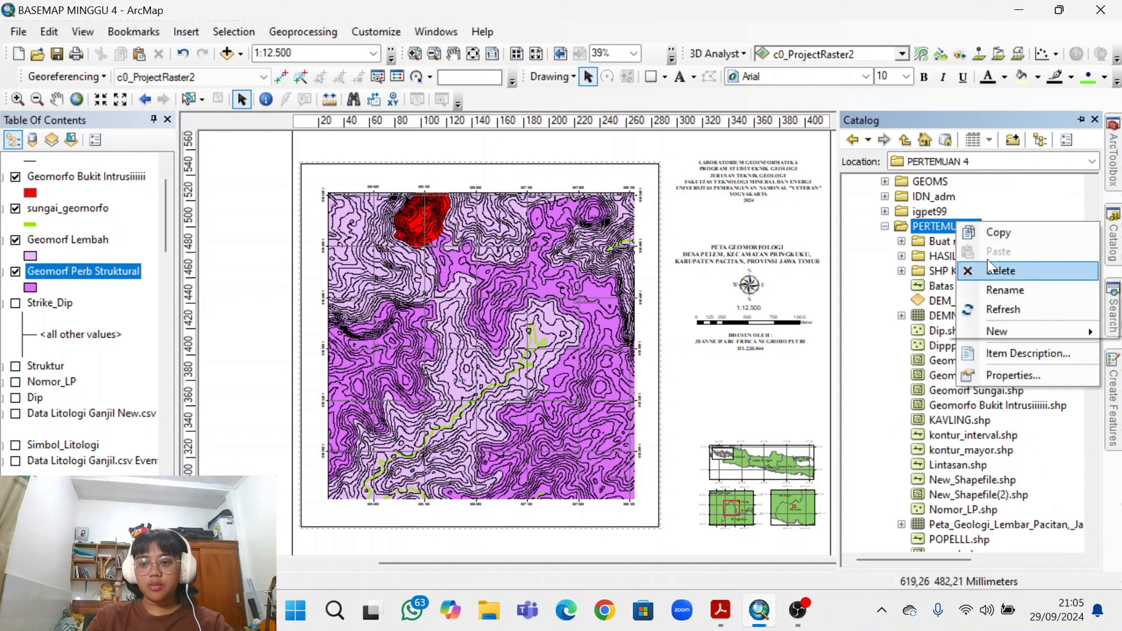
{"action": "mouse_move", "coordinate": [997, 331]}
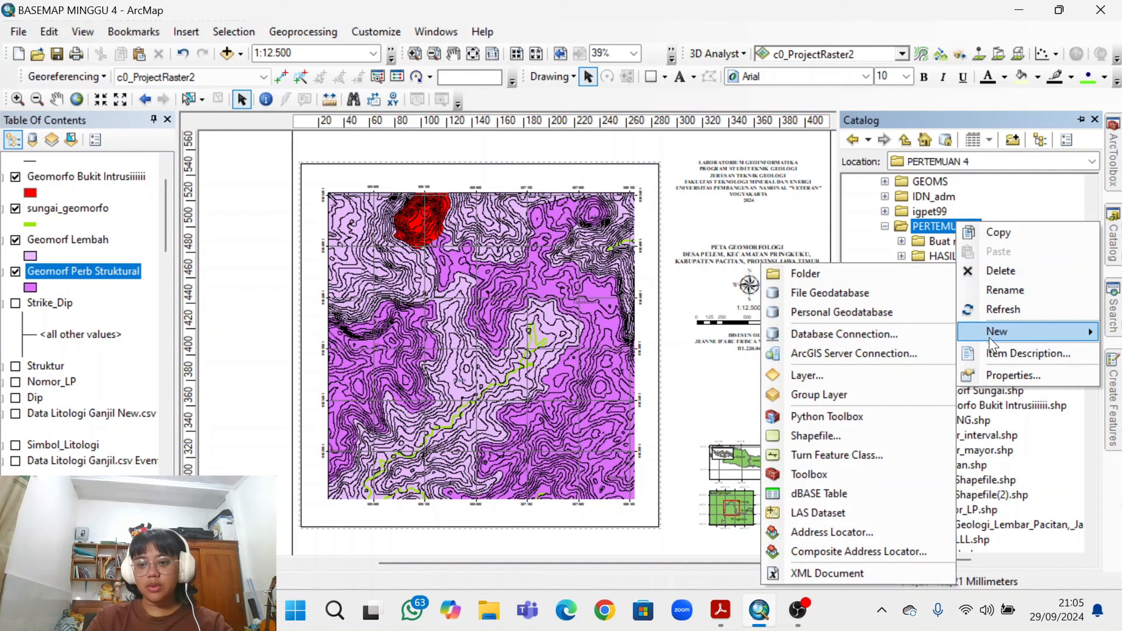
{"action": "left_click", "coordinate": [866, 435]}
{"action": "left_click_drag", "start_coordinate": [610, 132], "coordinate": [945, 135]}
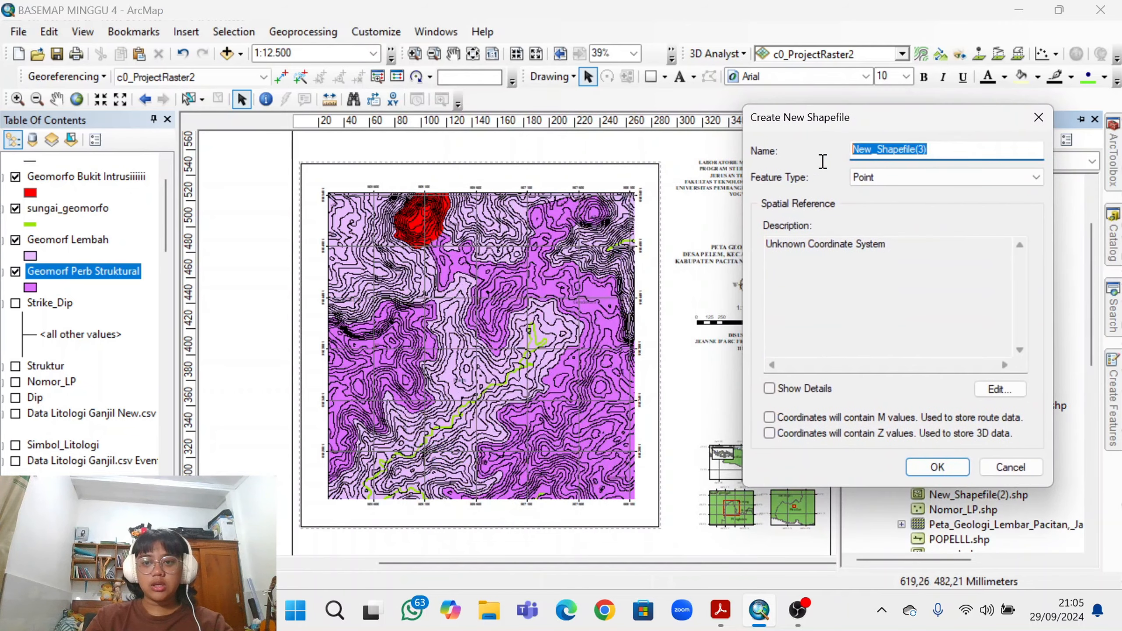
Name the new shapefile Sayatan Geomorfo1 and set its feature type to Polyline.
{"action": "key", "text": "BackSpace"}
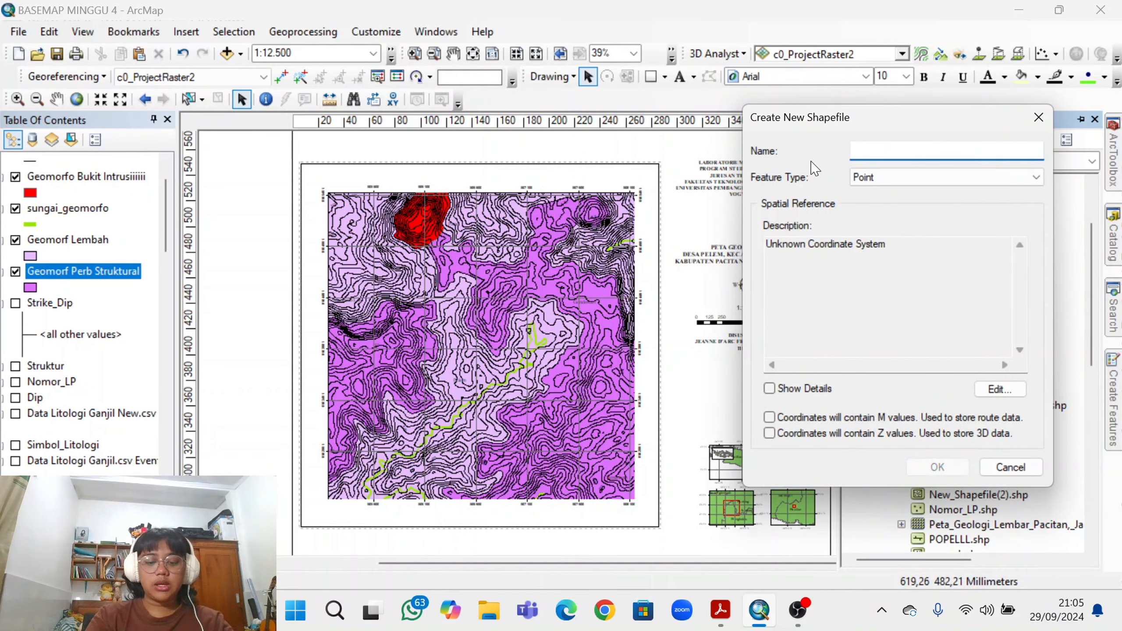
{"action": "type", "text": "Sayatan "}
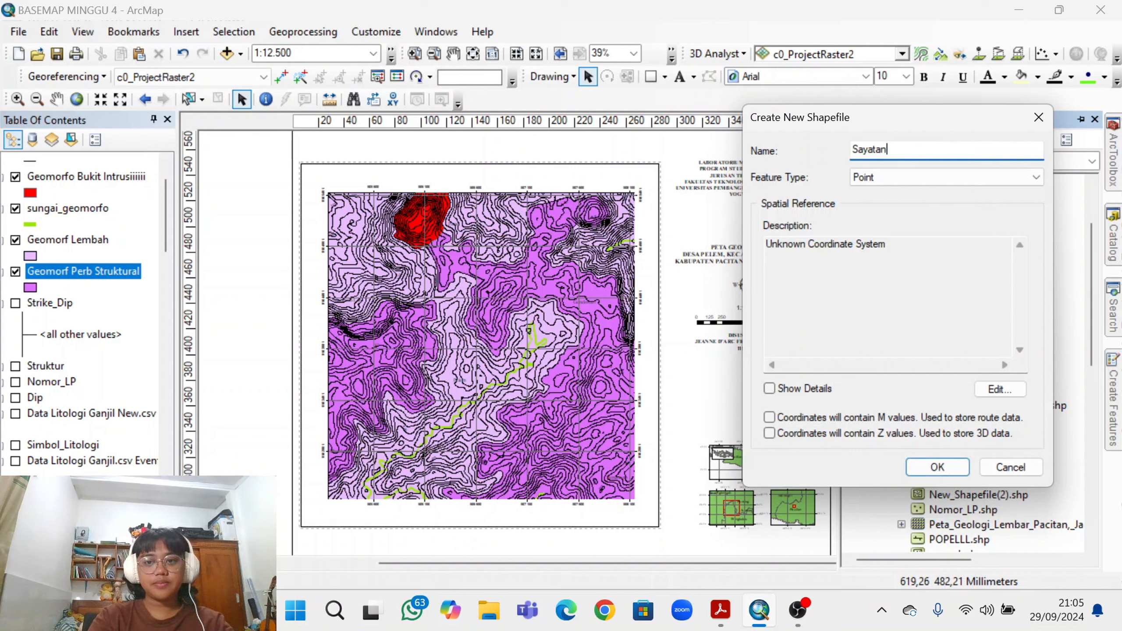
{"action": "type", "text": "Geomo"}
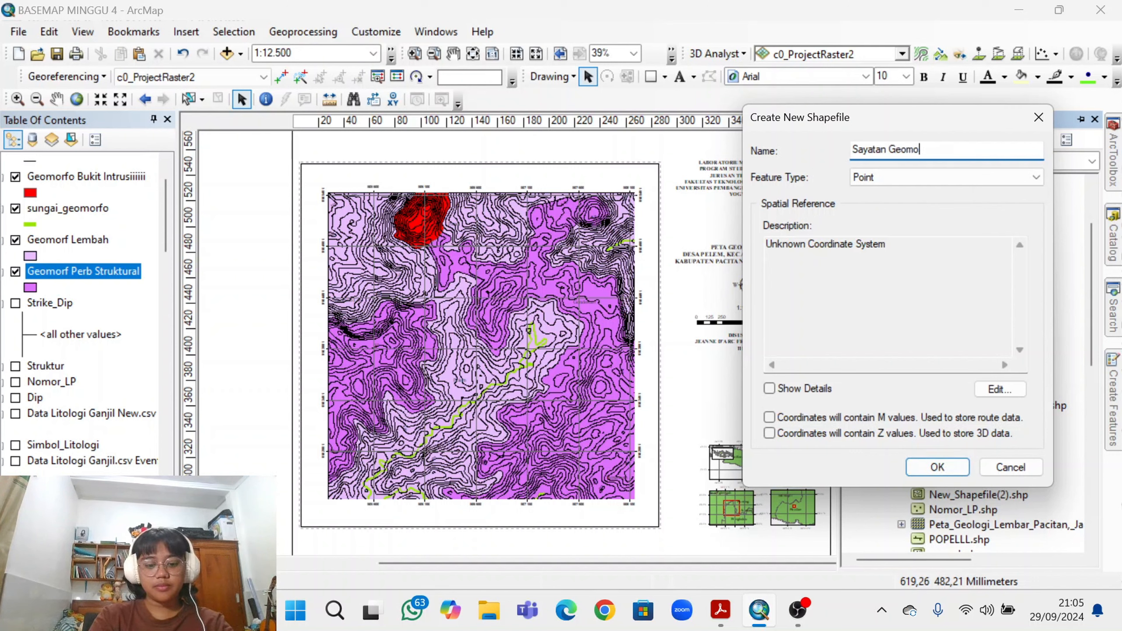
{"action": "type", "text": "rfo"}
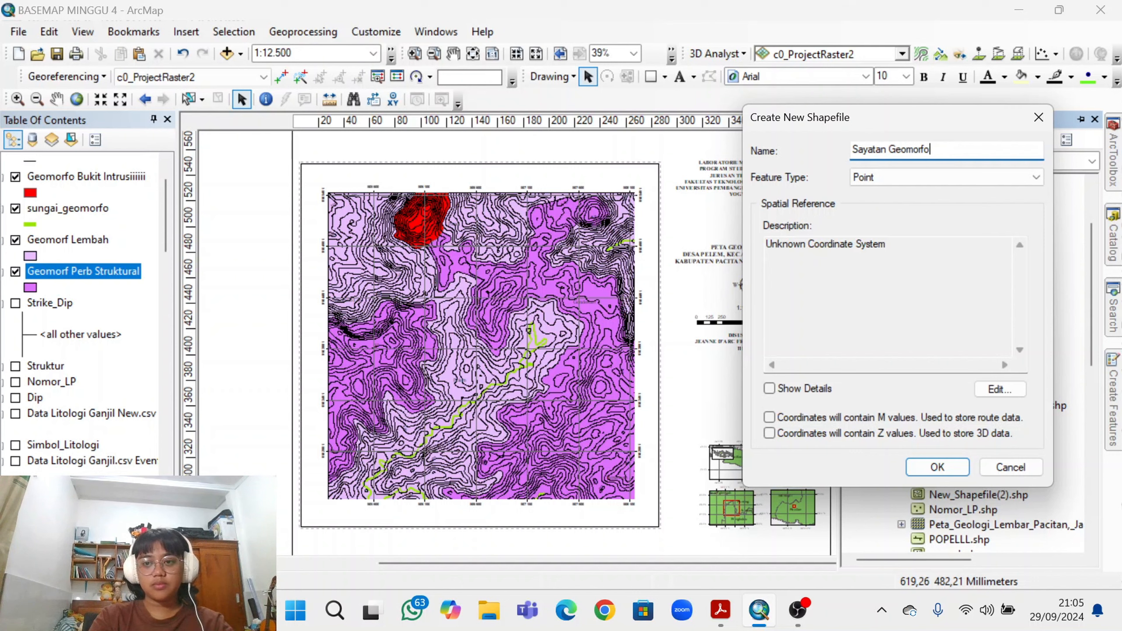
{"action": "type", "text": "o1"}
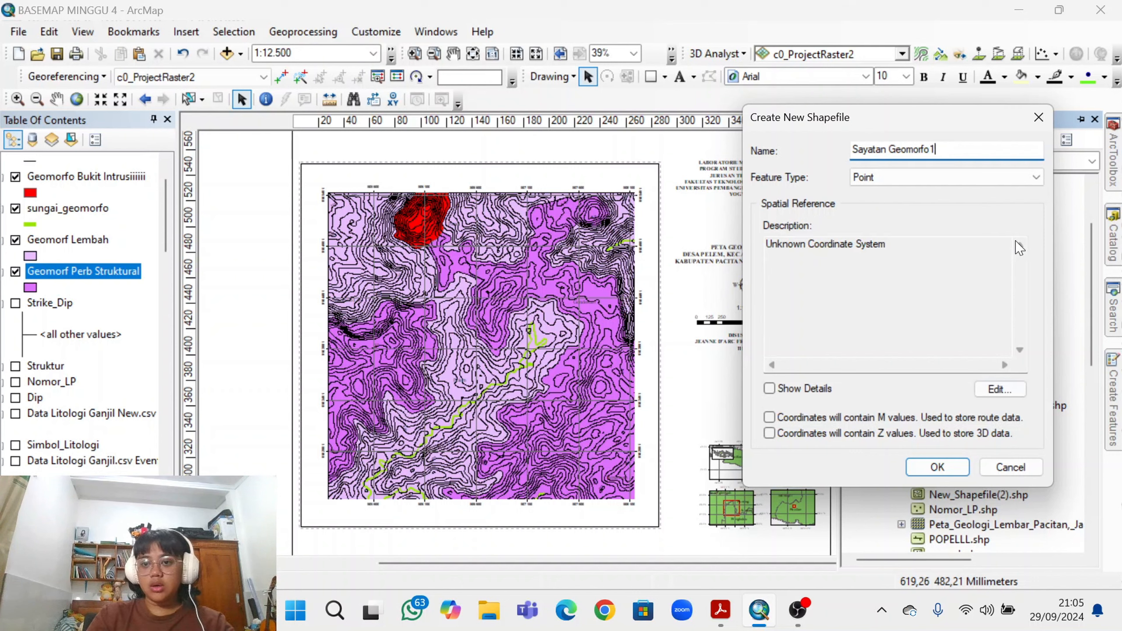
{"action": "left_click", "coordinate": [975, 186]}
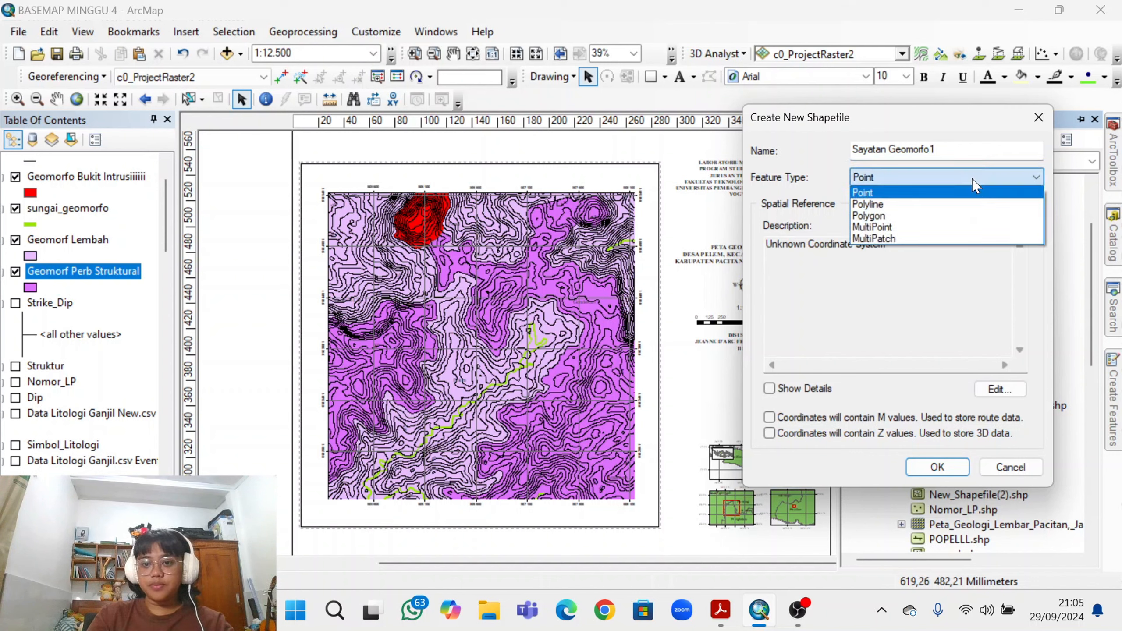
{"action": "left_click", "coordinate": [941, 206]}
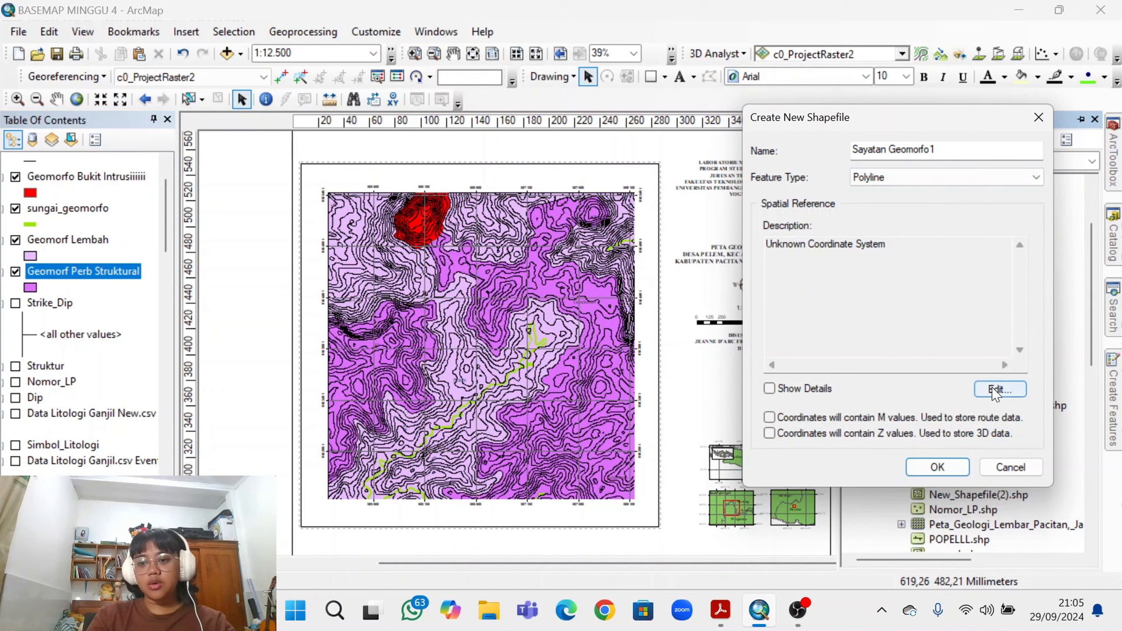
Assign the WGS 1984 UTM Zone 49S coordinate system to the shapefile and create it.
{"action": "left_click", "coordinate": [998, 389]}
{"action": "left_click", "coordinate": [481, 168]}
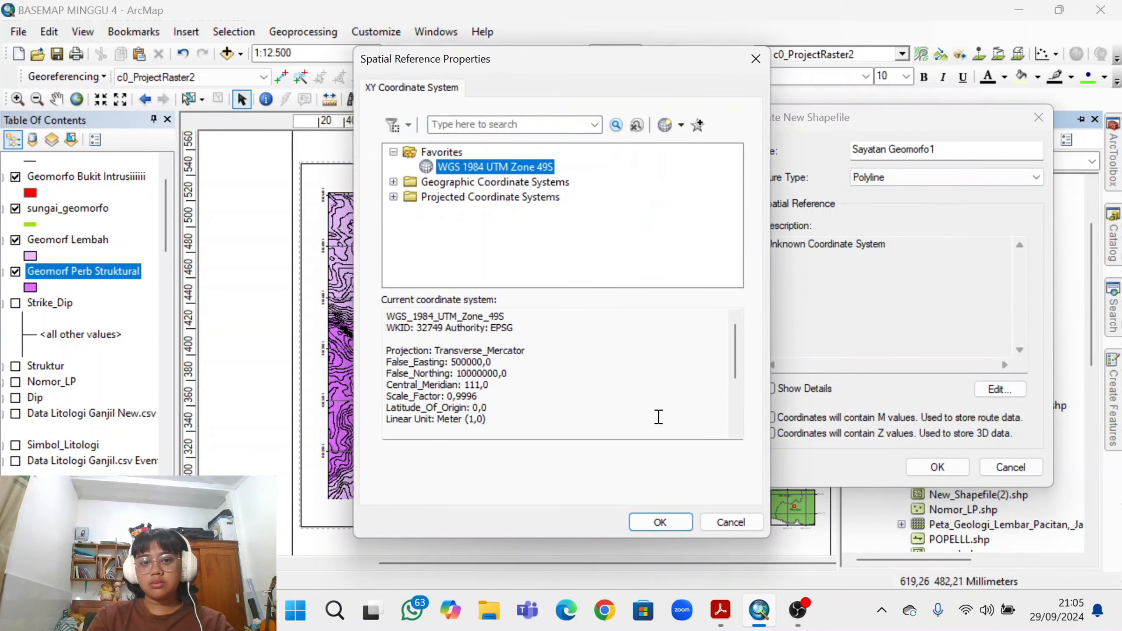
{"action": "left_click", "coordinate": [660, 522]}
{"action": "left_click", "coordinate": [936, 467]}
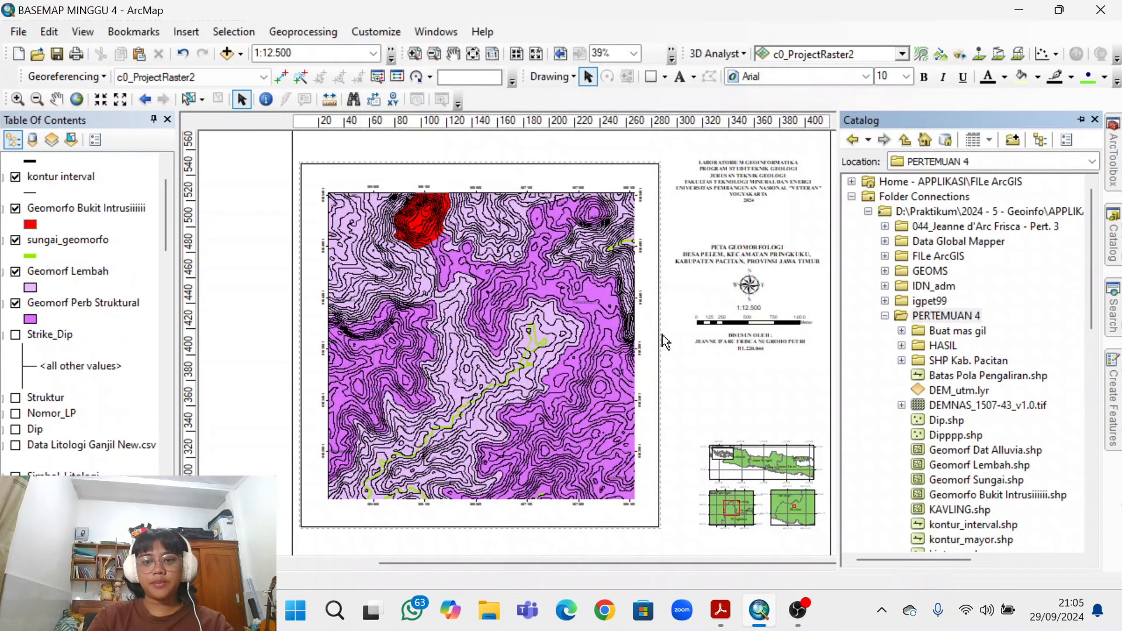
Start editing Sayatan Geomorfo1 and draw a straight section line from the northern map frame, west of the red hill, southeast to the eastern frame.
{"action": "scroll", "coordinate": [548, 230], "scroll_direction": "up", "scroll_amount": 3}
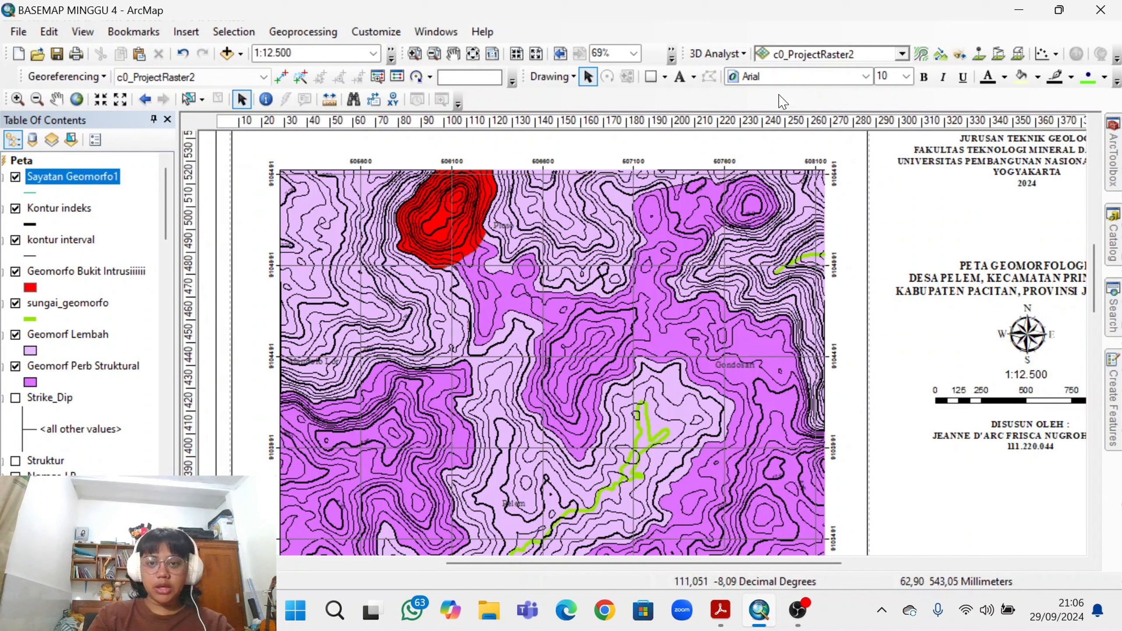
{"action": "right_click", "coordinate": [87, 180]}
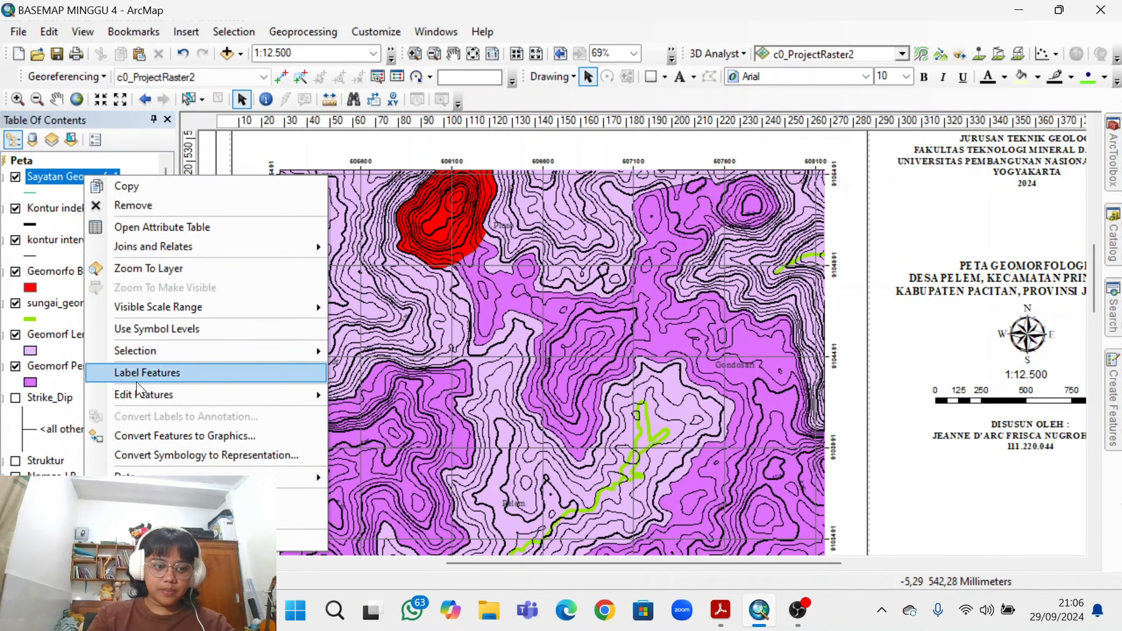
{"action": "mouse_move", "coordinate": [144, 400]}
{"action": "left_click", "coordinate": [426, 388]}
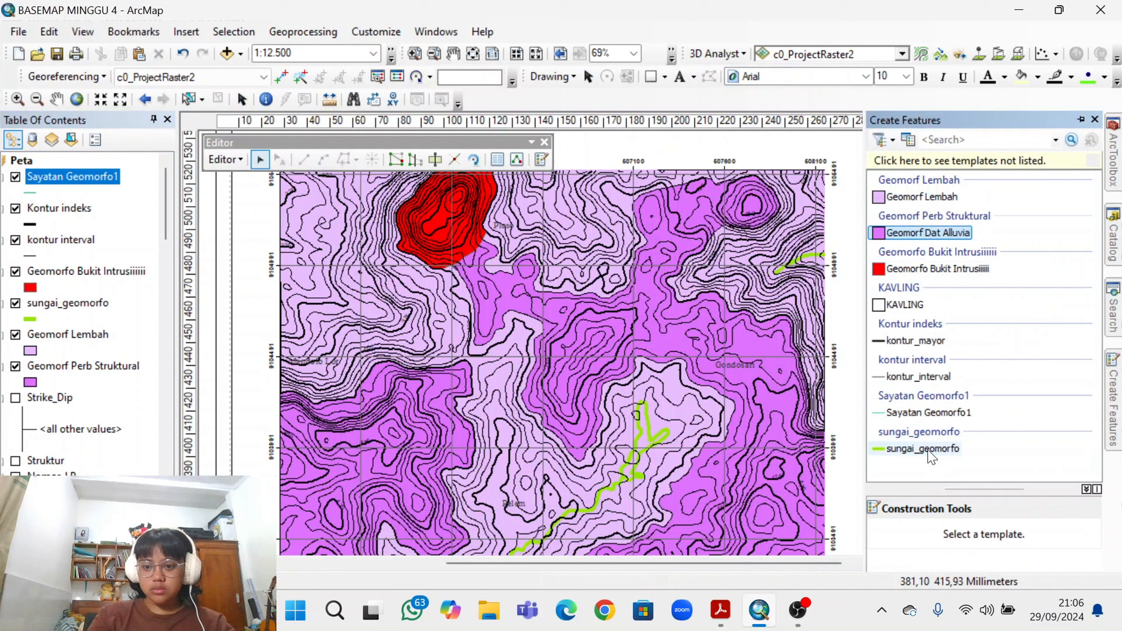
{"action": "left_click", "coordinate": [922, 448]}
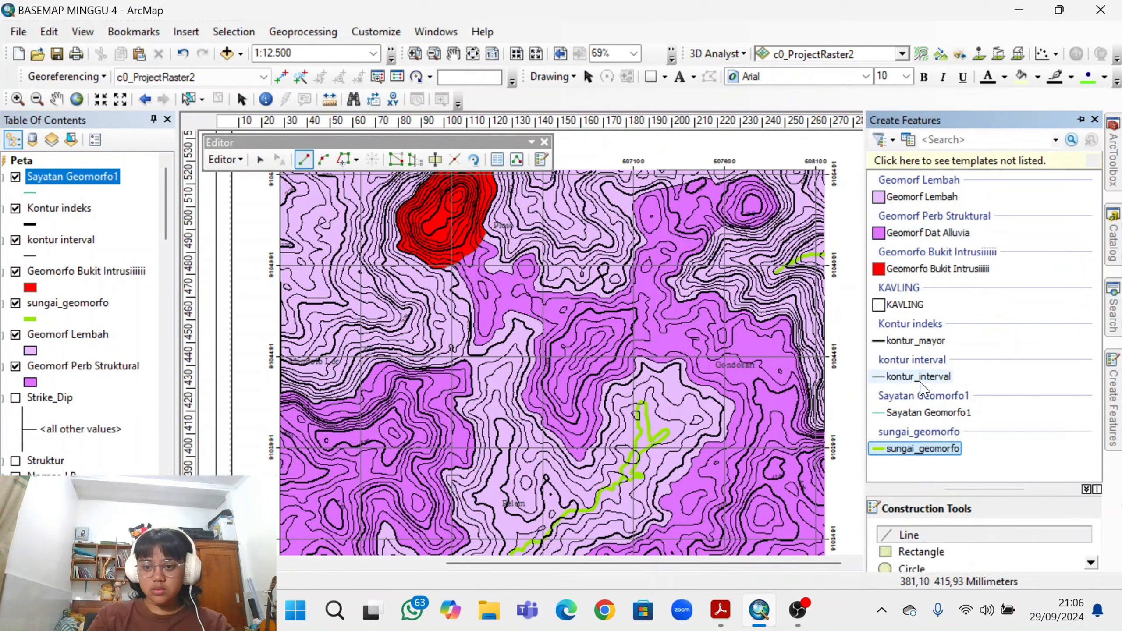
{"action": "left_click", "coordinate": [917, 412]}
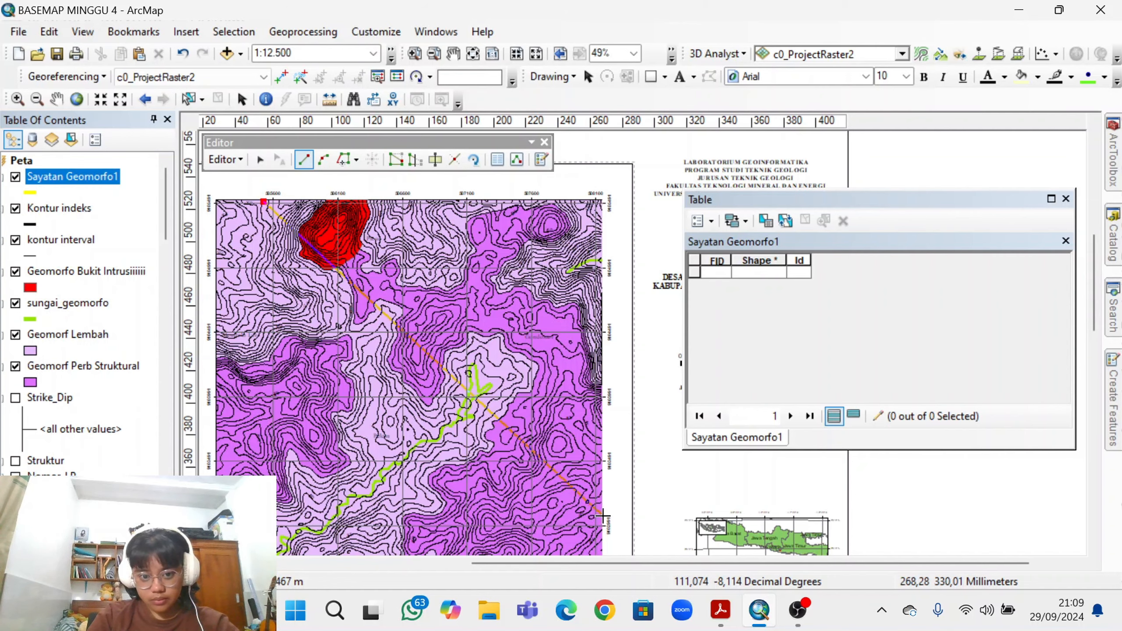
{"action": "double_click", "coordinate": [602, 516]}
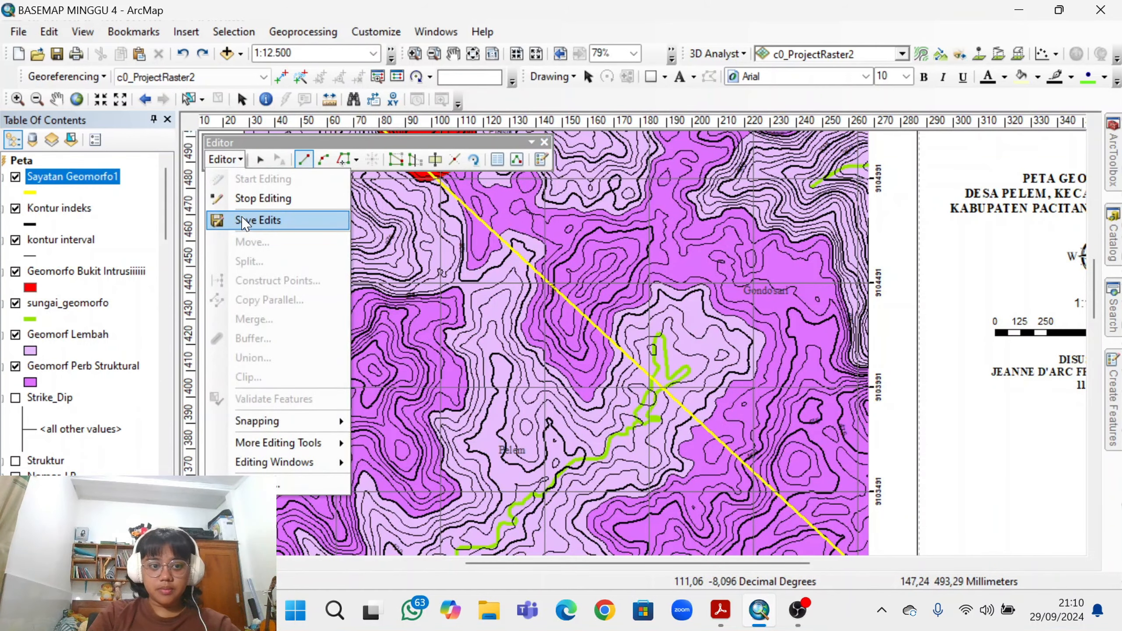
Save the edits to Sayatan Geomorfo1 and stop editing the shapefile.
{"action": "left_click", "coordinate": [245, 221]}
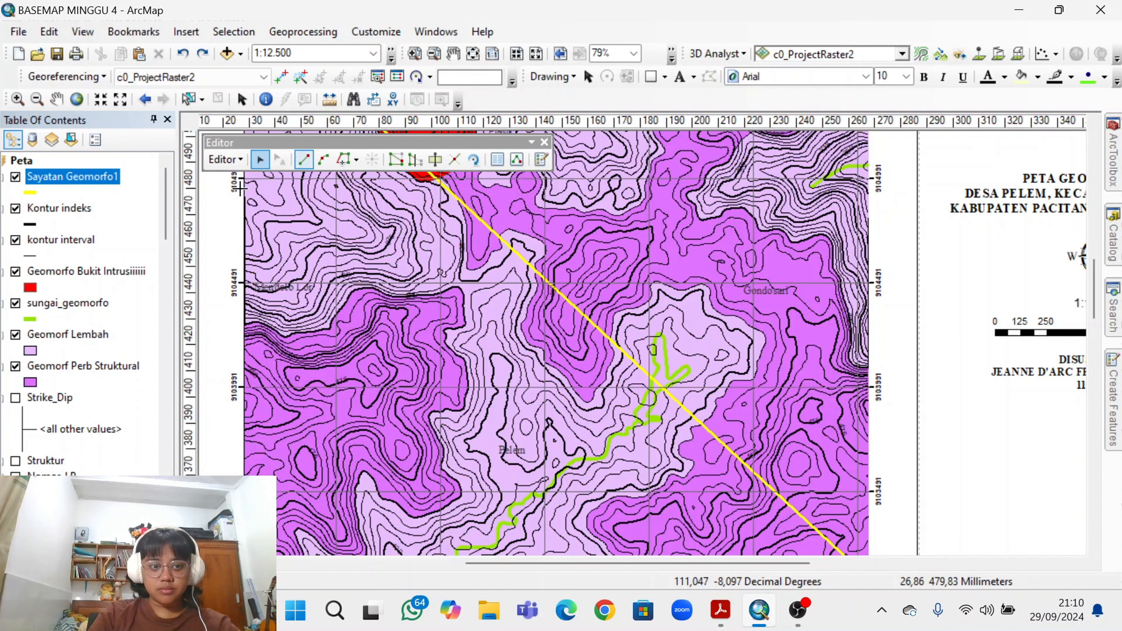
{"action": "left_click", "coordinate": [225, 159]}
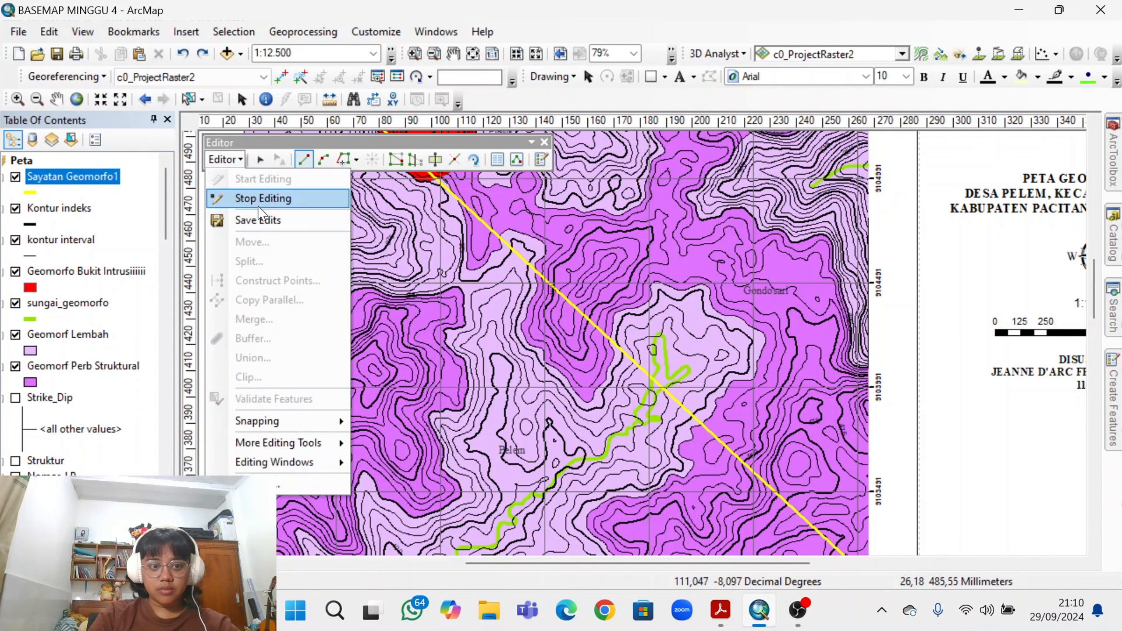
{"action": "left_click", "coordinate": [260, 220]}
{"action": "scroll", "coordinate": [574, 301], "scroll_direction": "down", "scroll_amount": 3}
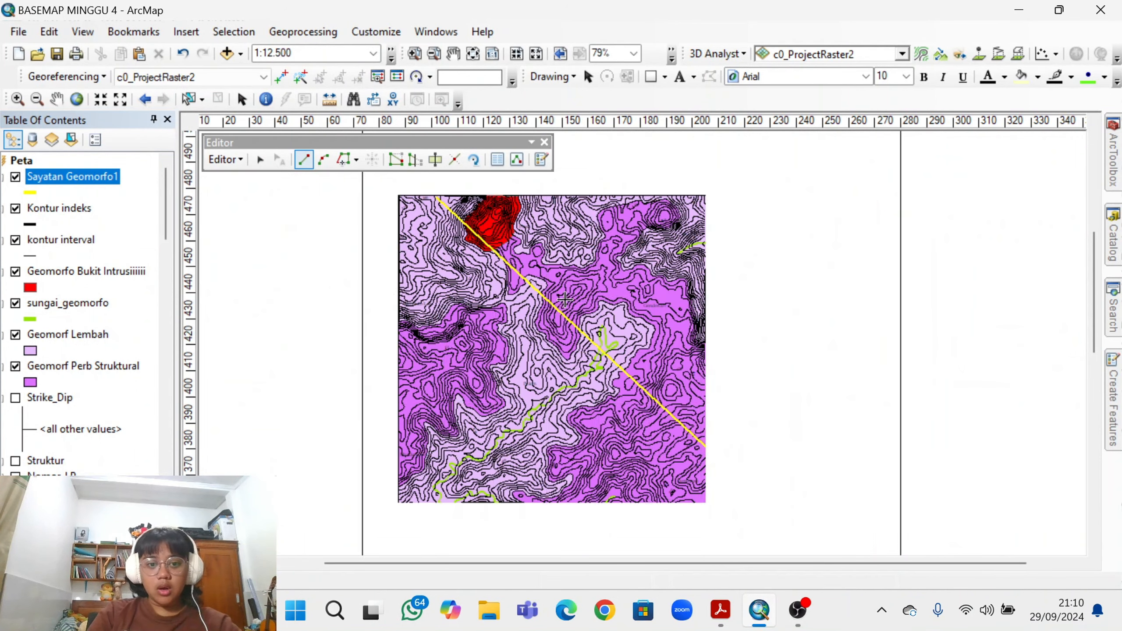
{"action": "scroll", "coordinate": [564, 300], "scroll_direction": "down", "scroll_amount": 3}
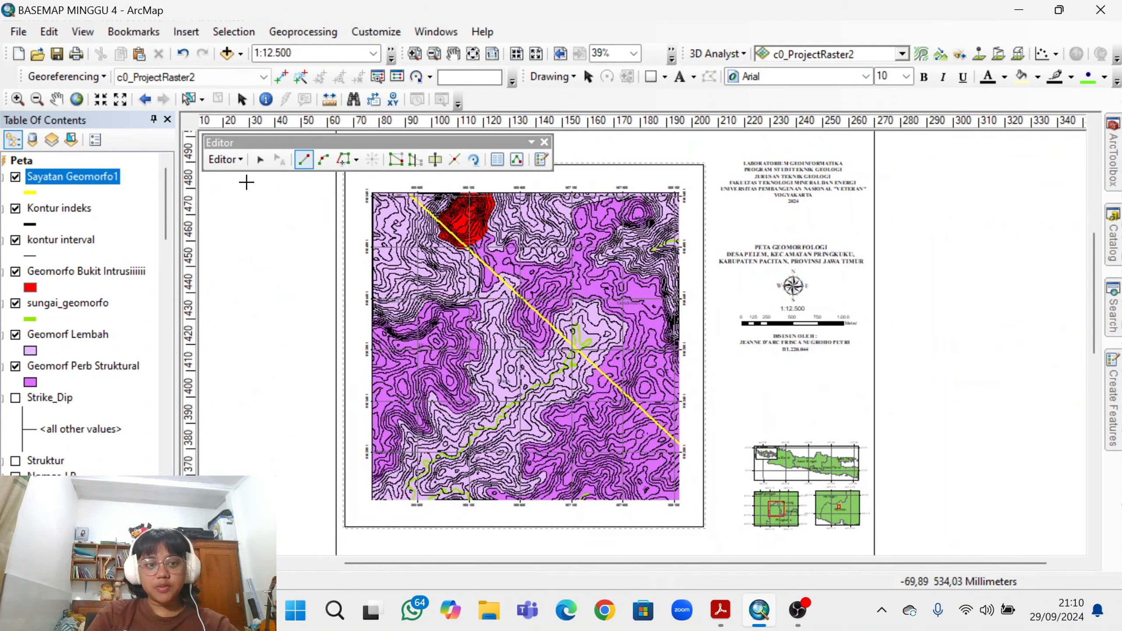
{"action": "left_click", "coordinate": [225, 159]}
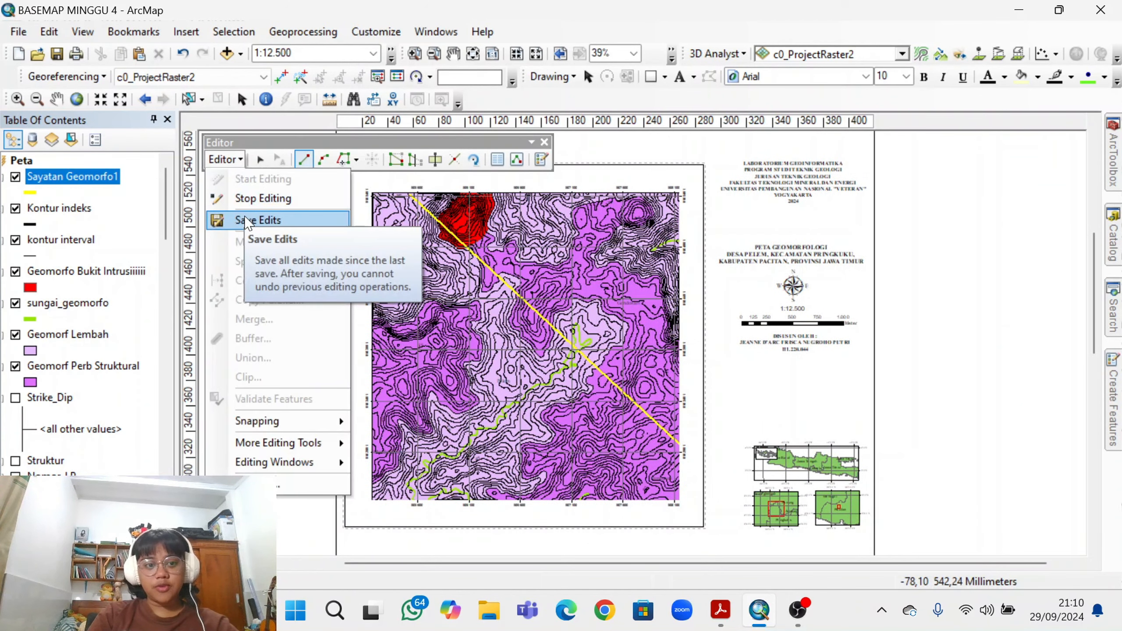
{"action": "left_click", "coordinate": [245, 220]}
{"action": "left_click", "coordinate": [225, 159]}
{"action": "left_click", "coordinate": [448, 265]}
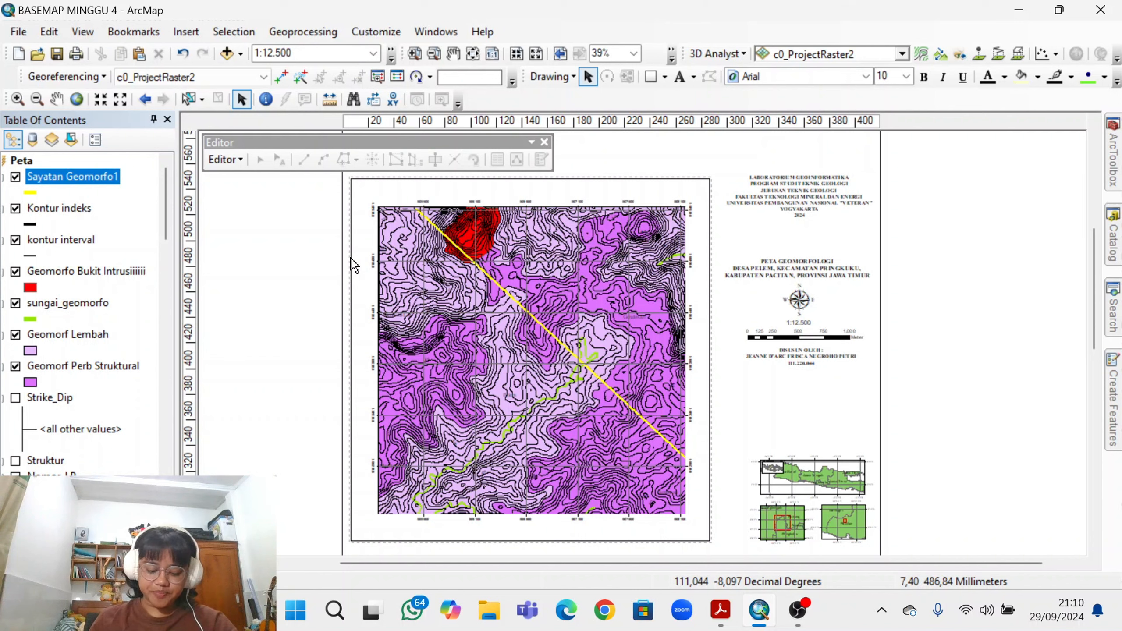
Set the 3D Analyst location for saving profile graph data to the FILe ArcGIS folder.
{"action": "left_click", "coordinate": [711, 54]}
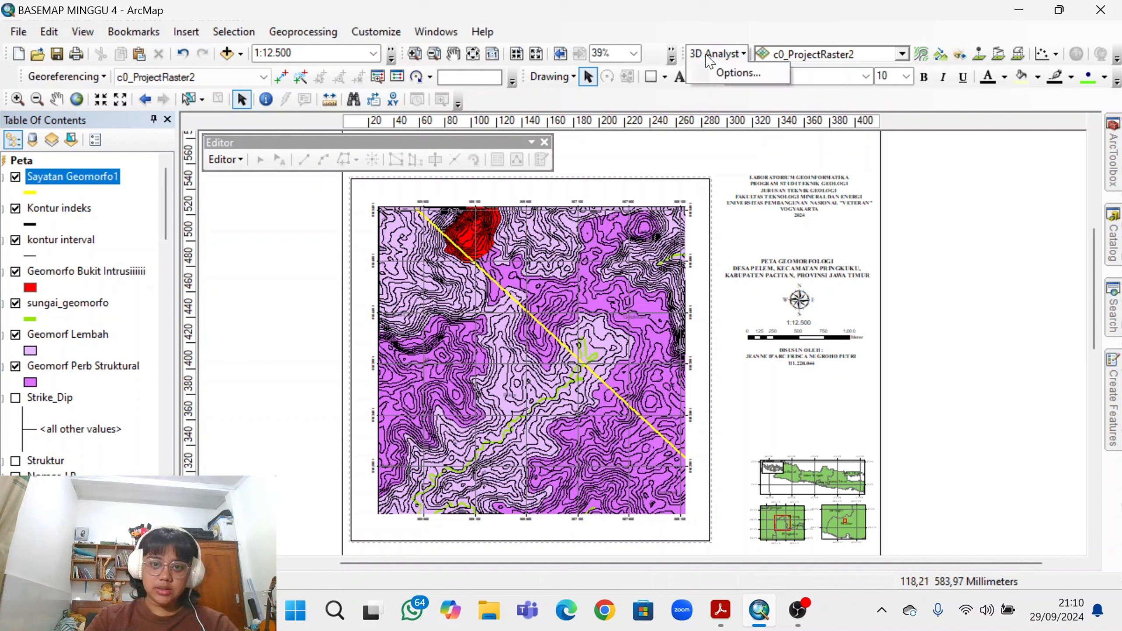
{"action": "left_click", "coordinate": [742, 73]}
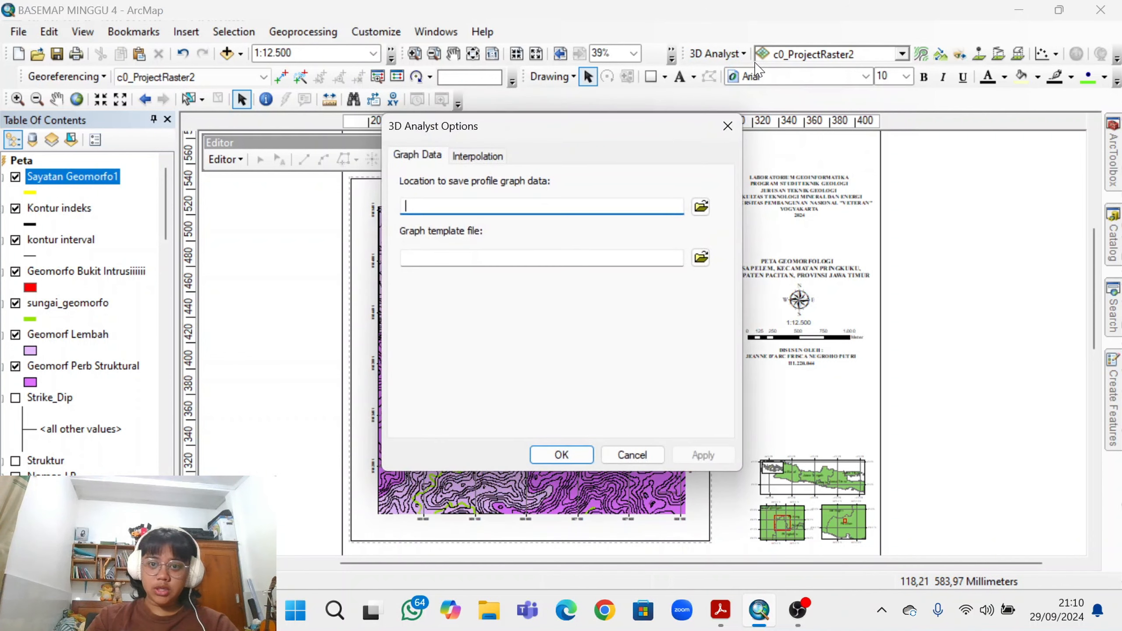
{"action": "left_click", "coordinate": [701, 207]}
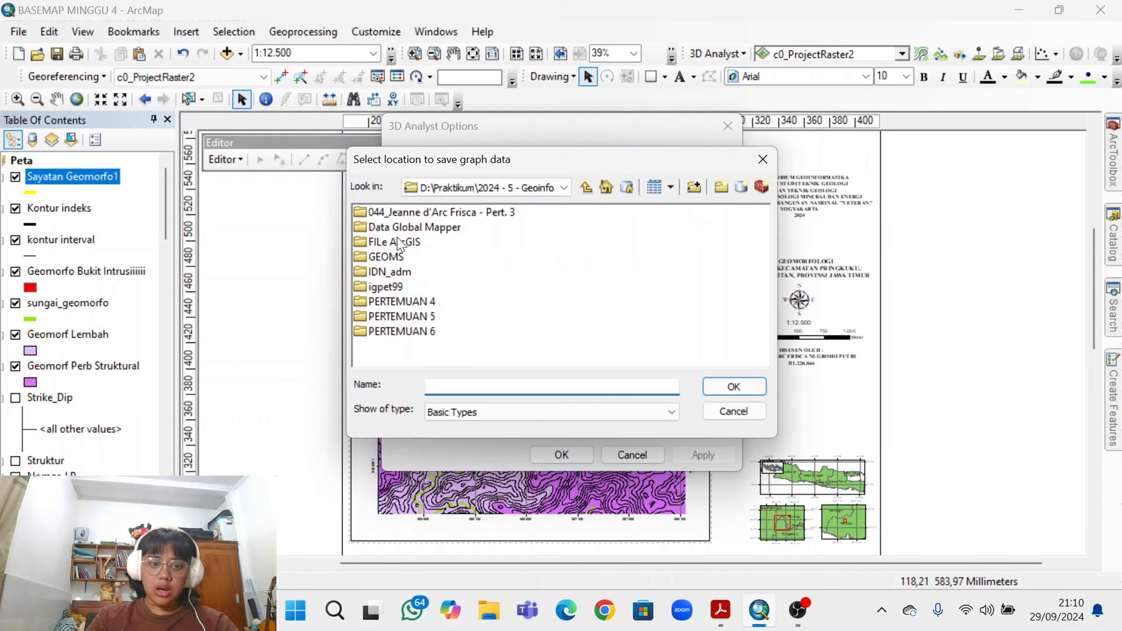
{"action": "left_click", "coordinate": [400, 243]}
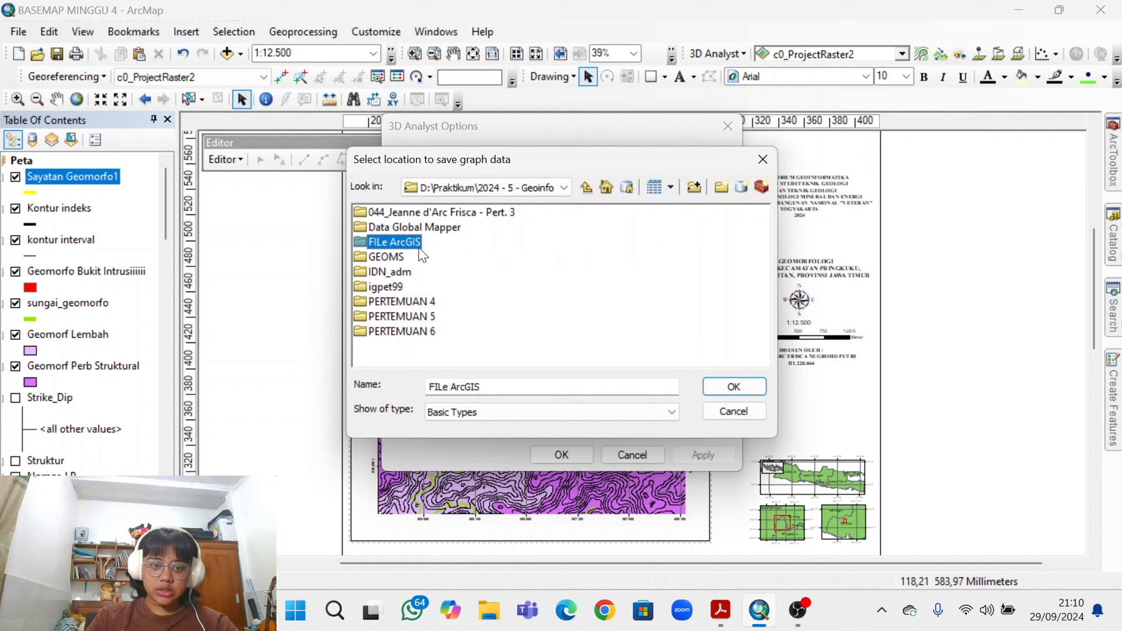
{"action": "left_click", "coordinate": [746, 385]}
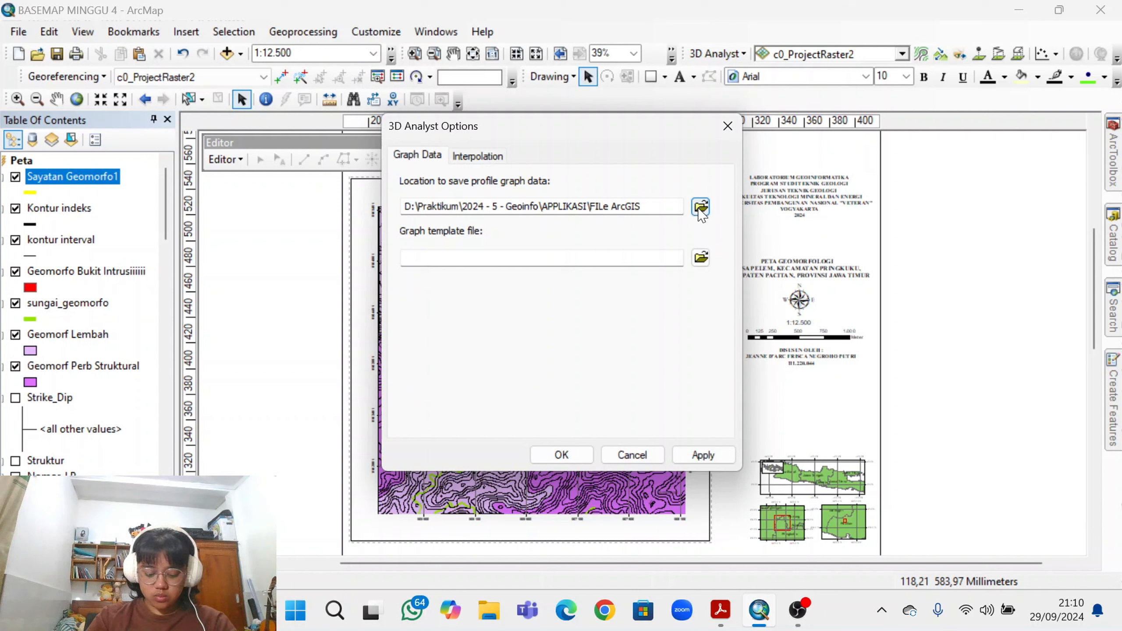
{"action": "left_click", "coordinate": [561, 455]}
Interpolate a 3D line from c0_ProjectRaster2 along the yellow section line, from the northern map frame to its end at the eastern frame.
{"action": "scroll", "coordinate": [424, 185], "scroll_direction": "up", "scroll_amount": 9}
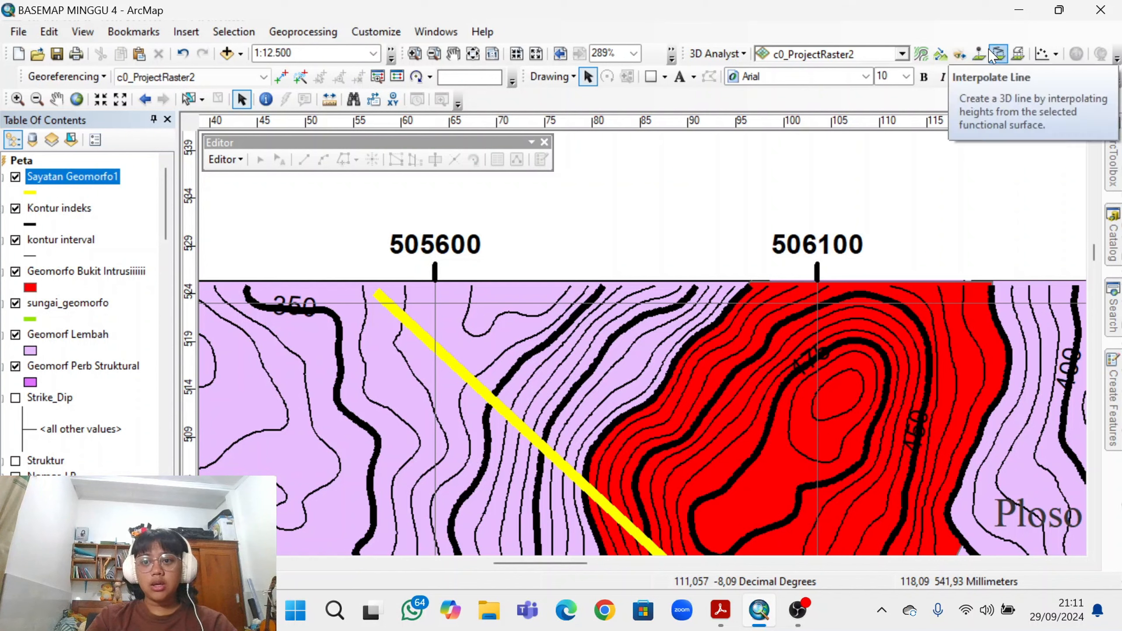
{"action": "left_click", "coordinate": [998, 53]}
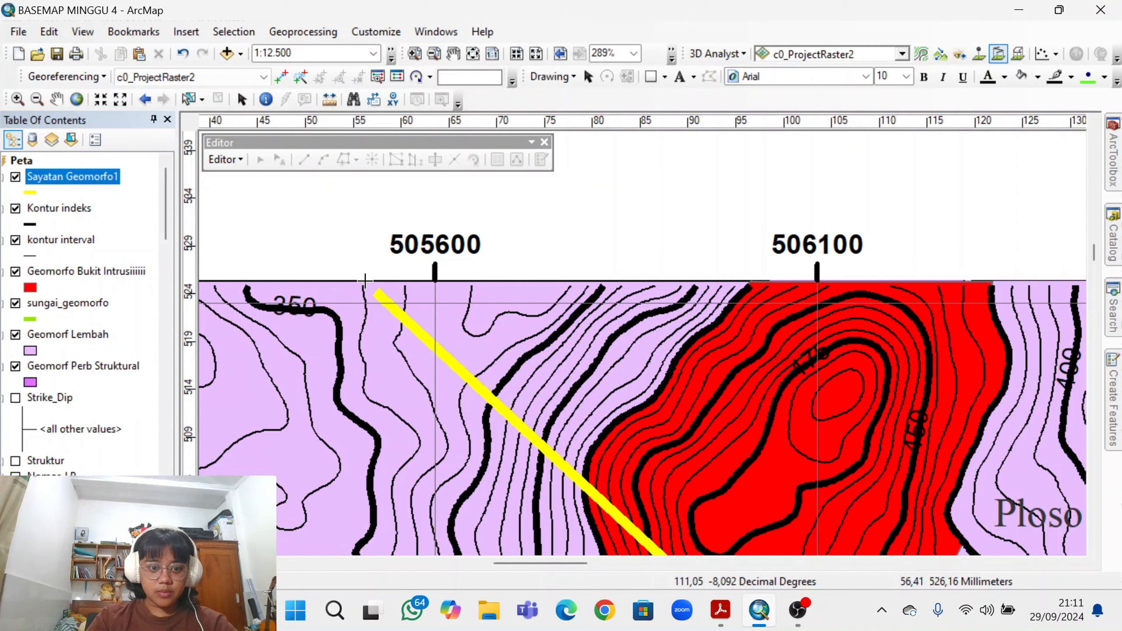
{"action": "left_click", "coordinate": [373, 291]}
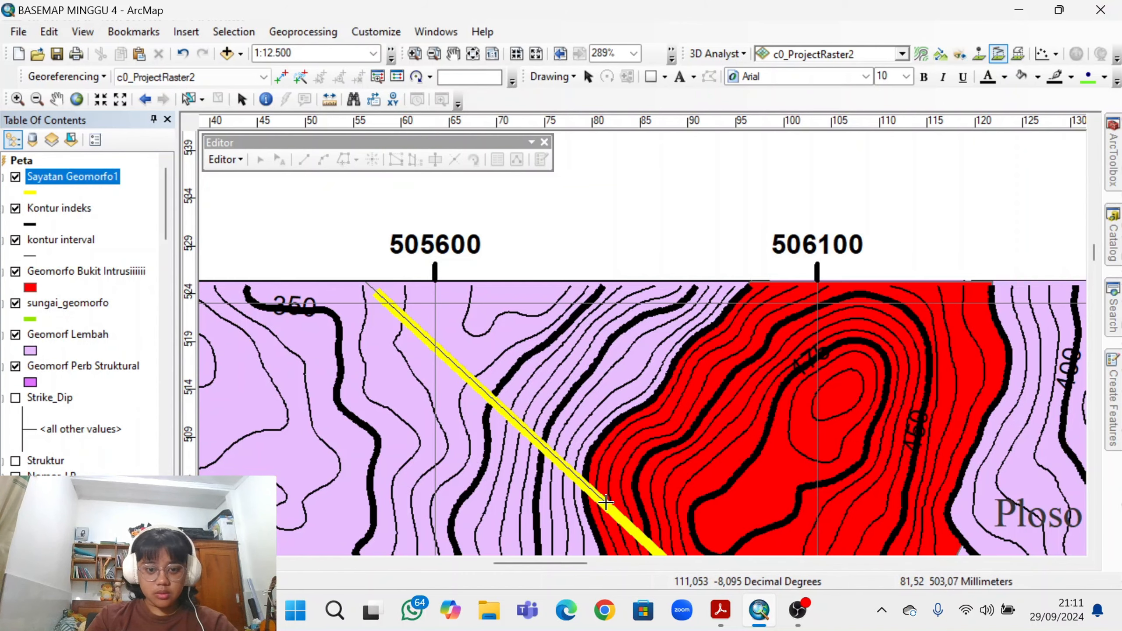
{"action": "left_click_drag", "start_coordinate": [615, 505], "coordinate": [383, 205]}
{"action": "key", "text": "Down"}
{"action": "key", "text": "Down"}
{"action": "key", "text": "Right"}
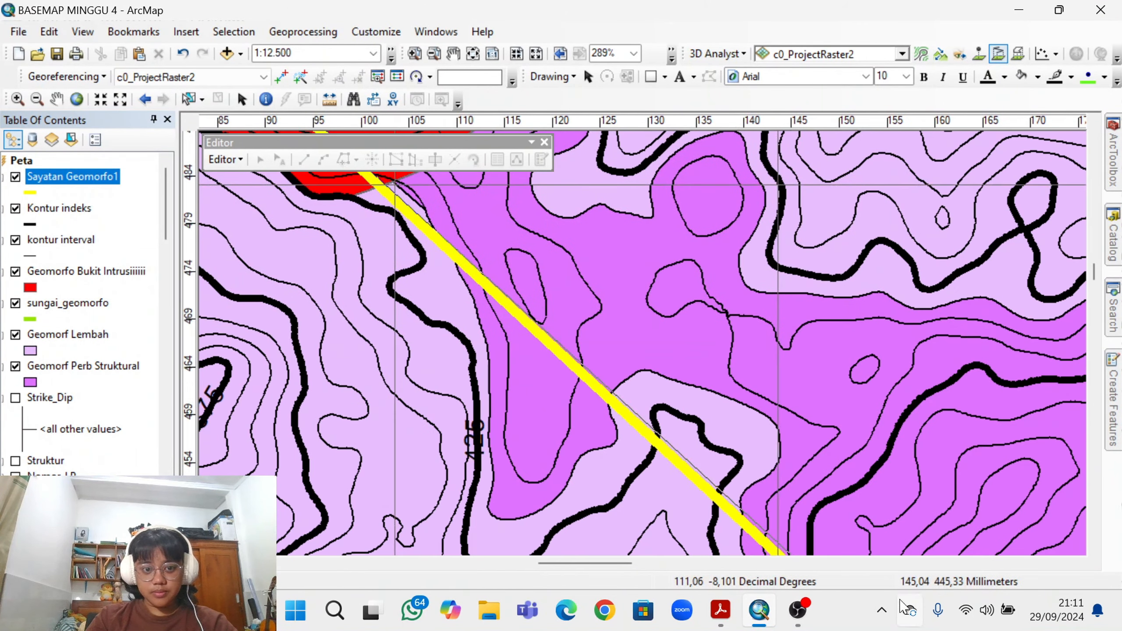
{"action": "key", "text": "Down"}
{"action": "key", "text": "Right"}
{"action": "key", "text": "Down"}
{"action": "key", "text": "Right"}
{"action": "key", "text": "Down"}
{"action": "key", "text": "Right"}
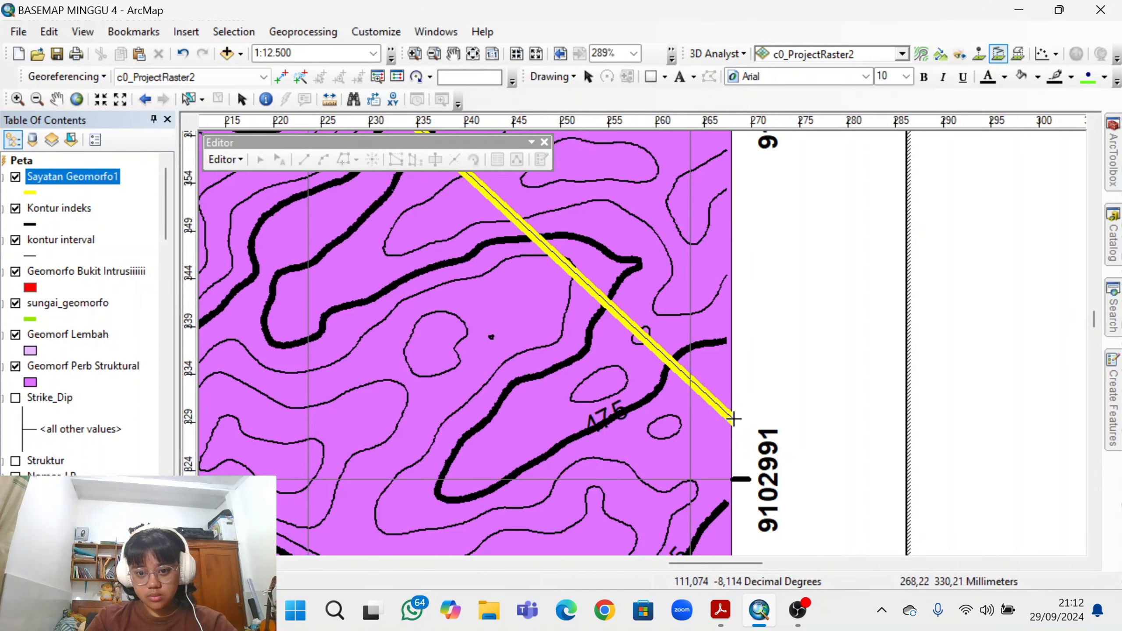
{"action": "scroll", "coordinate": [733, 418], "scroll_direction": "down", "scroll_amount": 5}
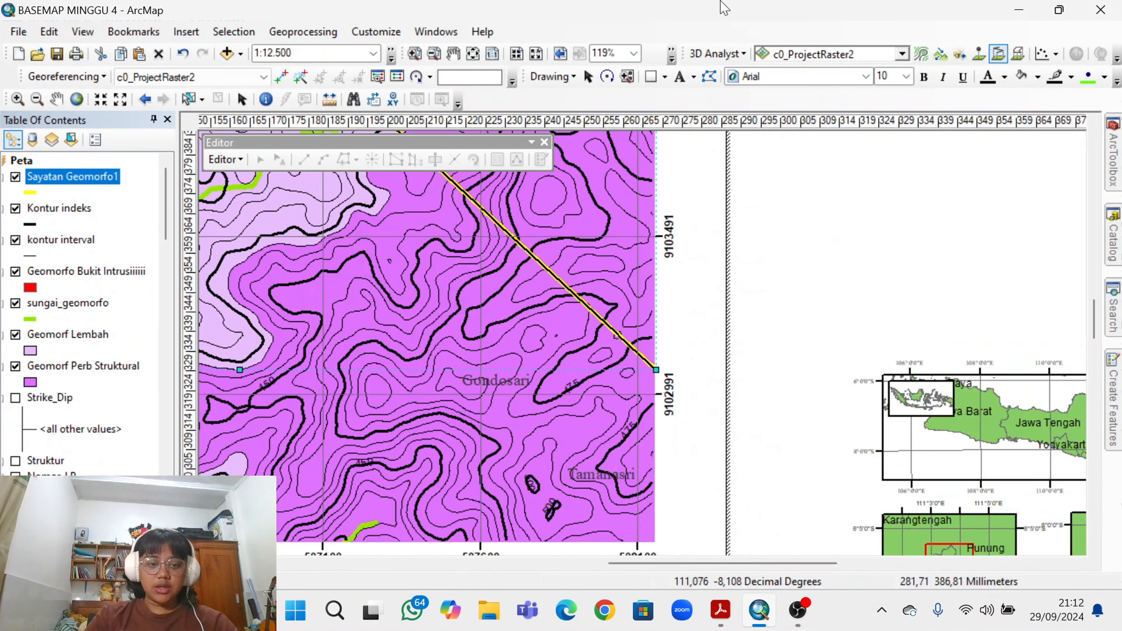
Add the PG4.shp profile points from the FILe ArcGIS folder to the map.
{"action": "left_click", "coordinate": [1113, 234]}
{"action": "left_click", "coordinate": [885, 256]}
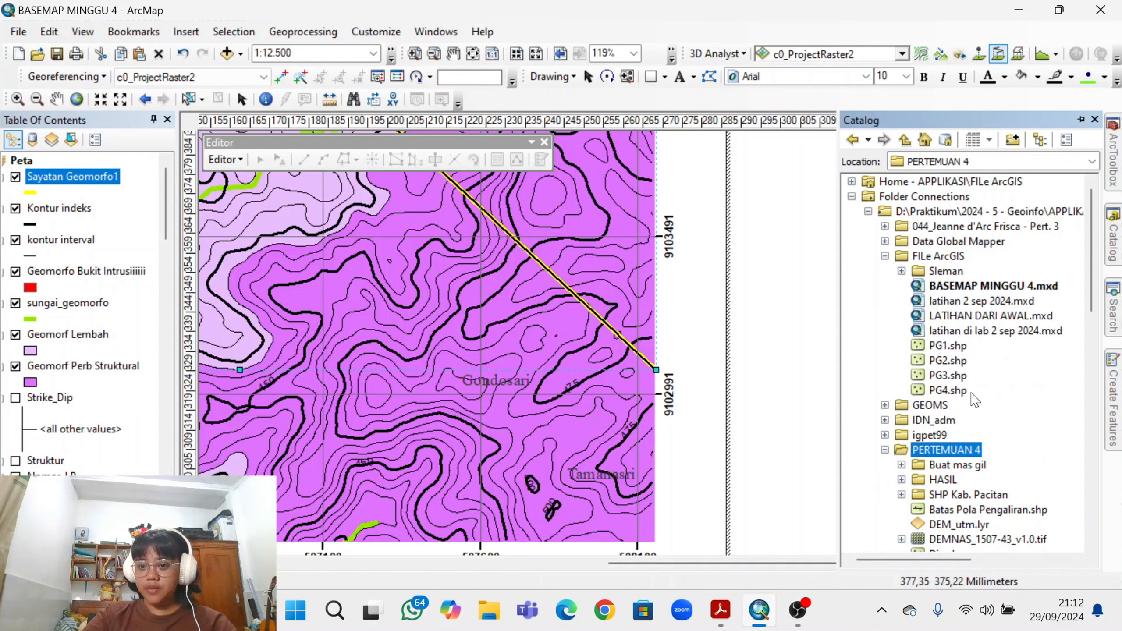
{"action": "left_click_drag", "start_coordinate": [947, 390], "coordinate": [492, 315]}
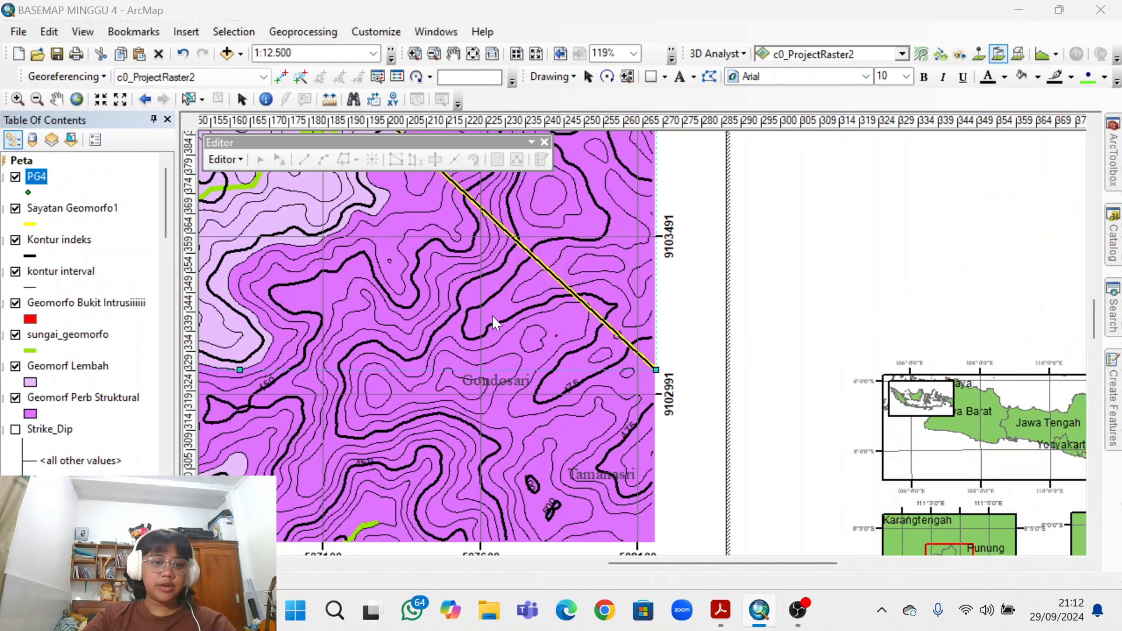
{"action": "left_click", "coordinate": [682, 381]}
Hide the Editor tools and open the attribute table of the PG4 layer.
{"action": "scroll", "coordinate": [574, 310], "scroll_direction": "up", "scroll_amount": 6}
{"action": "left_click", "coordinate": [545, 142]}
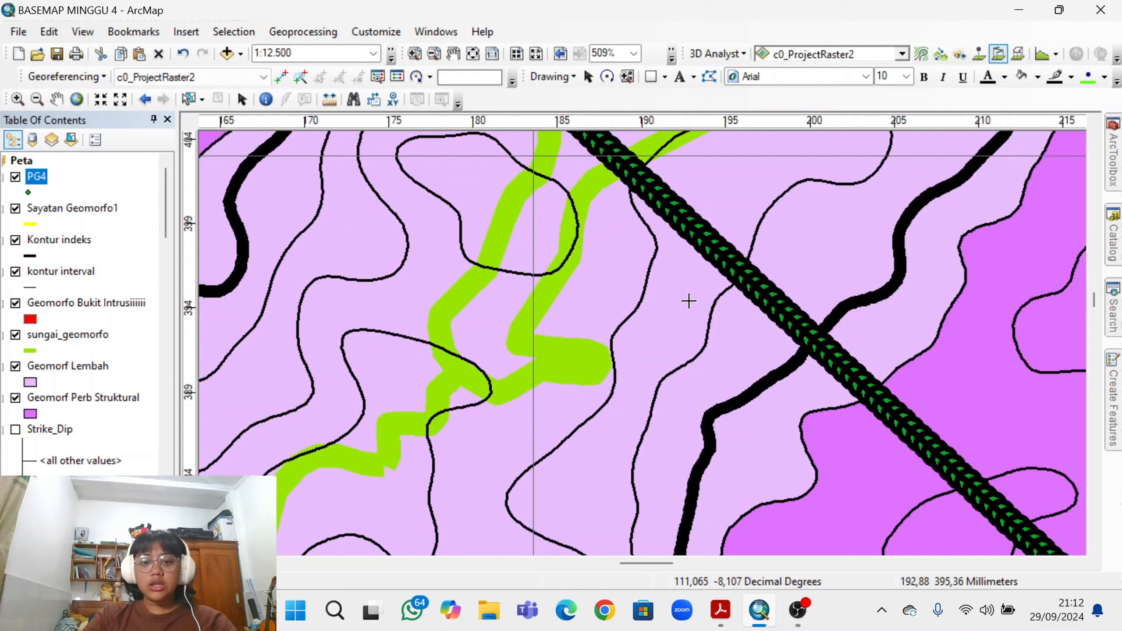
{"action": "scroll", "coordinate": [688, 301], "scroll_direction": "down", "scroll_amount": 3}
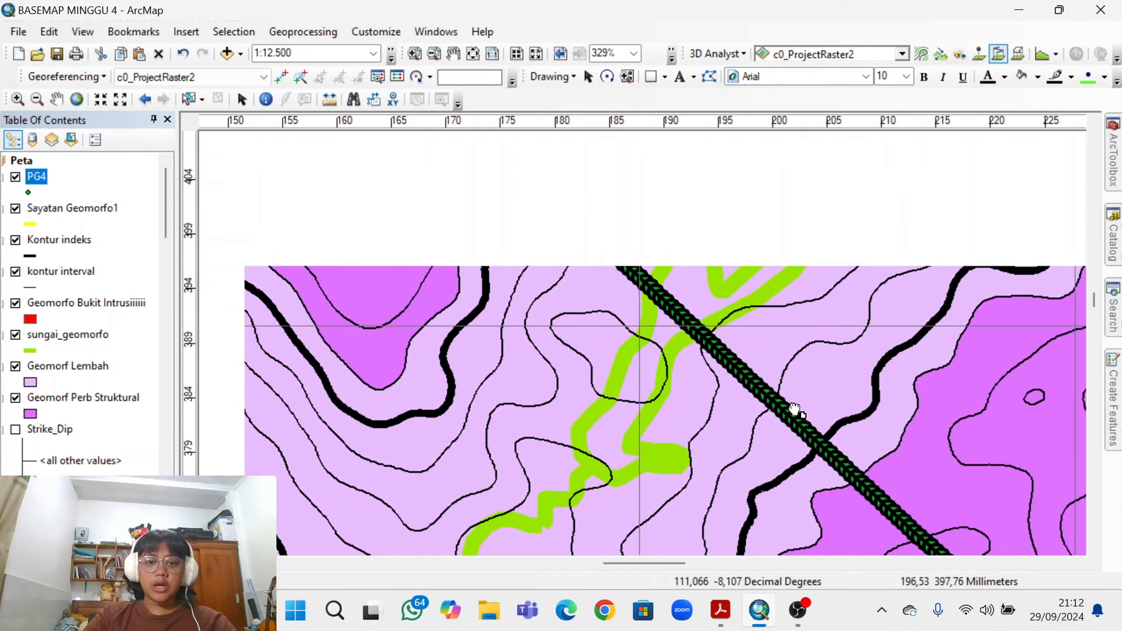
{"action": "left_click_drag", "start_coordinate": [794, 410], "coordinate": [658, 412]}
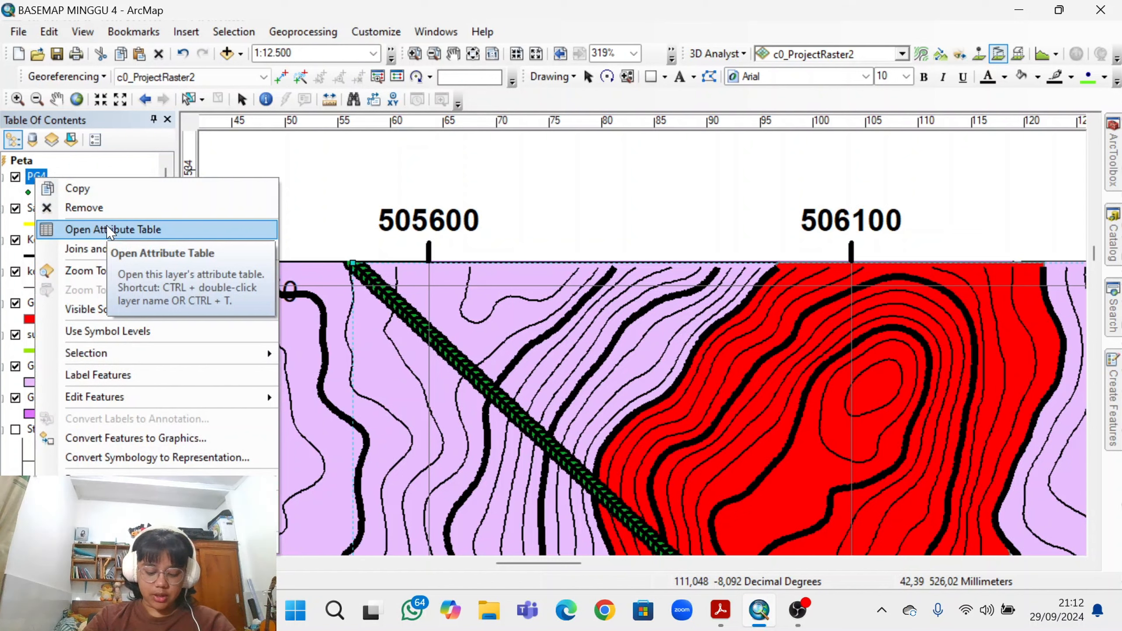
{"action": "left_click", "coordinate": [110, 230]}
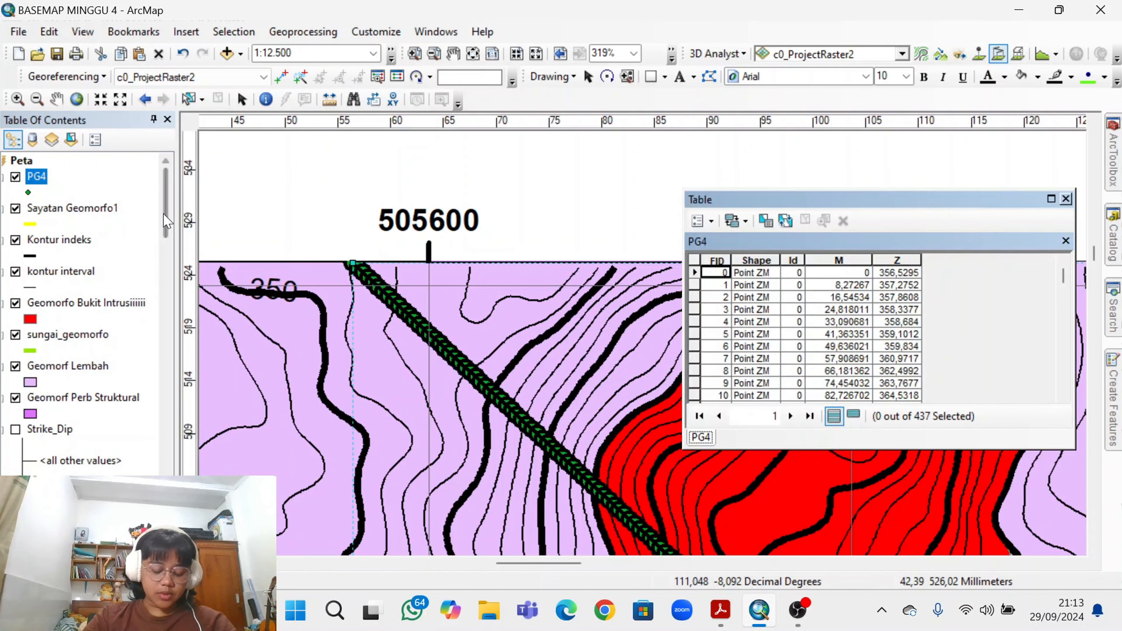
{"action": "left_click", "coordinate": [702, 222]}
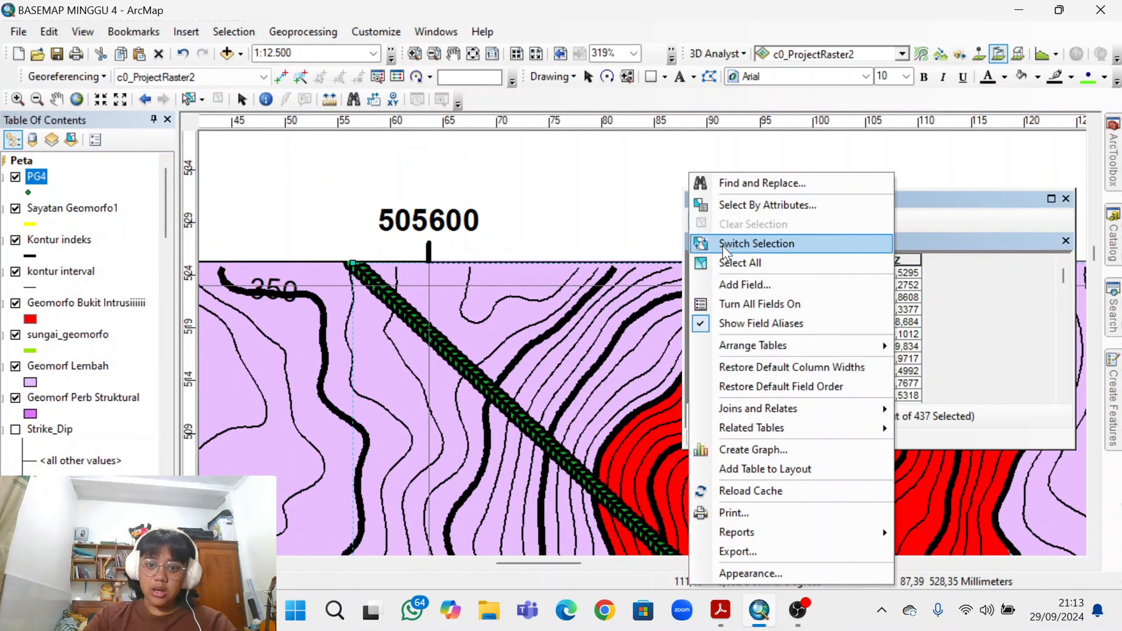
{"action": "left_click", "coordinate": [684, 211]}
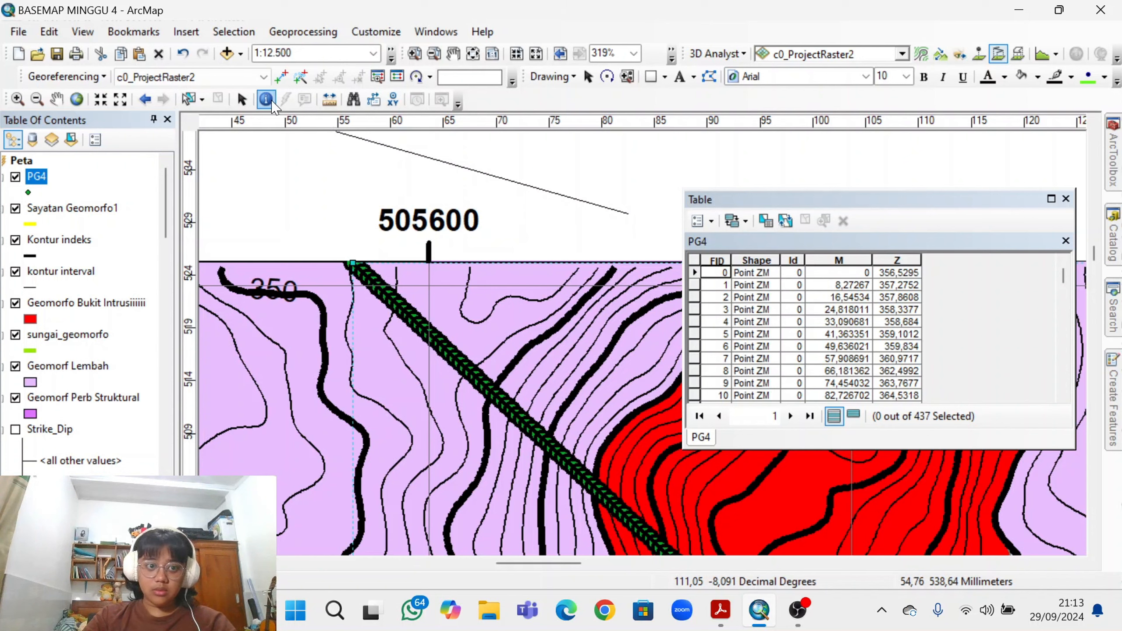
{"action": "left_click", "coordinate": [242, 99]}
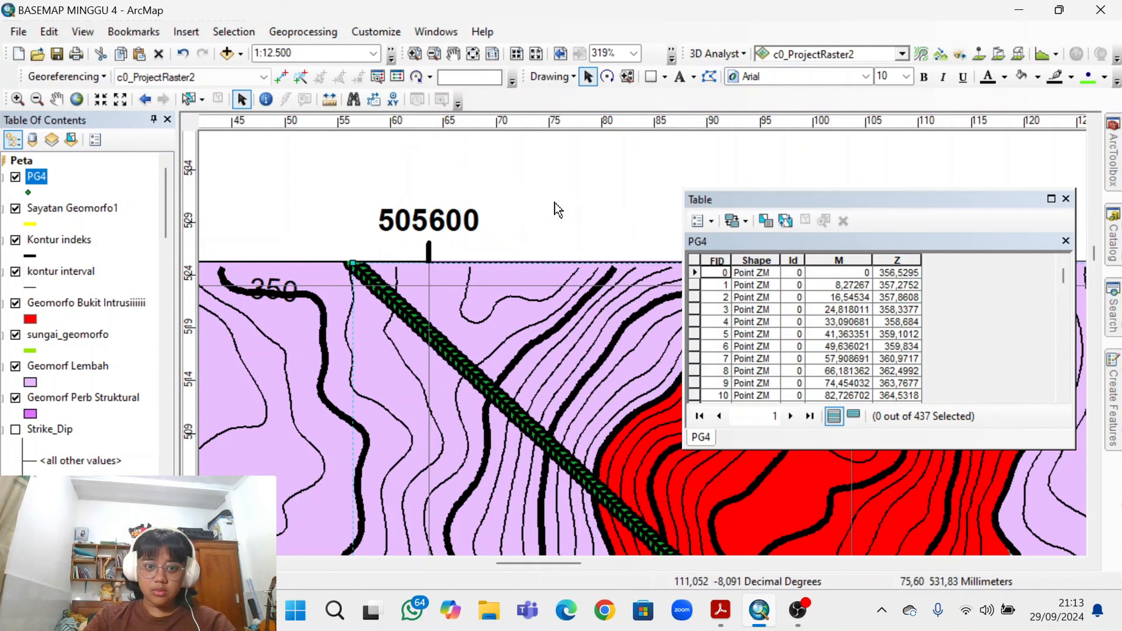
Add a text field named Batas morfo to the PG4 attribute table.
{"action": "left_click", "coordinate": [706, 221]}
{"action": "left_click", "coordinate": [747, 284]}
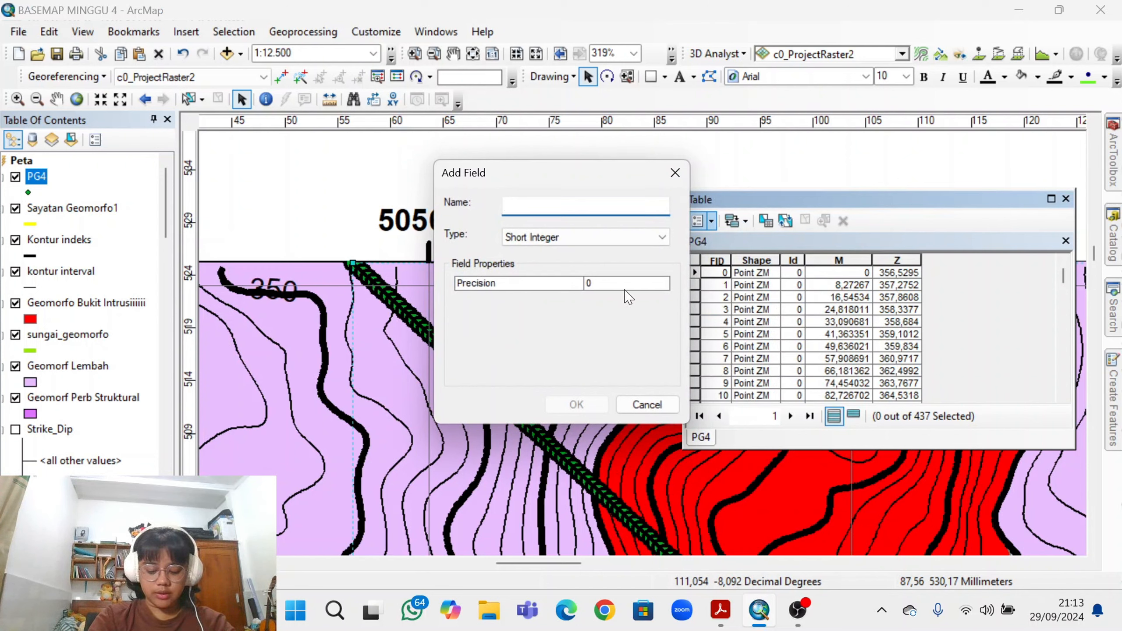
{"action": "type", "text": "B"}
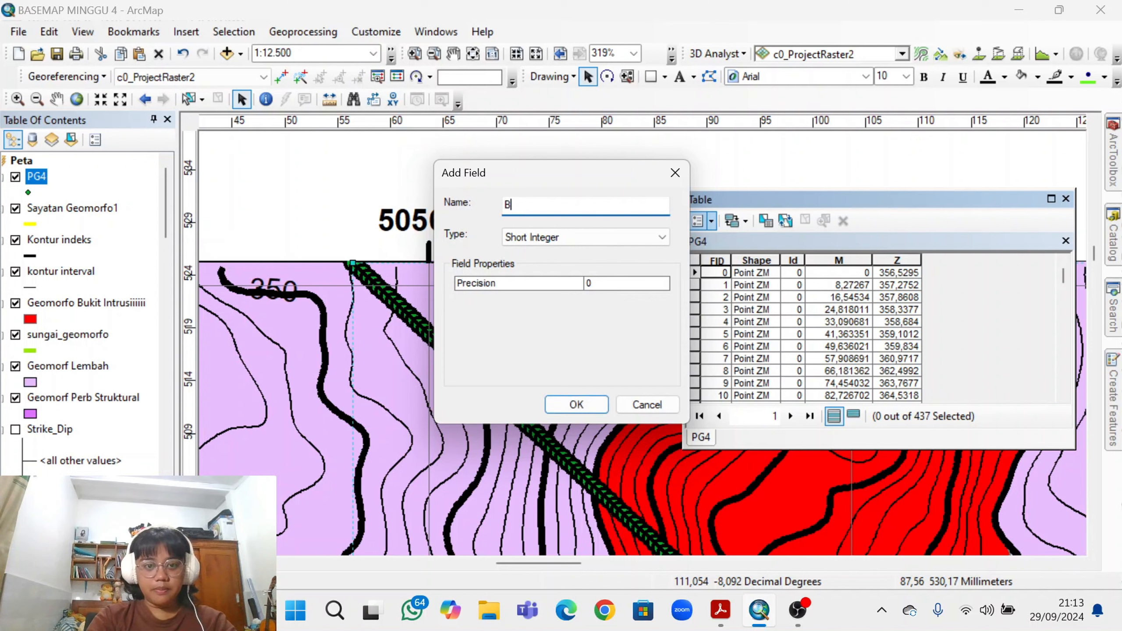
{"action": "type", "text": "atas morfo"}
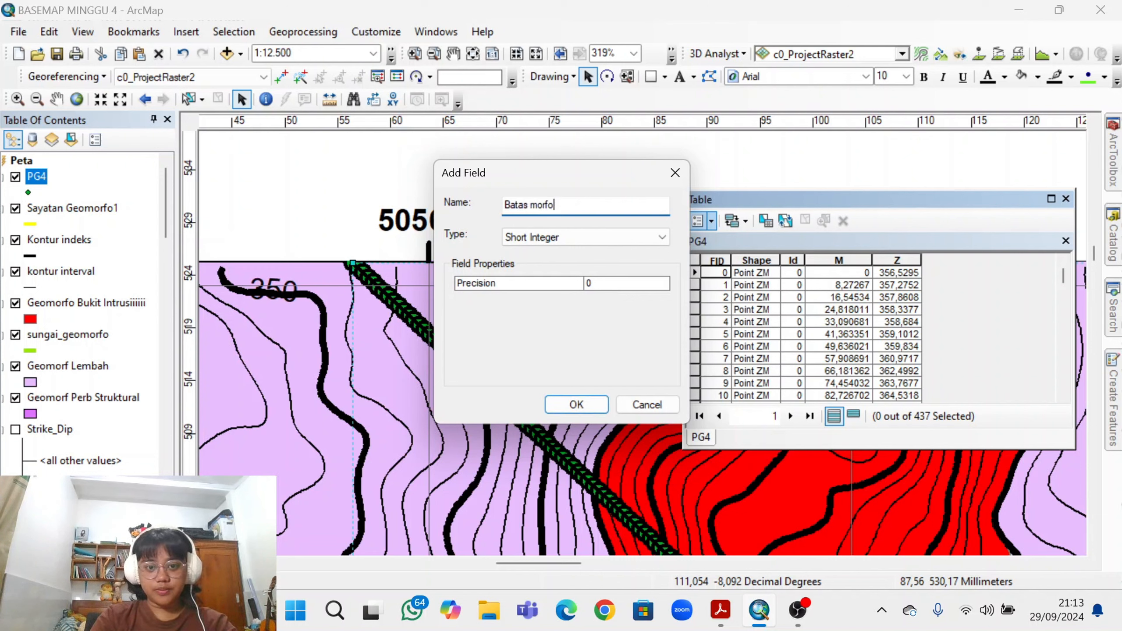
{"action": "left_click", "coordinate": [590, 238]}
{"action": "left_click", "coordinate": [513, 298]}
{"action": "left_click", "coordinate": [576, 405]}
{"action": "scroll", "coordinate": [964, 352], "scroll_direction": "right", "scroll_amount": 5}
{"action": "scroll", "coordinate": [780, 384], "scroll_direction": "left", "scroll_amount": 5}
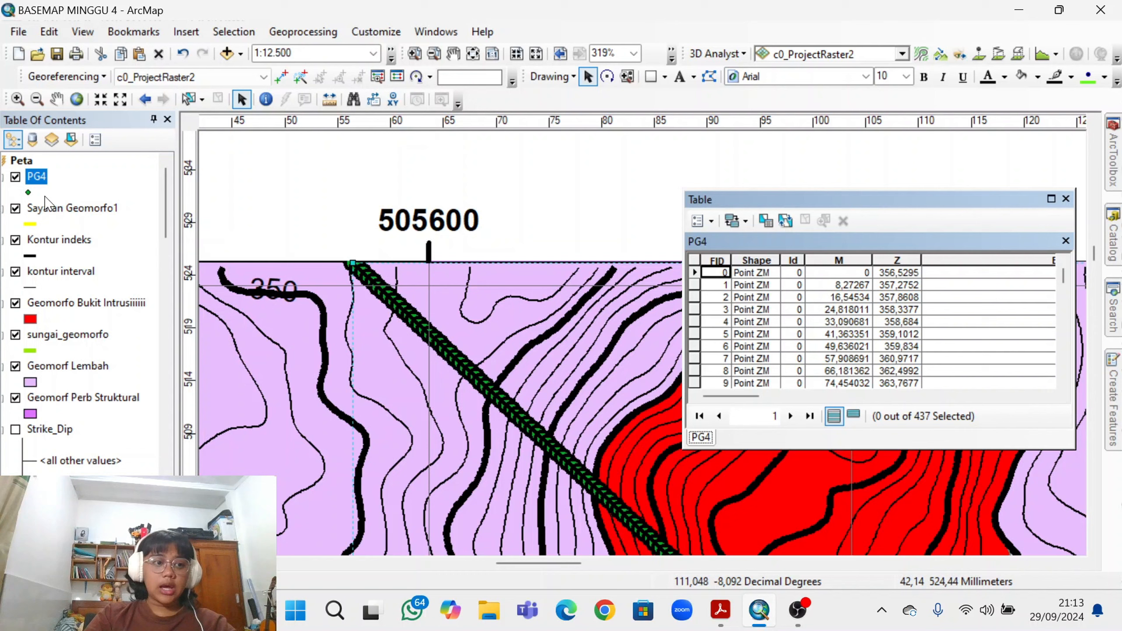
Start an editing session on the PG4 point layer.
{"action": "right_click", "coordinate": [41, 176]}
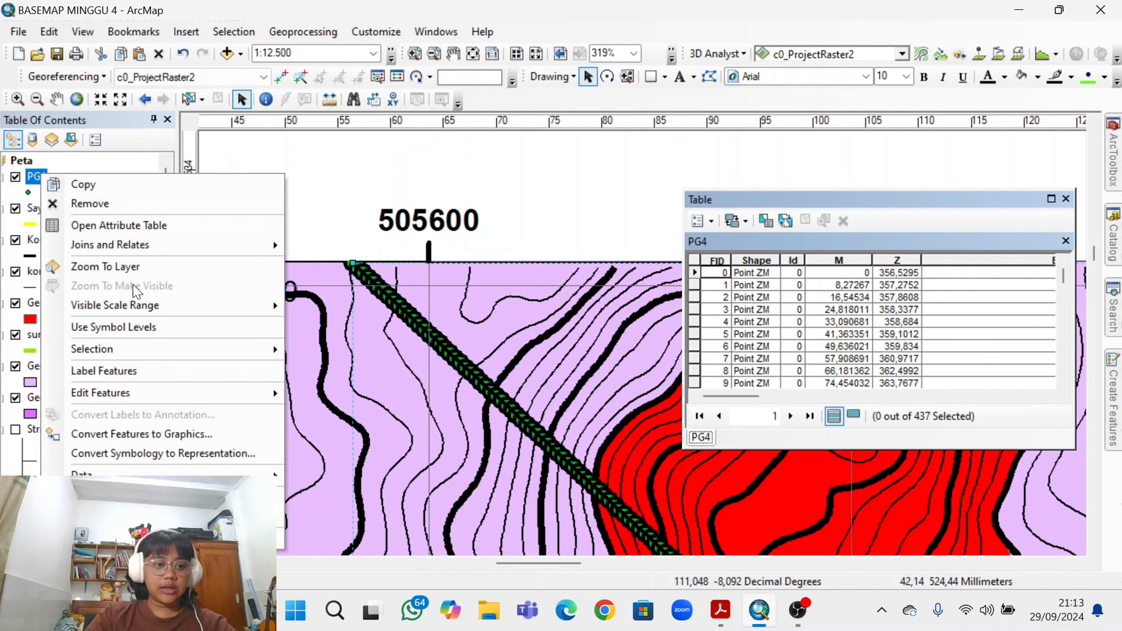
{"action": "mouse_move", "coordinate": [247, 392]}
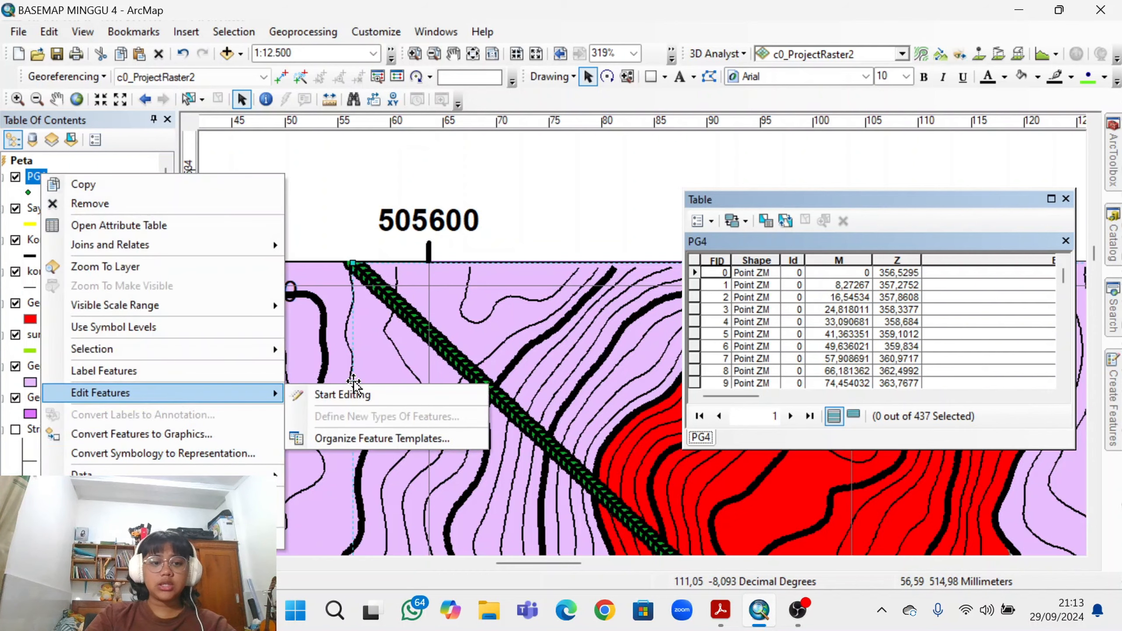
{"action": "left_click", "coordinate": [343, 392]}
{"action": "left_click", "coordinate": [656, 489]}
Find the PG4 point where the profile line enters the red intrusive hill area (FID 47) and enter "batas in" in its Batas_morf field.
{"action": "scroll", "coordinate": [714, 349], "scroll_direction": "down", "scroll_amount": 5}
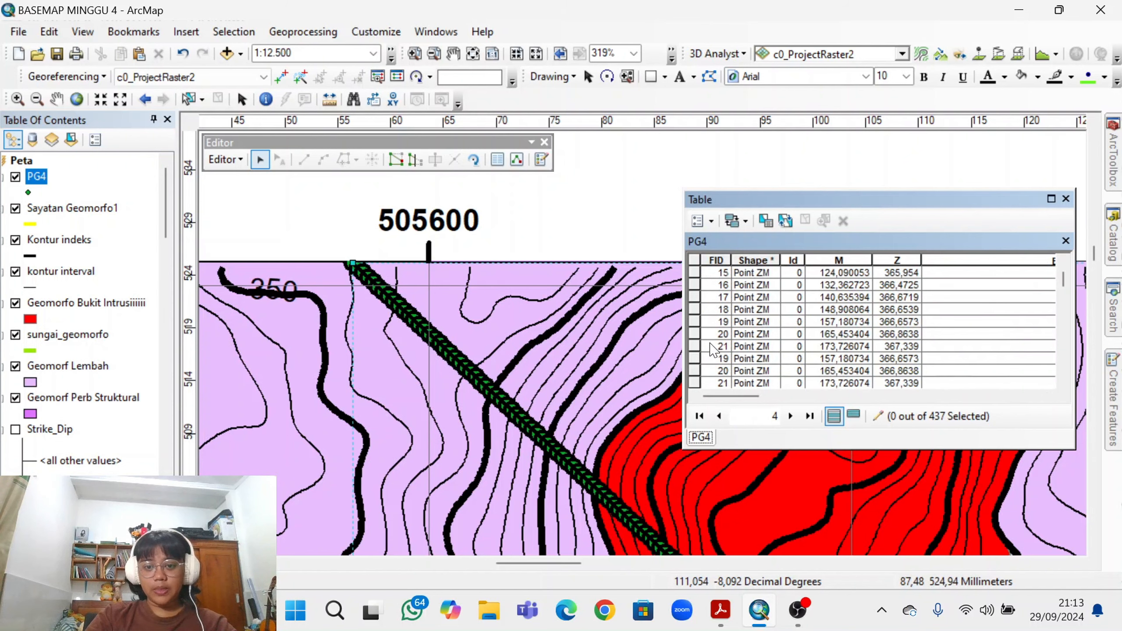
{"action": "scroll", "coordinate": [713, 348], "scroll_direction": "down", "scroll_amount": 6}
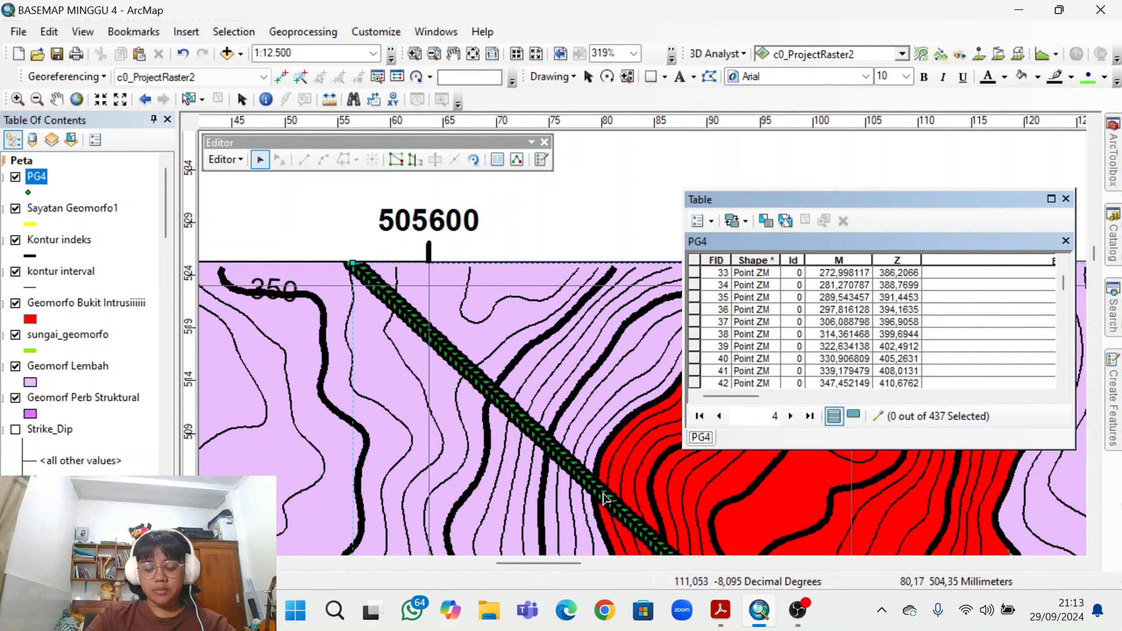
{"action": "left_click_drag", "start_coordinate": [591, 481], "coordinate": [538, 419]}
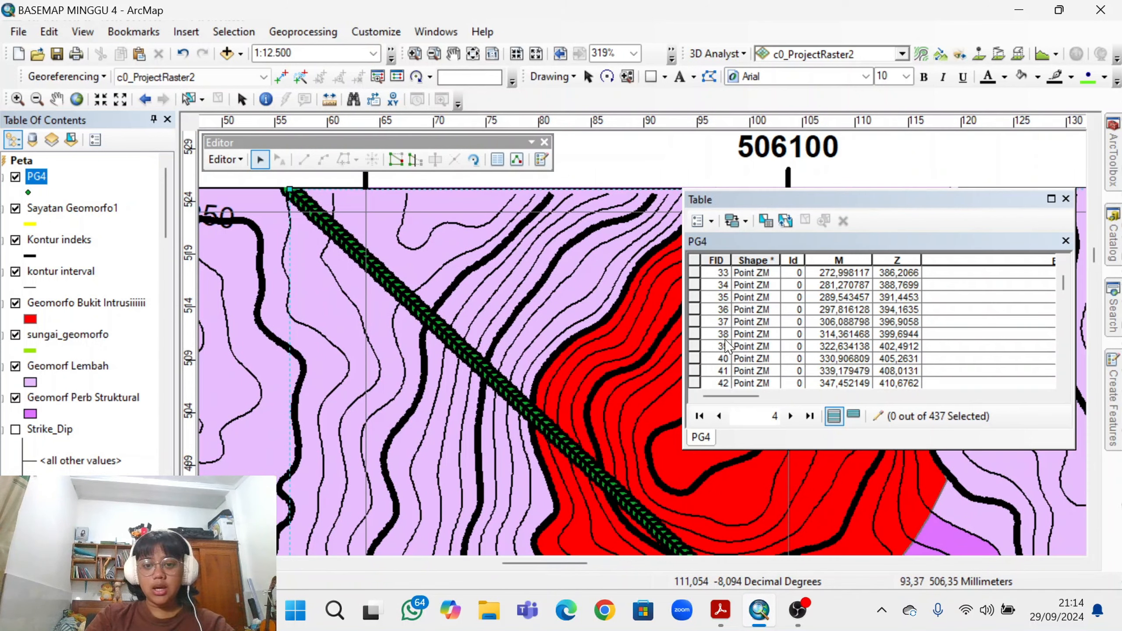
{"action": "left_click", "coordinate": [691, 359]}
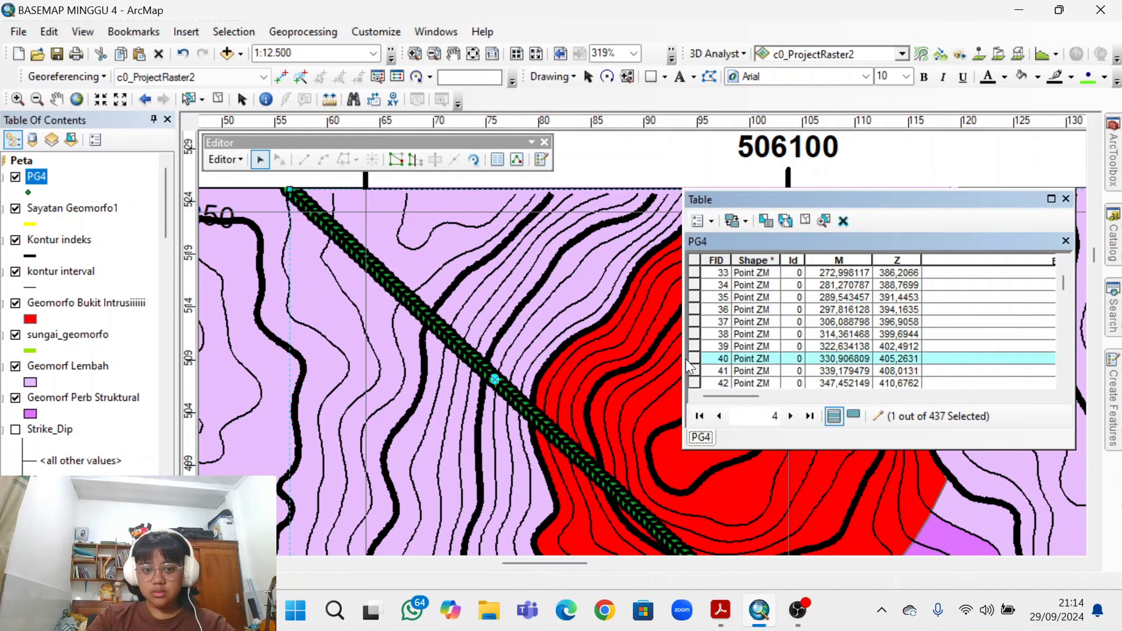
{"action": "scroll", "coordinate": [700, 353], "scroll_direction": "down", "scroll_amount": 3}
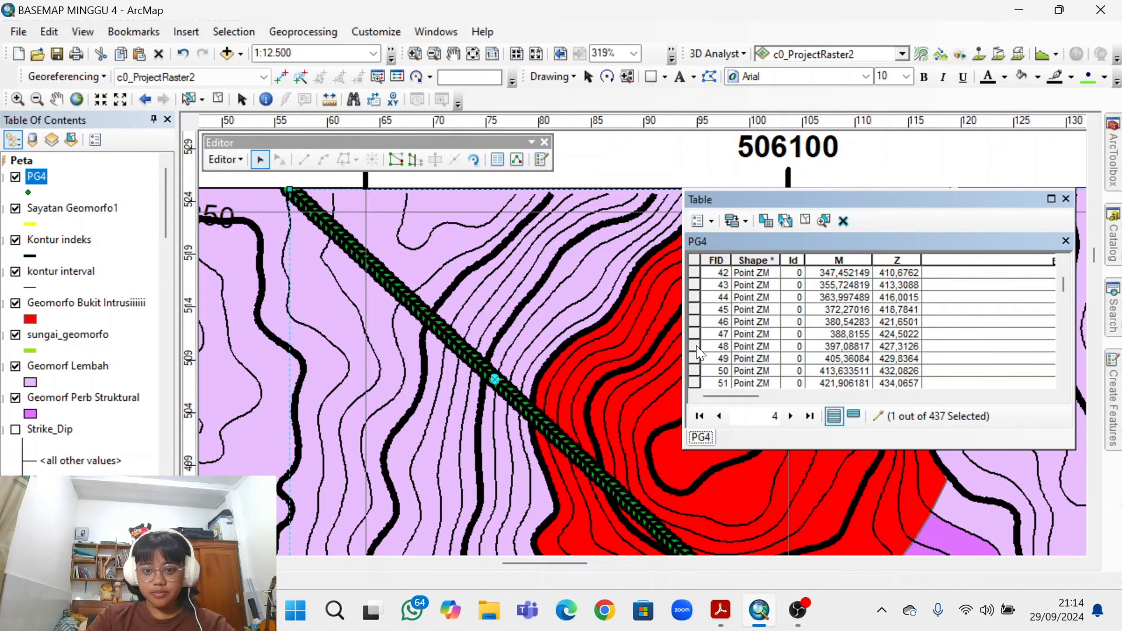
{"action": "left_click", "coordinate": [695, 297]}
{"action": "left_click", "coordinate": [696, 322]}
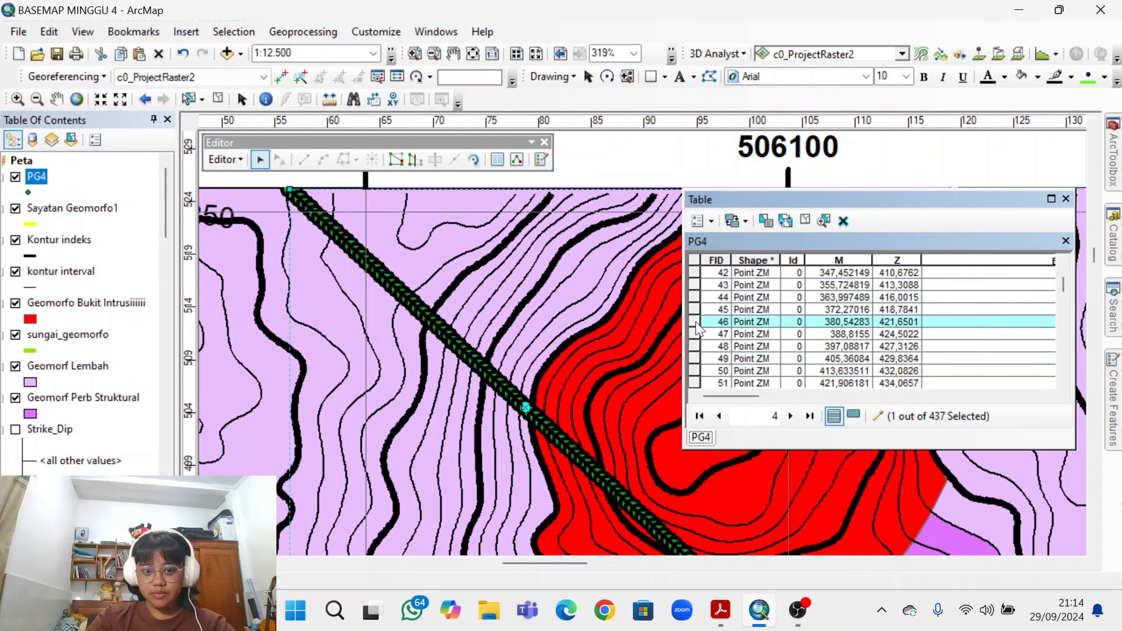
{"action": "left_click", "coordinate": [702, 336]}
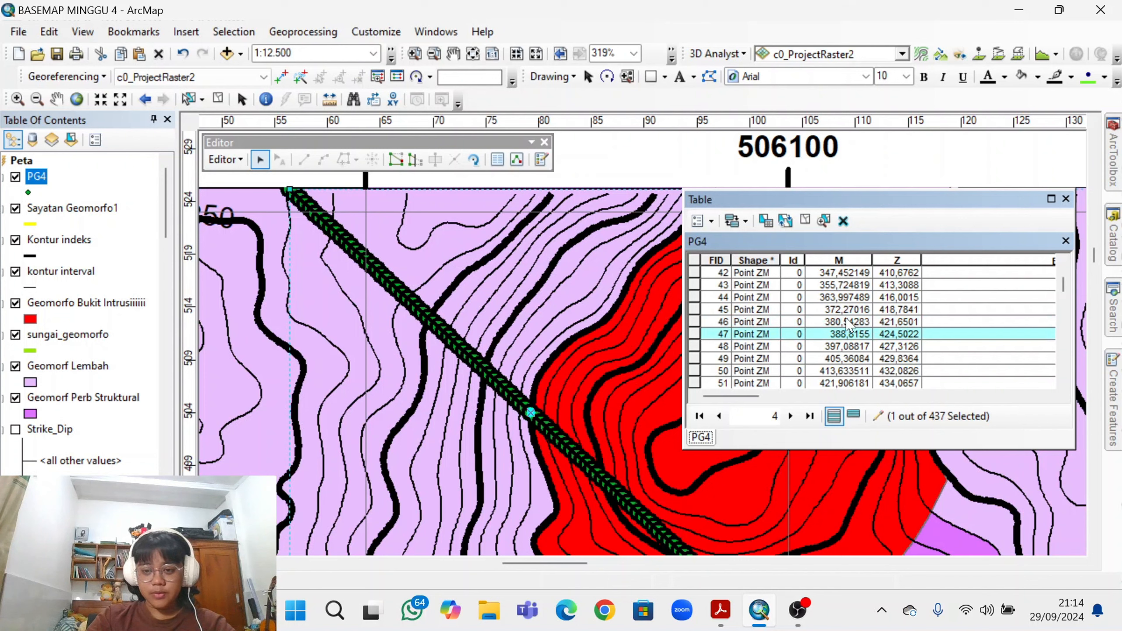
{"action": "left_click", "coordinate": [934, 336]}
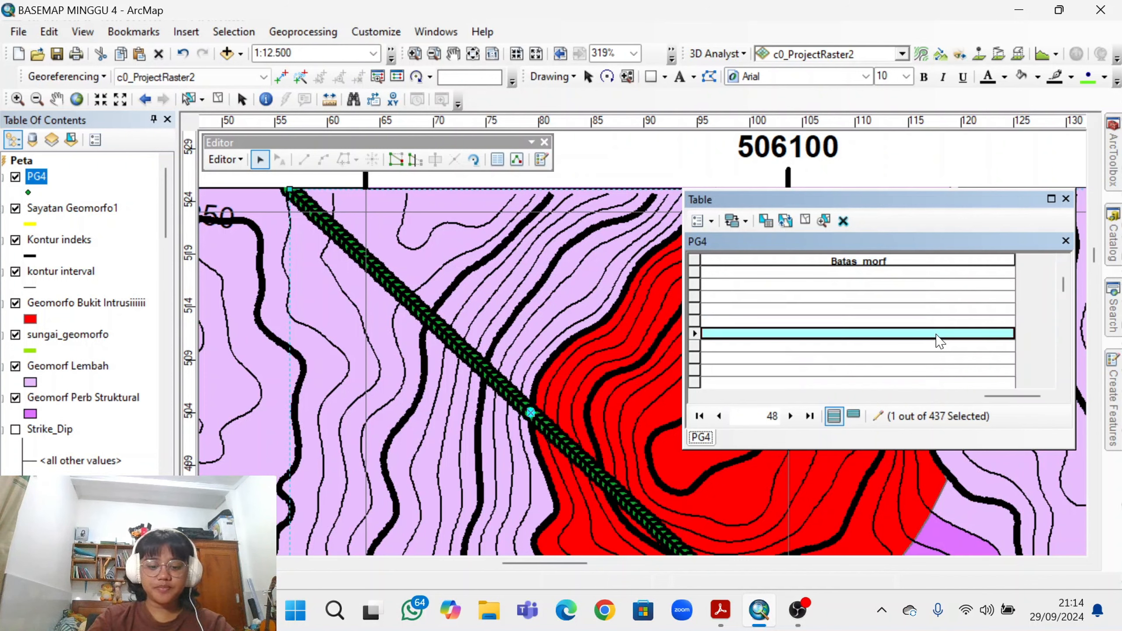
{"action": "type", "text": "batas in"}
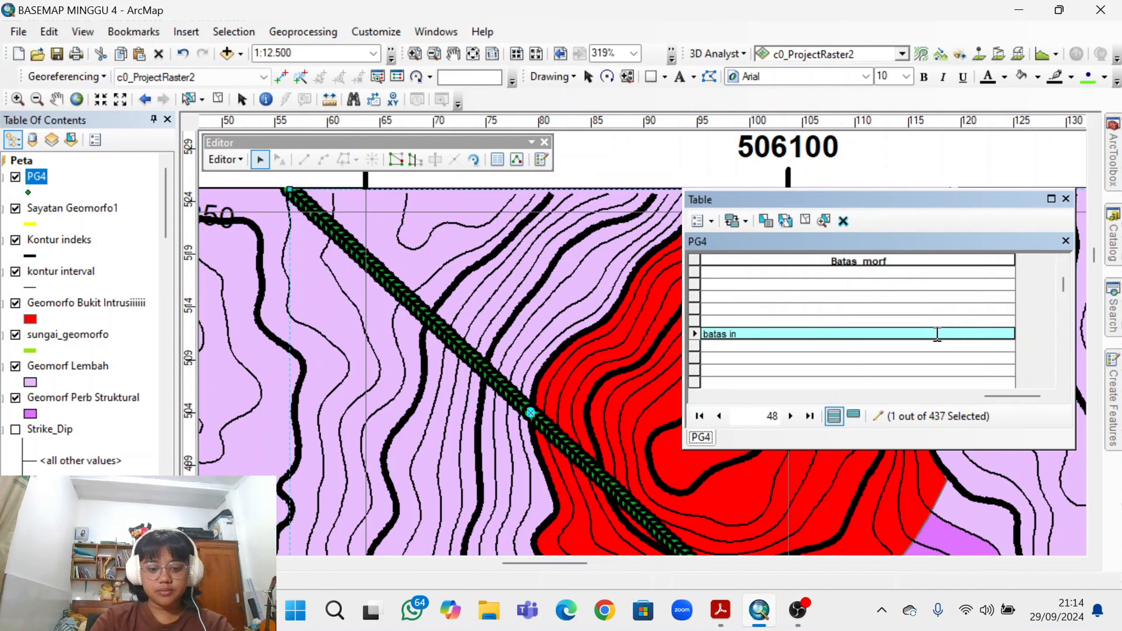